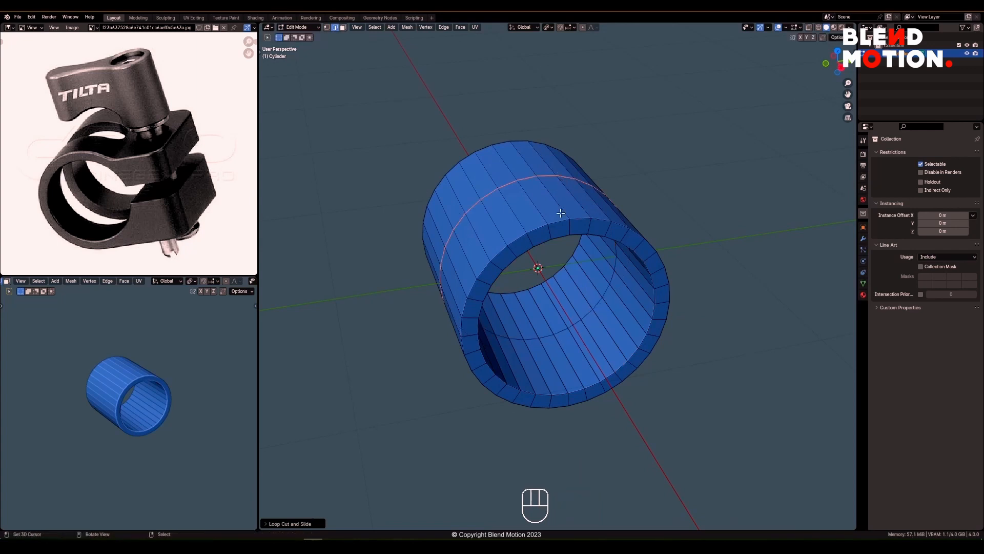
Extrude the outer vertices of the ring's lower quarter outward along Y and flatten their far end into a straight block.
{"action": "middle_click_drag", "start_coordinate": [561, 213], "coordinate": [576, 287]}
{"action": "key", "text": "KP_3"}
{"action": "key", "text": "1"}
{"action": "scroll", "coordinate": [629, 311], "scroll_direction": "down", "scroll_amount": 1}
{"action": "middle_click_drag", "start_coordinate": [636, 324], "coordinate": [615, 303], "text": "shift"}
{"action": "scroll", "coordinate": [615, 304], "scroll_direction": "up", "scroll_amount": 1}
{"action": "key", "text": "shift+z"}
{"action": "key", "text": "alt+a"}
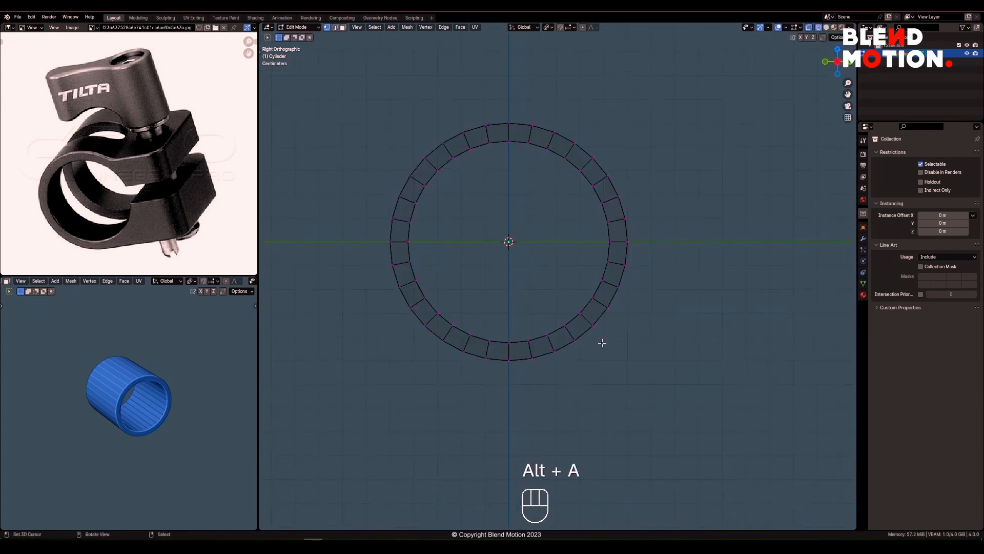
{"action": "left_click_drag", "start_coordinate": [631, 246], "coordinate": [610, 309]}
{"action": "right_click", "coordinate": [618, 312]}
{"action": "scroll", "coordinate": [638, 326], "scroll_direction": "down", "scroll_amount": 1}
{"action": "middle_click_drag", "start_coordinate": [640, 327], "coordinate": [621, 314], "text": "shift"}
{"action": "key", "text": "e"}
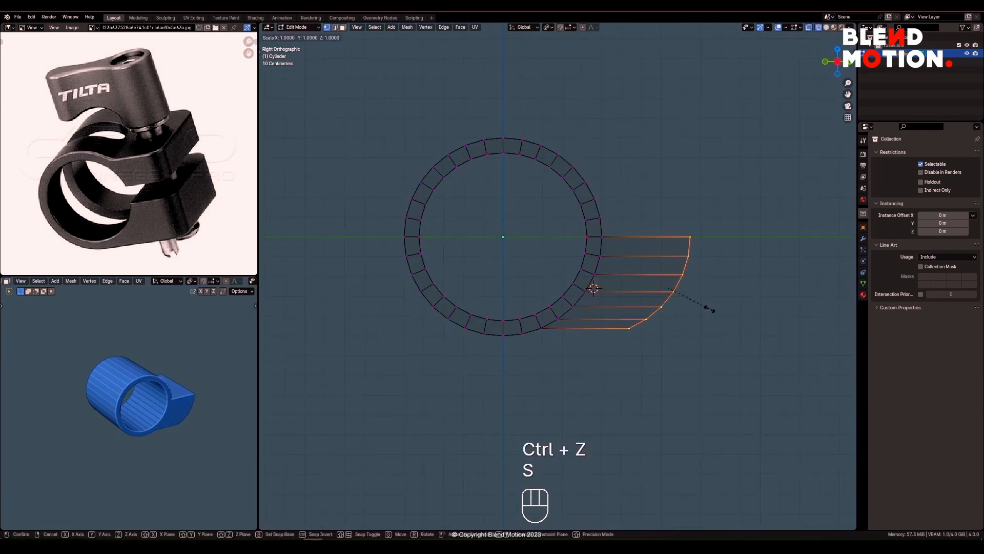
{"action": "left_click", "coordinate": [709, 309]}
Delete the middle vertex on the block's underside to open its bottom faces.
{"action": "middle_click_drag", "start_coordinate": [560, 321], "coordinate": [551, 314]}
{"action": "key", "text": "shift+z"}
{"action": "key", "text": "3"}
{"action": "key", "text": "1"}
{"action": "right_click", "coordinate": [554, 318]}
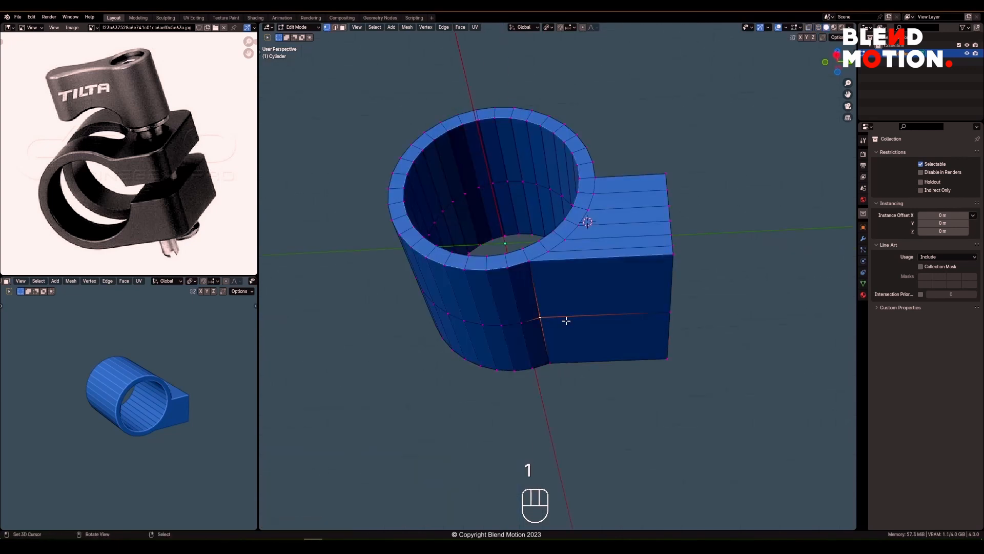
{"action": "key", "text": "x"}
{"action": "left_click", "coordinate": [538, 291]}
Extrude the border edges of the block's open underside with Vertex snapping to the level of the ring's lowest point.
{"action": "middle_click_drag", "start_coordinate": [641, 328], "coordinate": [709, 336]}
{"action": "right_click", "coordinate": [600, 347], "text": "ctrl"}
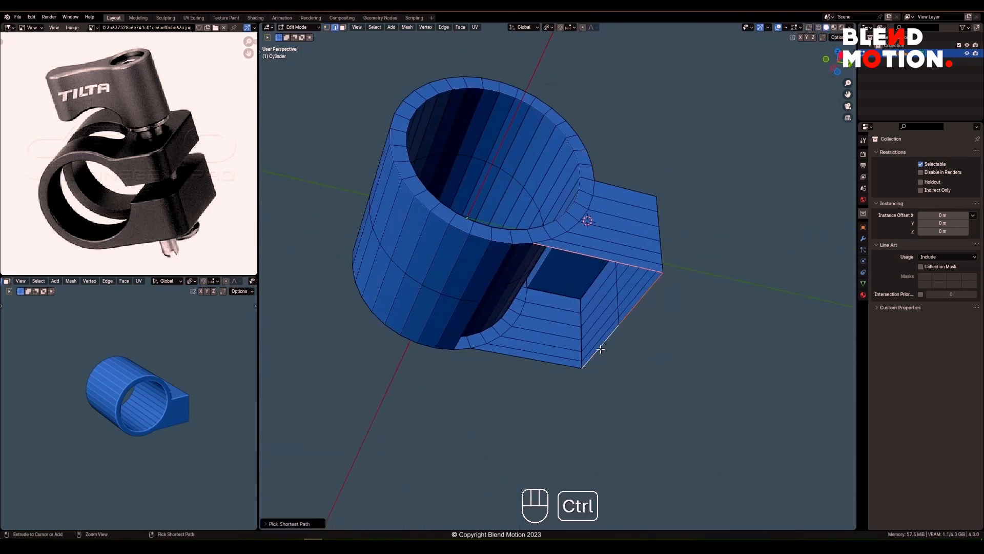
{"action": "right_click", "coordinate": [541, 357], "text": "ctrl"}
{"action": "middle_click_drag", "start_coordinate": [540, 357], "coordinate": [515, 353]}
{"action": "middle_click_drag", "start_coordinate": [515, 354], "coordinate": [530, 346], "text": "shift"}
{"action": "scroll", "coordinate": [530, 346], "scroll_direction": "up", "scroll_amount": 1}
{"action": "left_click", "coordinate": [560, 27]}
{"action": "left_click", "coordinate": [571, 27]}
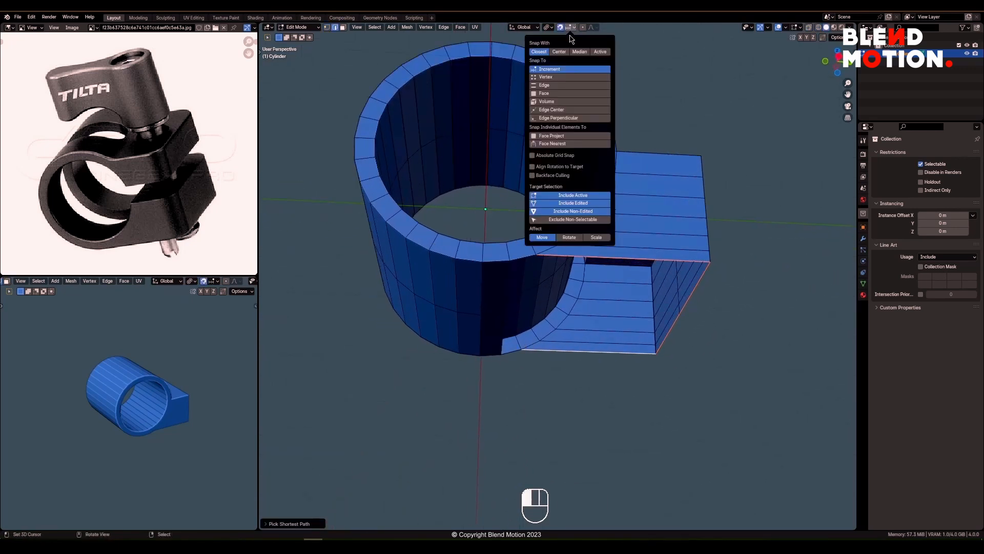
{"action": "left_click", "coordinate": [559, 80]}
{"action": "key", "text": "e"}
{"action": "key", "text": "x"}
{"action": "left_click", "coordinate": [507, 263]}
Delete the ring's outer vertex beneath the block and fill the gap between the ring's lower edge and the block.
{"action": "scroll", "coordinate": [508, 277], "scroll_direction": "up", "scroll_amount": 1}
{"action": "key", "text": "1"}
{"action": "right_click", "coordinate": [497, 318]}
{"action": "key", "text": "x"}
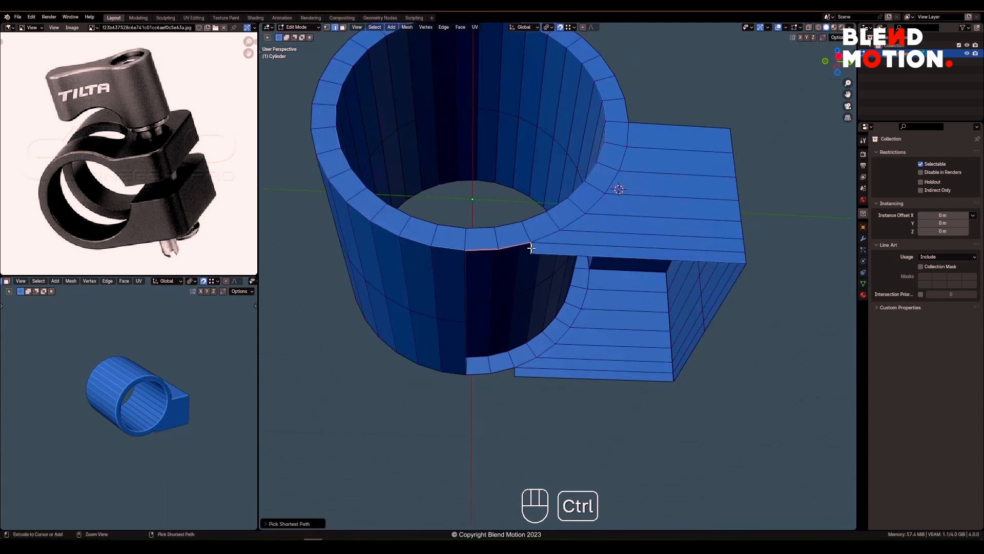
{"action": "key", "text": "f"}
Rip the mesh along its middle edge loop and delete the linked geometry of one half.
{"action": "middle_click_drag", "start_coordinate": [531, 248], "coordinate": [570, 247], "text": "shift"}
{"action": "scroll", "coordinate": [536, 220], "scroll_direction": "down", "scroll_amount": 1}
{"action": "scroll", "coordinate": [537, 383], "scroll_direction": "down", "scroll_amount": 1}
{"action": "key", "text": "alt+a"}
{"action": "right_click", "coordinate": [644, 212], "text": "alt+shift"}
{"action": "key", "text": "v"}
{"action": "right_click", "coordinate": [474, 341]}
{"action": "key", "text": "alt+a"}
{"action": "key", "text": "l"}
{"action": "key", "text": "x"}
{"action": "left_click", "coordinate": [540, 327]}
Extrude the block's lower inner edges toward the ring and snap them to the ring's lowest vertex.
{"action": "scroll", "coordinate": [533, 300], "scroll_direction": "up", "scroll_amount": 2}
{"action": "middle_click_drag", "start_coordinate": [518, 313], "coordinate": [577, 252], "text": "shift"}
{"action": "right_click", "coordinate": [536, 274], "text": "shift"}
{"action": "key", "text": "e"}
{"action": "key", "text": "x"}
{"action": "left_click", "coordinate": [463, 330]}
Extrude the ring's upper outer vertices along Y, flatten them and snap them to the block's outer end.
{"action": "mouse_move", "coordinate": [577, 311]}
{"action": "middle_mouse_down"}
{"action": "mouse_move", "coordinate": [547, 343]}
{"action": "mouse_move", "coordinate": [617, 347]}
{"action": "middle_mouse_up"}
{"action": "key", "text": "grave"}
{"action": "left_click", "coordinate": [672, 347]}
{"action": "mouse_move", "coordinate": [612, 287]}
{"action": "middle_mouse_down", "text": "shift"}
{"action": "mouse_move", "coordinate": [608, 301]}
{"action": "mouse_move", "coordinate": [591, 288]}
{"action": "mouse_move", "coordinate": [609, 272]}
{"action": "middle_mouse_up", "text": "shift"}
{"action": "scroll", "coordinate": [610, 302], "scroll_direction": "up", "scroll_amount": 2}
{"action": "key", "text": "1"}
{"action": "key", "text": "z"}
{"action": "key", "text": "alt+a"}
{"action": "scroll", "coordinate": [587, 285], "scroll_direction": "down", "scroll_amount": 1}
{"action": "key", "text": "c"}
{"action": "left_click", "coordinate": [544, 228]}
{"action": "left_click", "coordinate": [533, 207]}
{"action": "right_click", "coordinate": [534, 208]}
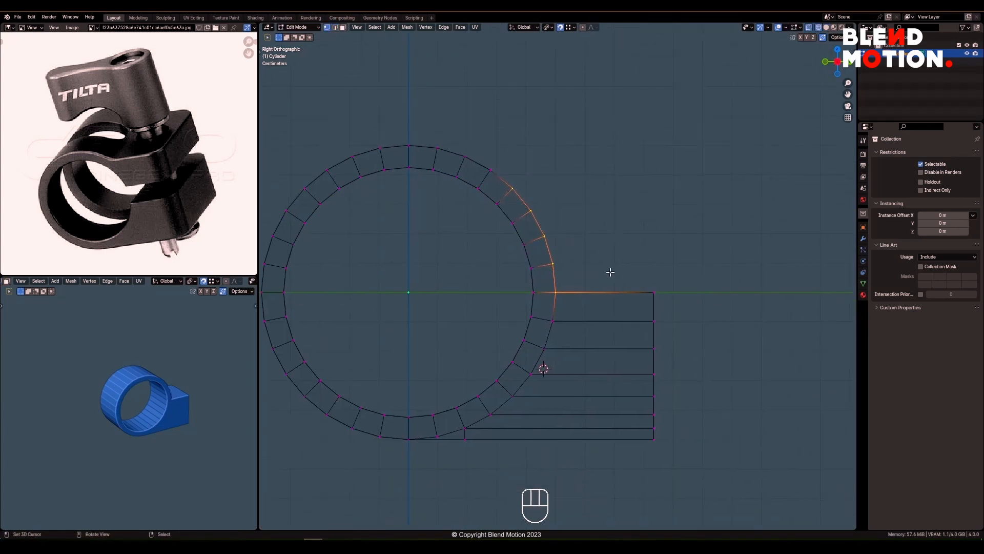
{"action": "key", "text": "g"}
{"action": "left_click", "coordinate": [622, 306]}
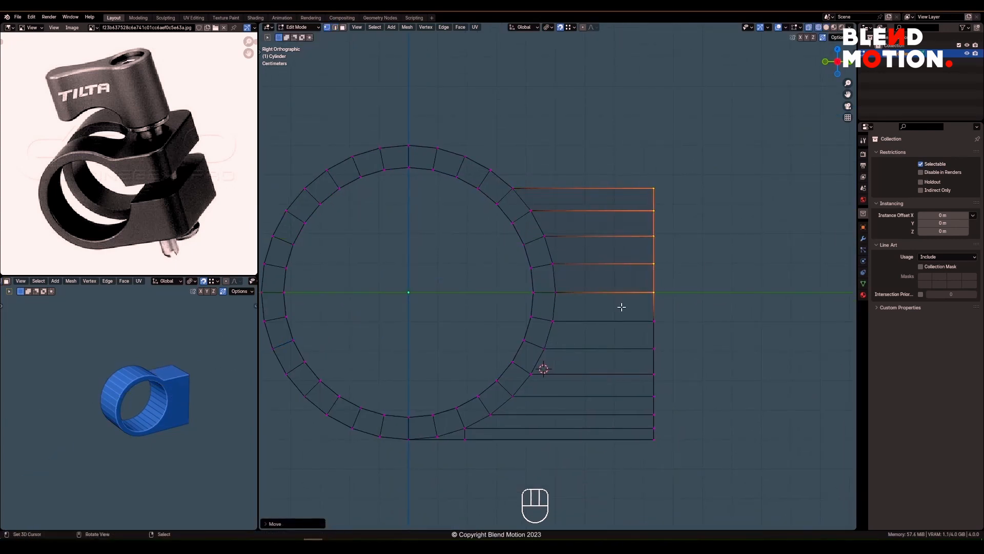
Add a Mirror modifier to the clamp body and set its mirror axis to Z only.
{"action": "left_click", "coordinate": [695, 302]}
{"action": "key", "text": "z"}
{"action": "middle_click_drag", "start_coordinate": [648, 308], "coordinate": [594, 205]}
{"action": "key", "text": "space"}
{"action": "mouse_move", "coordinate": [599, 331]}
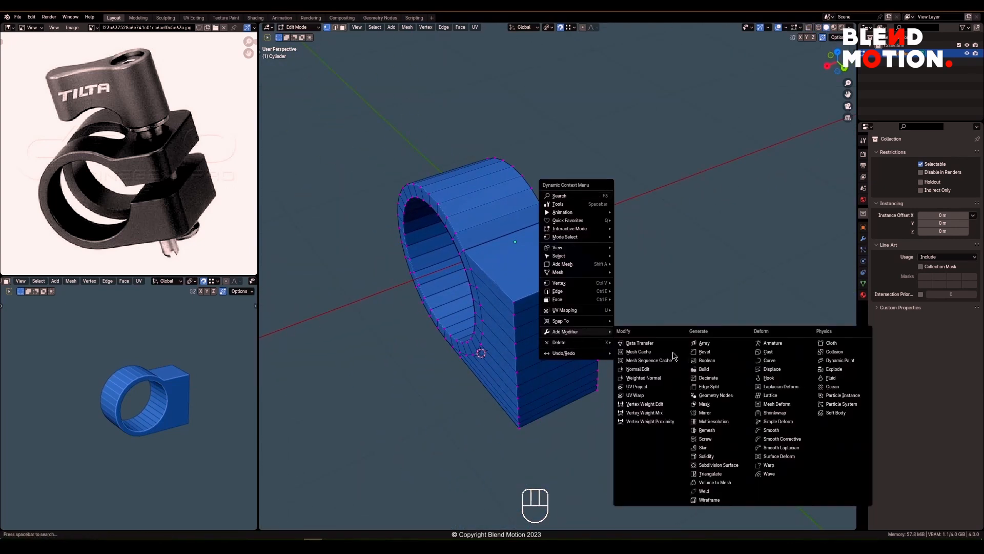
{"action": "left_click", "coordinate": [708, 413]}
{"action": "left_click", "coordinate": [960, 196]}
{"action": "left_click", "coordinate": [922, 196]}
Switch to Object Mode, display the transform values and apply the clamp body's scale.
{"action": "key", "text": "Tab"}
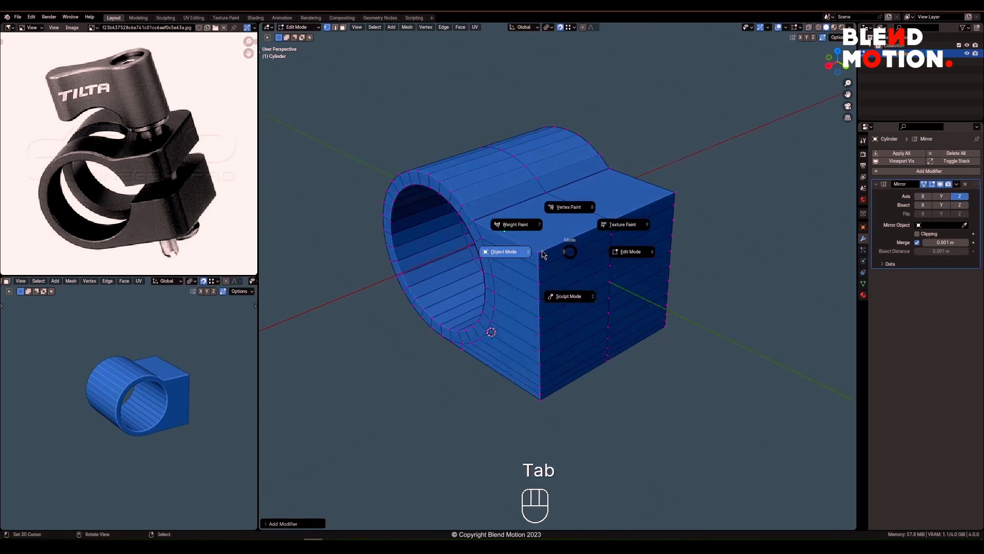
{"action": "left_click", "coordinate": [543, 254]}
{"action": "key", "text": "n"}
{"action": "key", "text": "ctrl+a"}
{"action": "left_click", "coordinate": [569, 266]}
{"action": "middle_click_drag", "start_coordinate": [569, 266], "coordinate": [590, 262]}
{"action": "key", "text": "Tab"}
Add a mesh cylinder with a radius of 0.1 m.
{"action": "key", "text": "shift+a"}
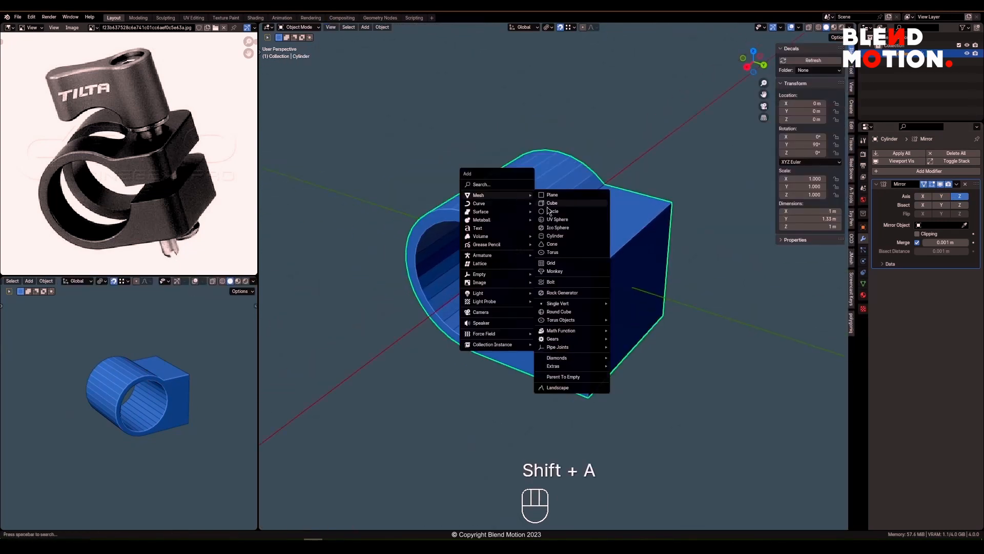
{"action": "left_click", "coordinate": [563, 239]}
{"action": "left_click", "coordinate": [293, 524]}
{"action": "double_click", "coordinate": [316, 435]}
{"action": "type", "text": "0.1"}
{"action": "key", "text": "Return"}
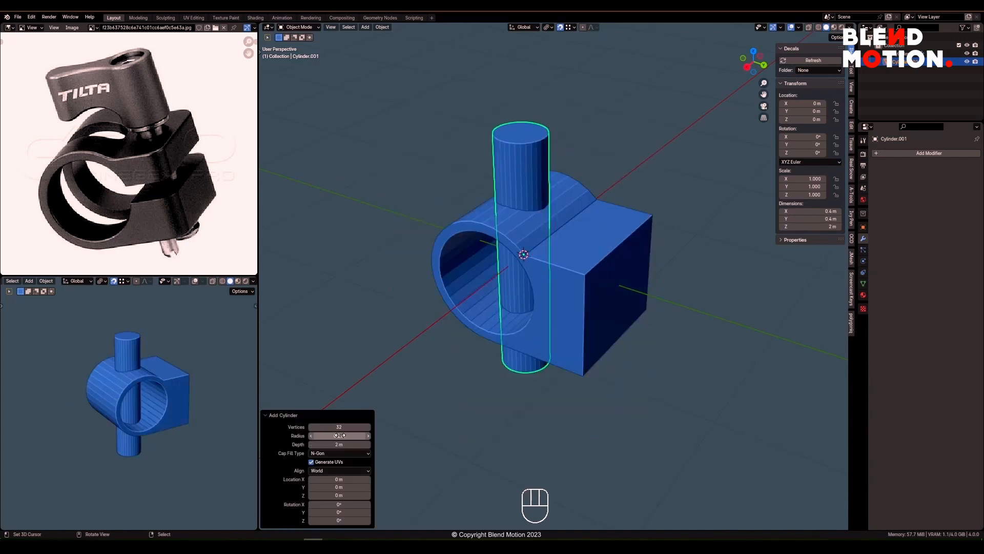
{"action": "left_click", "coordinate": [336, 415]}
Move the cylinder along Y so it passes vertically through the block just outside the ring.
{"action": "key", "text": "KP_3"}
{"action": "key", "text": "shift+z"}
{"action": "key", "text": "g"}
{"action": "key", "text": "y"}
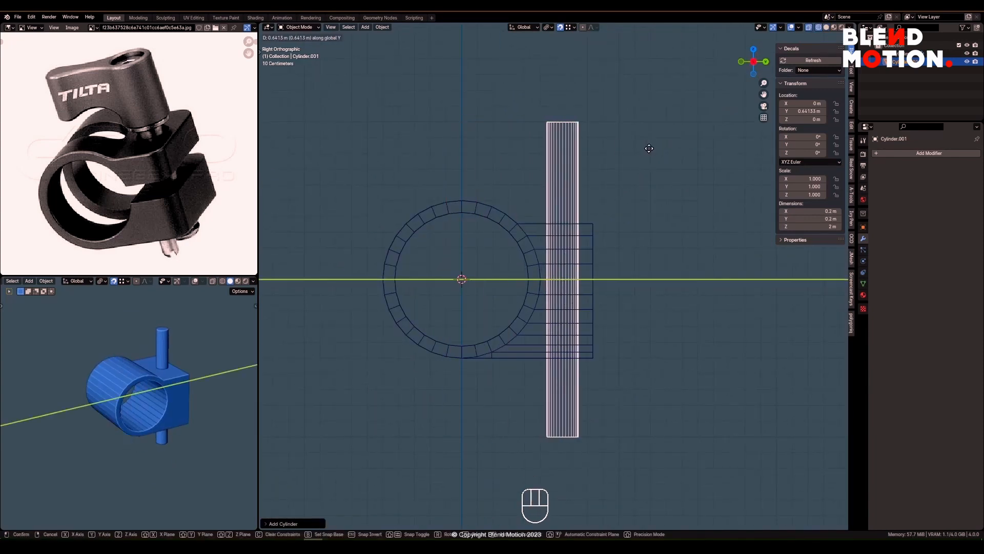
{"action": "left_click", "coordinate": [551, 280]}
Move the clamp block's outer end vertices along Y toward the cylinder, to about 0.77 m.
{"action": "left_click", "coordinate": [551, 280]}
{"action": "key", "text": "Tab"}
{"action": "left_click_drag", "start_coordinate": [589, 218], "coordinate": [489, 365]}
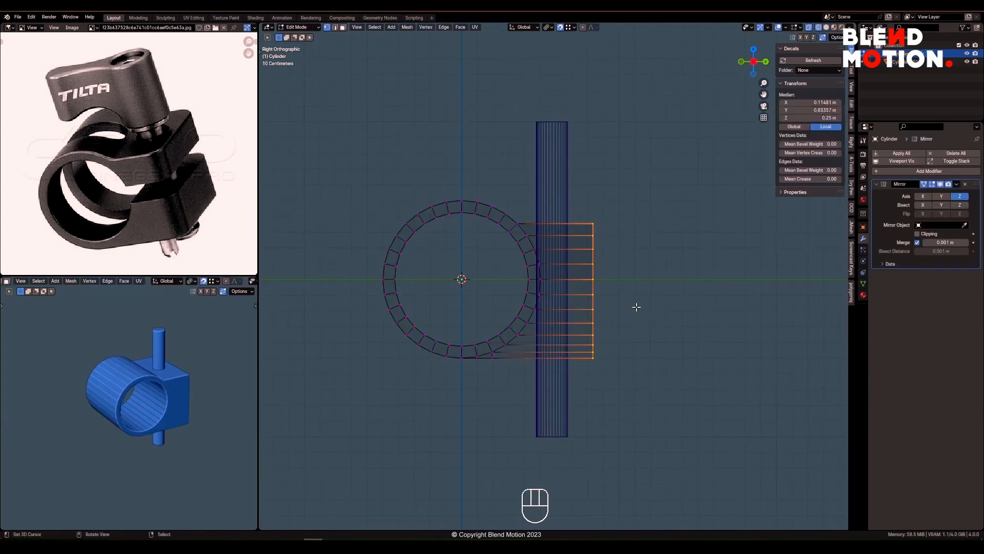
{"action": "key", "text": "g"}
{"action": "key", "text": "y"}
{"action": "left_click", "coordinate": [635, 306]}
Bevel the block's two vertical outer corner edges into rounded corners.
{"action": "middle_click_drag", "start_coordinate": [635, 306], "coordinate": [552, 319]}
{"action": "key", "text": "shift+z"}
{"action": "key", "text": "alt+a"}
{"action": "left_click", "coordinate": [550, 318], "text": "alt+shift"}
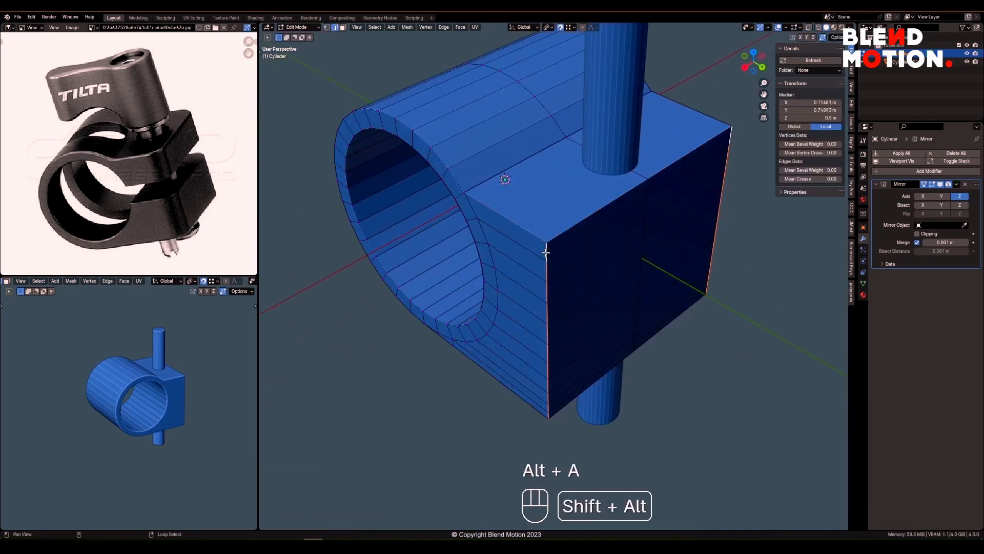
{"action": "middle_click_drag", "start_coordinate": [643, 281], "coordinate": [593, 338]}
{"action": "key", "text": "ctrl+b"}
{"action": "left_click", "coordinate": [713, 358]}
Add two edge loops around the clamp between its middle seam and its open side.
{"action": "key", "text": "ctrl+r"}
{"action": "left_click", "coordinate": [526, 186]}
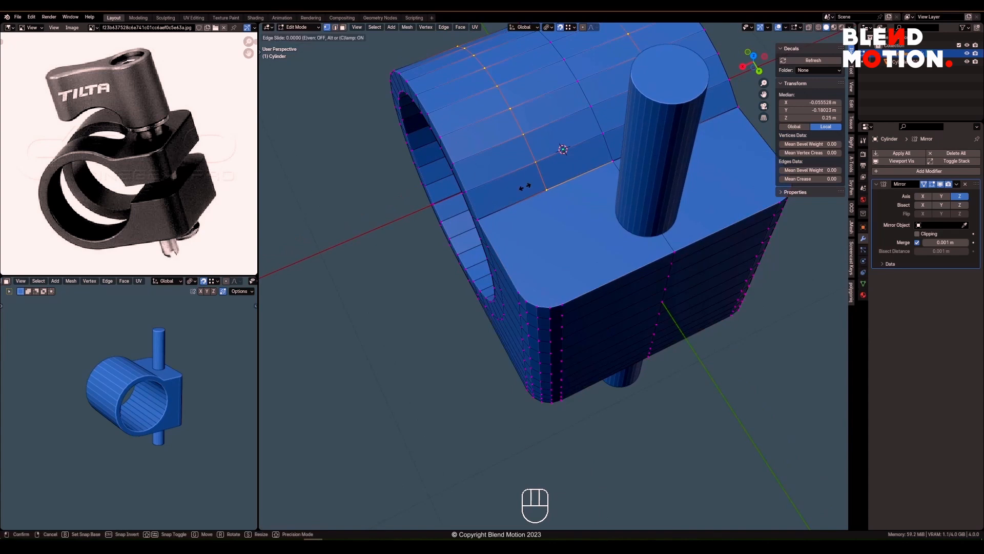
{"action": "left_click", "coordinate": [604, 275]}
{"action": "right_click", "coordinate": [604, 275]}
{"action": "left_click", "coordinate": [549, 189]}
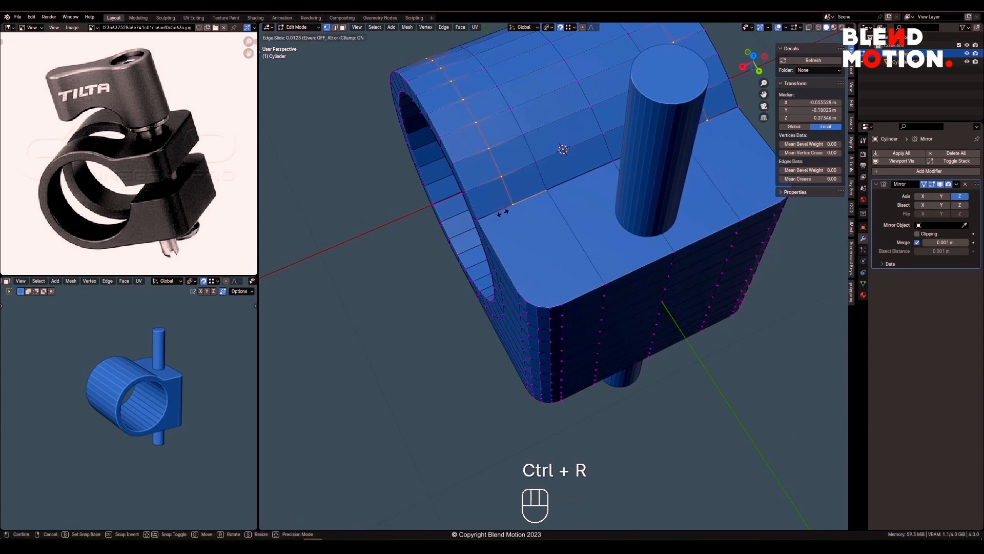
Connect the edge loops across the block's underside with new cuts around the cylinder.
{"action": "middle_click_drag", "start_coordinate": [548, 284], "coordinate": [484, 329]}
{"action": "left_click", "coordinate": [596, 279], "text": "alt+shift"}
{"action": "key", "text": "j"}
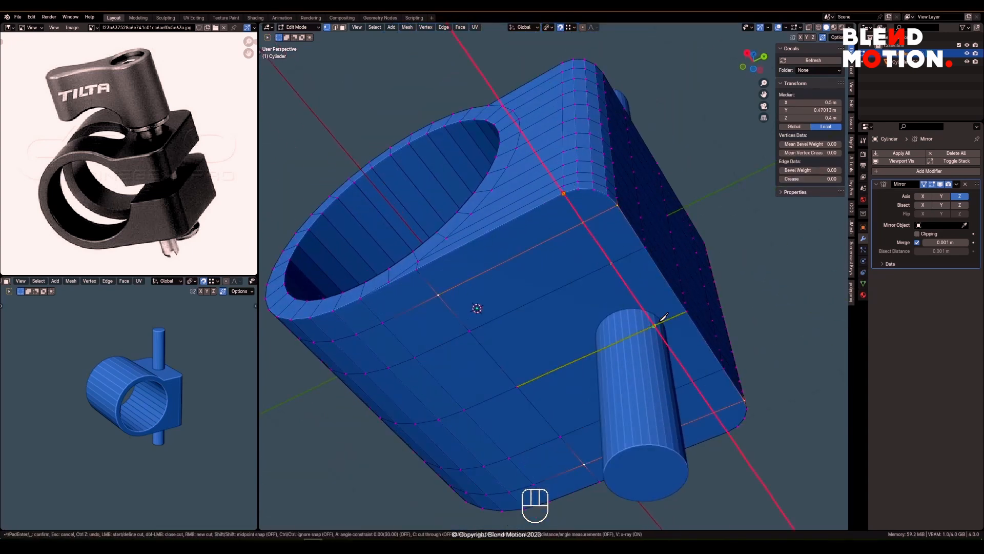
Delete the middle band of the block's faces in the side wireframe view to open the clamp's slot.
{"action": "middle_click_drag", "start_coordinate": [593, 200], "coordinate": [478, 219]}
{"action": "key", "text": "z"}
{"action": "key", "text": "alt+a"}
{"action": "key", "text": "z"}
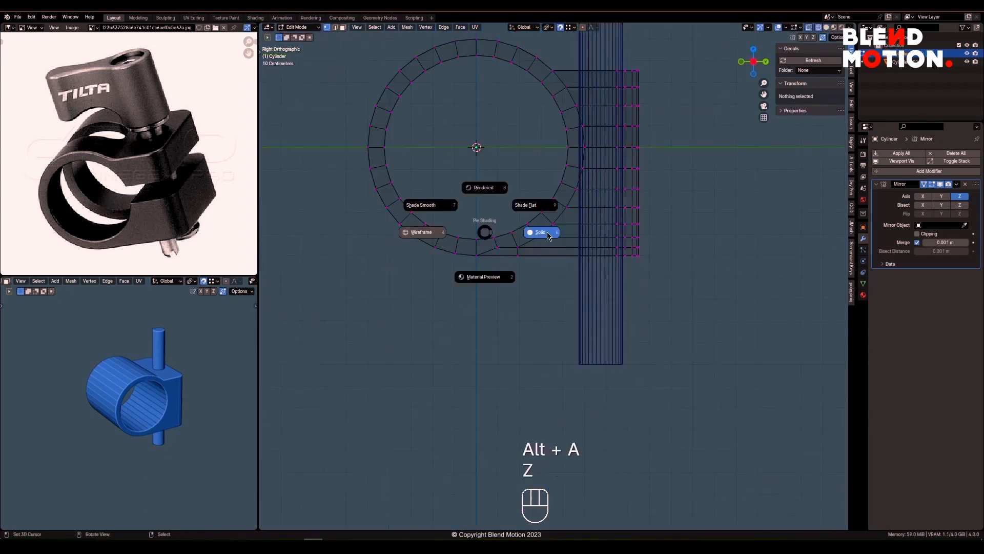
{"action": "left_click", "coordinate": [538, 228]}
{"action": "mouse_move", "coordinate": [539, 229]}
{"action": "middle_mouse_down"}
{"action": "mouse_move", "coordinate": [519, 279]}
{"action": "mouse_move", "coordinate": [561, 288]}
{"action": "mouse_move", "coordinate": [619, 282]}
{"action": "mouse_move", "coordinate": [569, 281]}
{"action": "mouse_move", "coordinate": [599, 256]}
{"action": "middle_mouse_up"}
{"action": "key", "text": "alt+a"}
{"action": "key", "text": "Escape"}
{"action": "key", "text": "alt+a"}
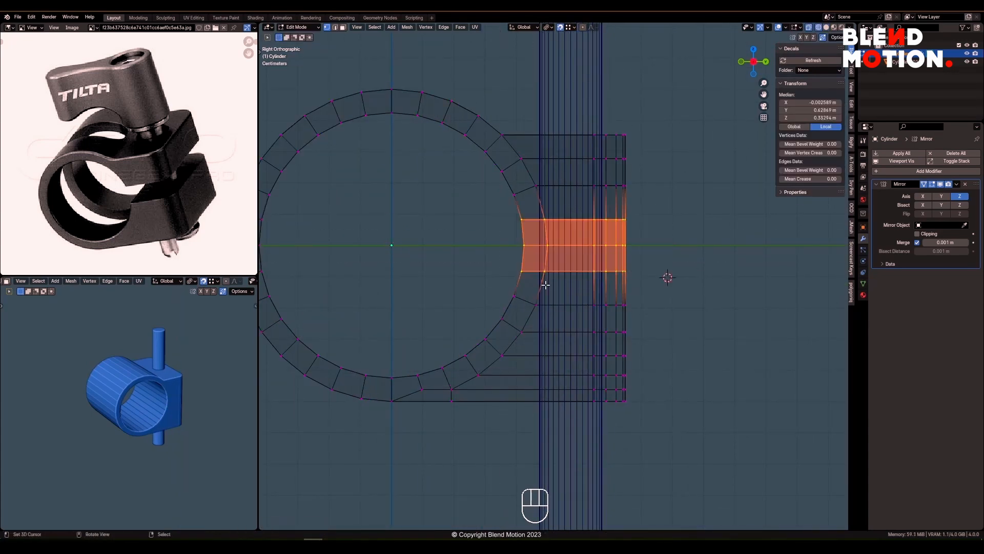
{"action": "key", "text": "alt+a"}
{"action": "key", "text": "z"}
{"action": "left_click", "coordinate": [575, 266]}
Delete the leftover faces along the block's centre line inside the slot.
{"action": "middle_click_drag", "start_coordinate": [575, 266], "coordinate": [550, 224]}
{"action": "key", "text": "2"}
{"action": "key", "text": "3"}
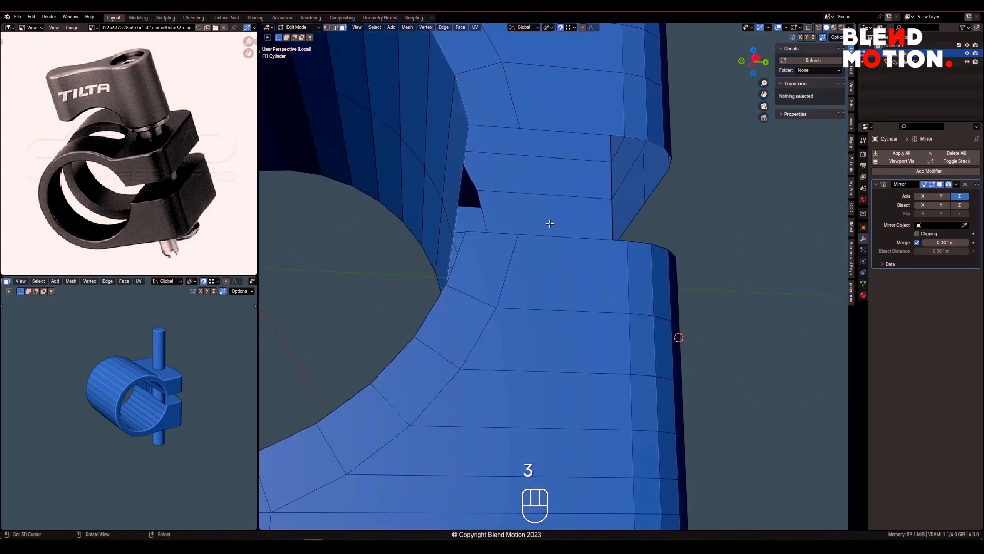
{"action": "left_click", "coordinate": [550, 223]}
{"action": "key", "text": "KP_7"}
{"action": "key", "text": "alt+z"}
{"action": "key", "text": "1"}
{"action": "left_click_drag", "start_coordinate": [567, 301], "coordinate": [584, 328]}
{"action": "key", "text": "x"}
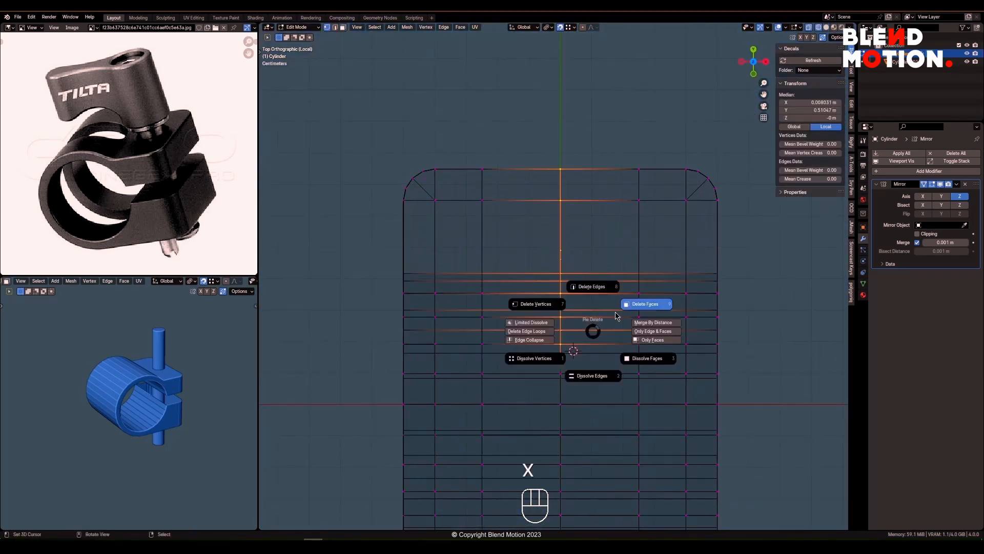
{"action": "left_click", "coordinate": [633, 308]}
Return to solid shading and turn off the Mirror modifier's viewport display to expose the slot's open borders.
{"action": "key", "text": "z"}
{"action": "middle_click_drag", "start_coordinate": [633, 308], "coordinate": [533, 231]}
{"action": "left_click", "coordinate": [941, 185]}
{"action": "middle_click_drag", "start_coordinate": [662, 256], "coordinate": [436, 274]}
{"action": "scroll", "coordinate": [435, 273], "scroll_direction": "up", "scroll_amount": 5}
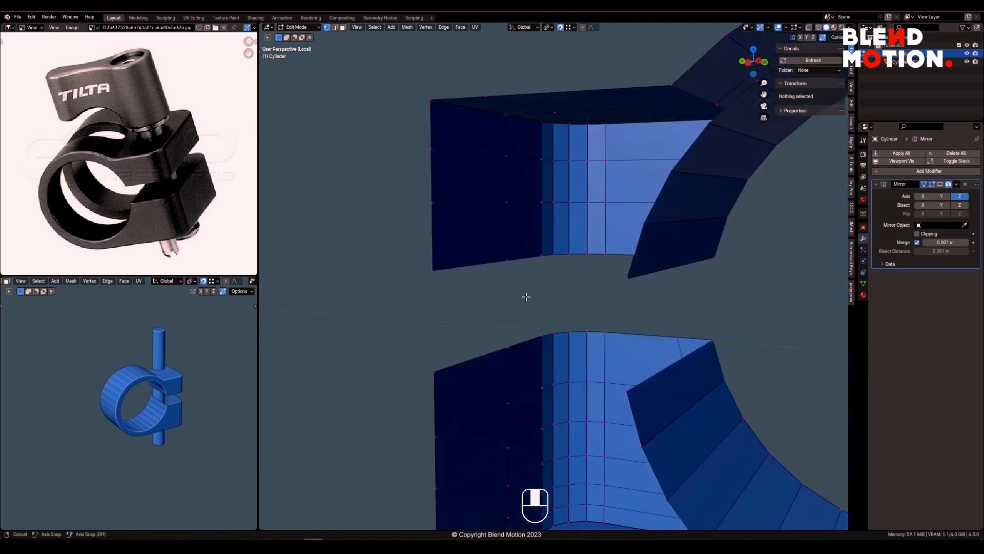
Add an edge loop across the ring's inner wall and slide it toward the ring's open side.
{"action": "key", "text": "ctrl+r"}
{"action": "left_click", "coordinate": [670, 230]}
{"action": "right_click", "coordinate": [557, 259]}
{"action": "middle_click_drag", "start_coordinate": [547, 237], "coordinate": [515, 232], "text": "shift"}
{"action": "key", "text": "ctrl+r"}
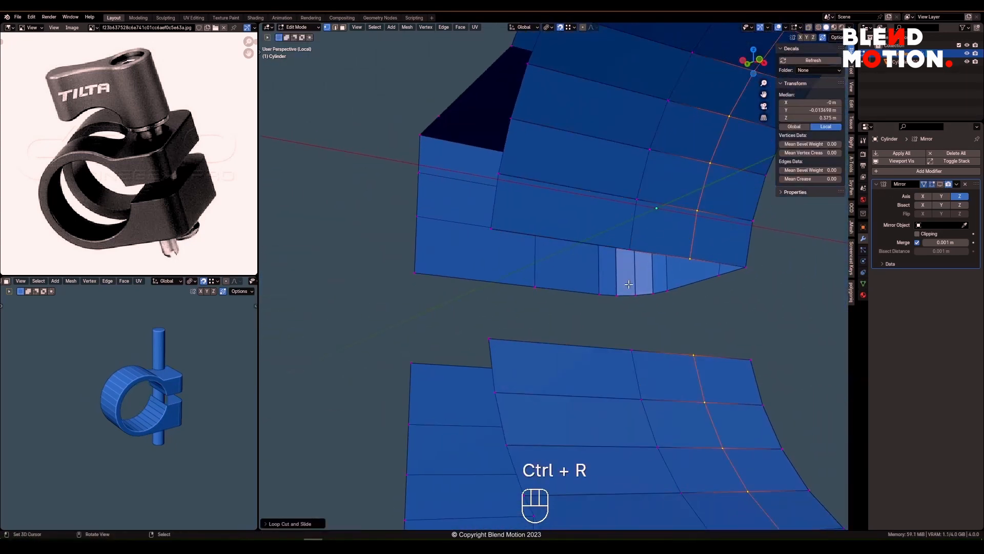
{"action": "key", "text": "g"}
{"action": "left_click", "coordinate": [600, 293]}
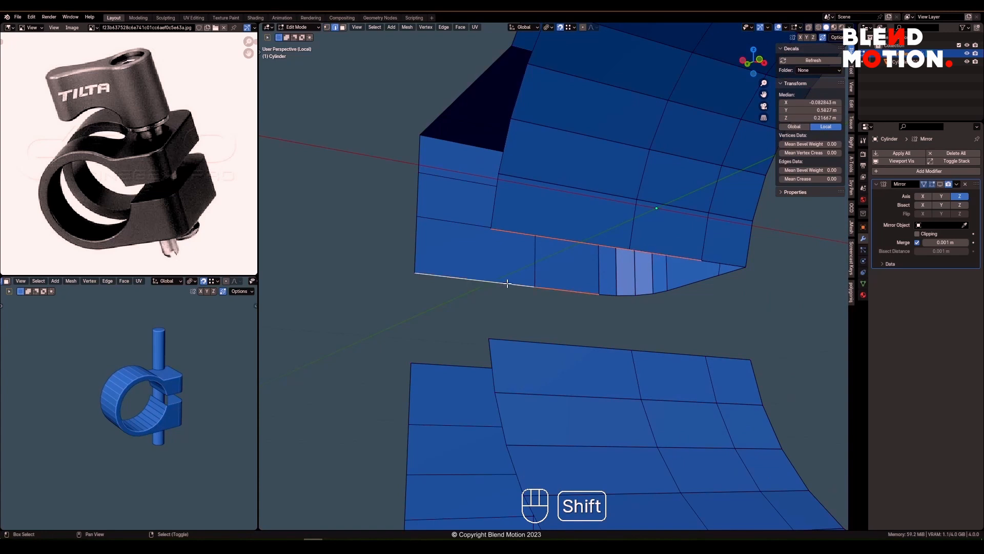
Bridge the facing border edges of the lower slot opening and fill the remaining gap beside the rounded corner.
{"action": "left_click", "coordinate": [520, 355], "text": "shift"}
{"action": "middle_click_drag", "start_coordinate": [520, 355], "coordinate": [504, 368]}
{"action": "left_click", "coordinate": [568, 304], "text": "shift"}
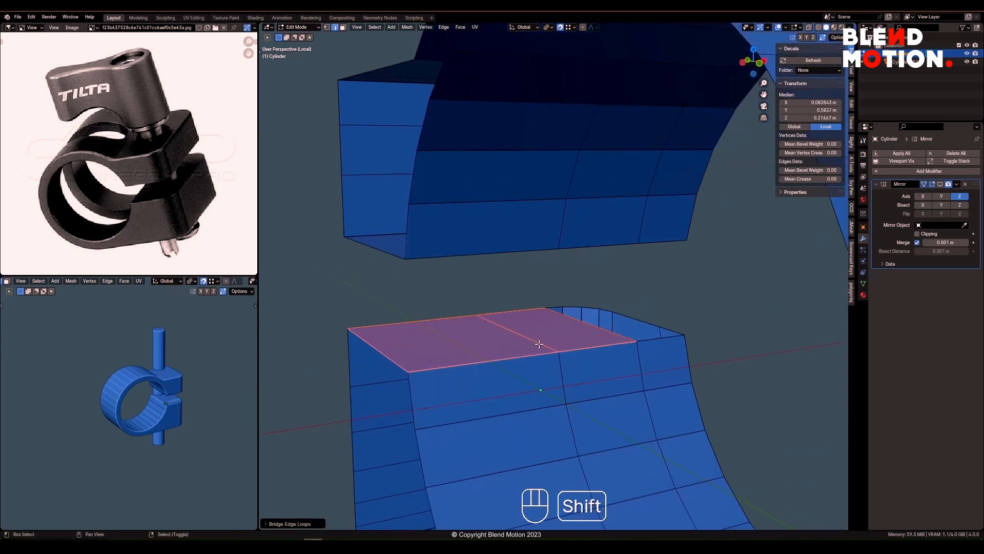
{"action": "key", "text": "f"}
Connect matching vertices across the lower slot face so its edges continue into the block's side wall and rounded corner.
{"action": "middle_click_drag", "start_coordinate": [579, 323], "coordinate": [541, 304]}
{"action": "left_click", "coordinate": [484, 332]}
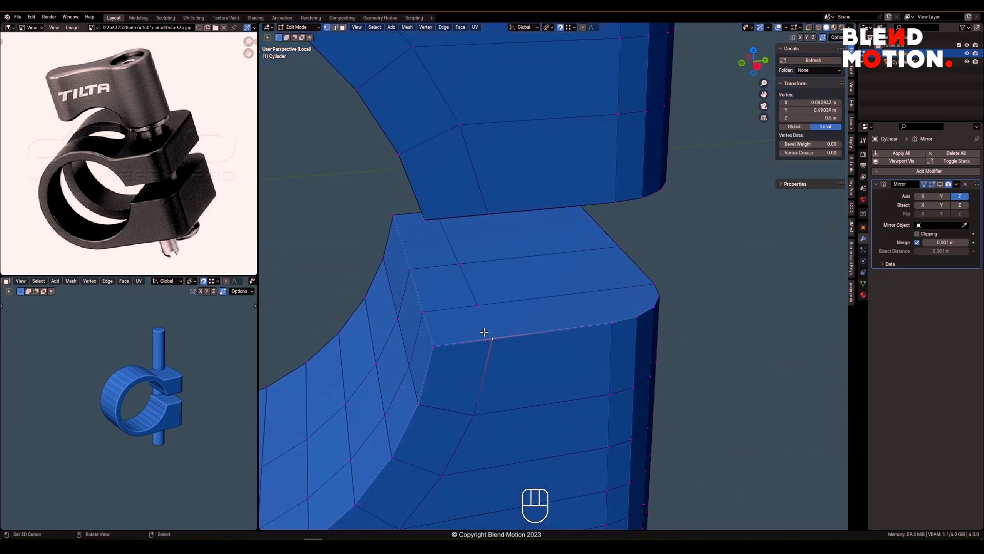
{"action": "right_click", "coordinate": [591, 297]}
{"action": "right_click", "coordinate": [605, 322], "text": "shift"}
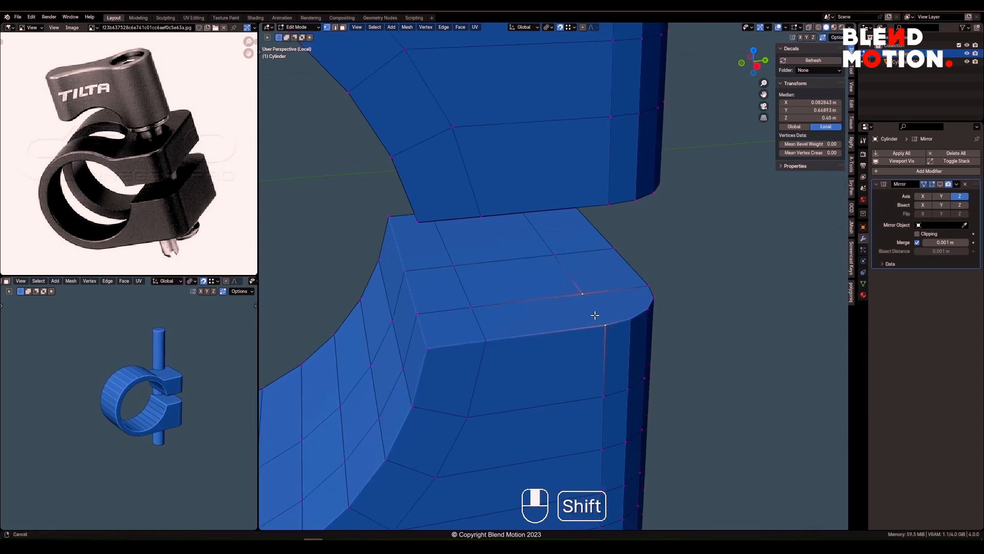
{"action": "key", "text": "j"}
{"action": "right_click", "coordinate": [562, 302]}
{"action": "right_click", "coordinate": [607, 311], "text": "shift"}
{"action": "key", "text": "j"}
Fill the gap beside the upper slot face, add an edge loop across the face and connect it to the side vertices.
{"action": "middle_click_drag", "start_coordinate": [607, 311], "coordinate": [562, 268]}
{"action": "key", "text": "alt+a"}
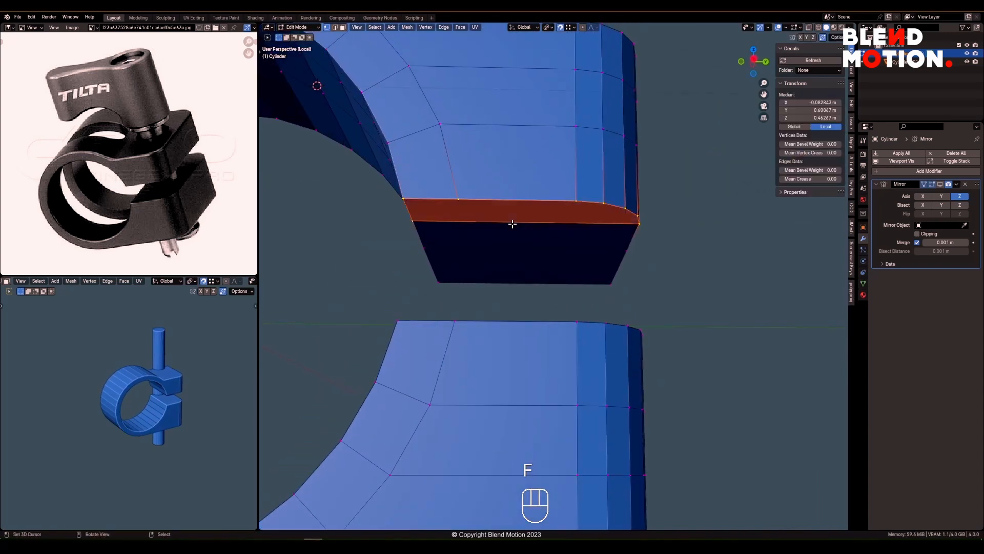
{"action": "key", "text": "ctrl+r"}
{"action": "left_click", "coordinate": [512, 225]}
{"action": "key", "text": "j"}
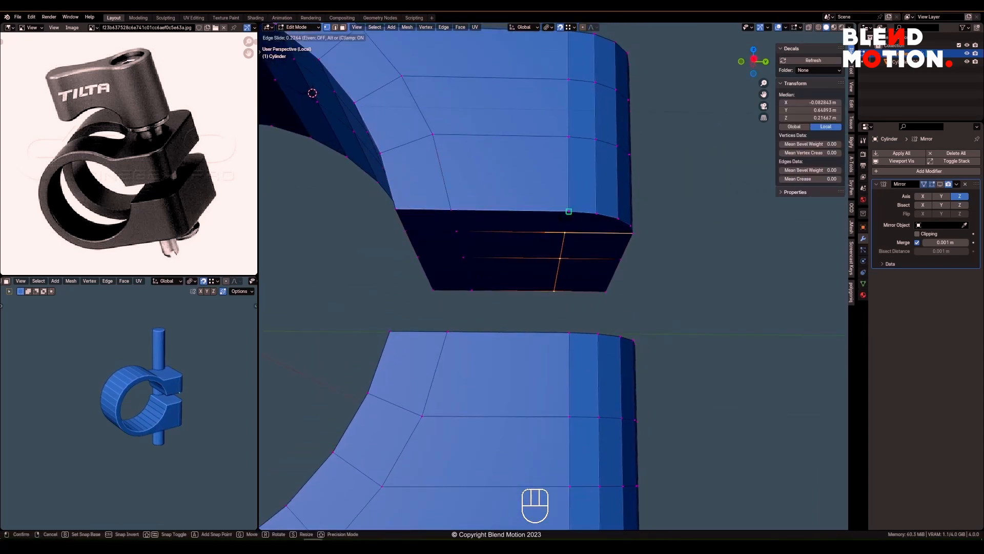
{"action": "mouse_move", "coordinate": [575, 233]}
{"action": "middle_mouse_down"}
{"action": "mouse_move", "coordinate": [558, 225]}
{"action": "mouse_move", "coordinate": [536, 270]}
{"action": "mouse_move", "coordinate": [566, 260]}
{"action": "mouse_move", "coordinate": [536, 279]}
{"action": "mouse_move", "coordinate": [543, 309]}
{"action": "middle_mouse_up"}
{"action": "key", "text": "j"}
Return to Object Mode and turn on the statistics overlay in the viewport.
{"action": "scroll", "coordinate": [558, 225], "scroll_direction": "down", "scroll_amount": 5}
{"action": "key", "text": "Tab"}
{"action": "key", "text": "grave"}
{"action": "left_click", "coordinate": [798, 27]}
{"action": "left_click", "coordinate": [748, 160]}
Narrow the clamp symmetrically along X to about 0.85 m wide from the top view and bring back the hidden bolt.
{"action": "key", "text": "grave"}
{"action": "key", "text": "Tab"}
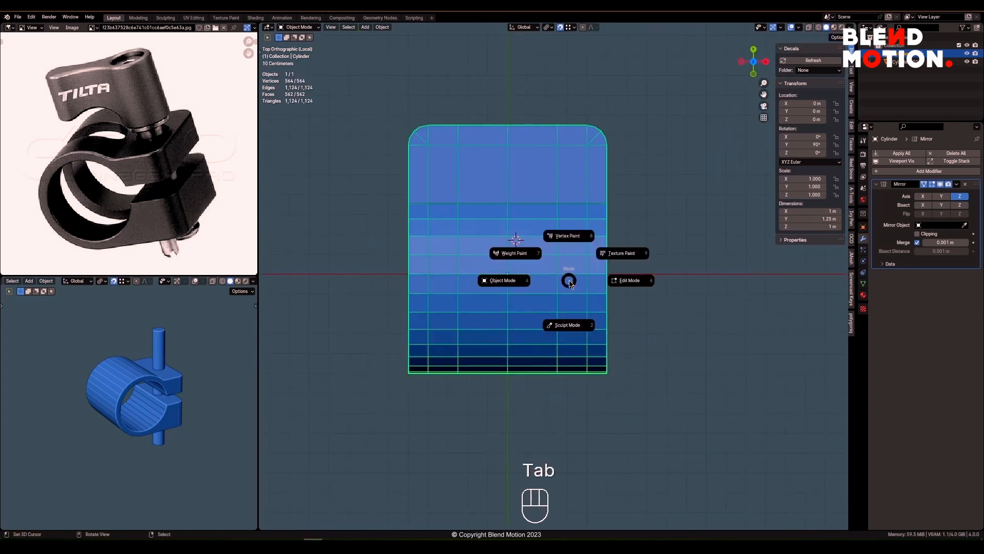
{"action": "key", "text": "1"}
{"action": "key", "text": "z"}
{"action": "middle_click_drag", "start_coordinate": [602, 310], "coordinate": [597, 265], "text": "shift"}
{"action": "key", "text": "alt+a"}
{"action": "key", "text": "b"}
{"action": "left_click_drag", "start_coordinate": [551, 102], "coordinate": [689, 446]}
{"action": "key", "text": "ctrl+shift+m"}
{"action": "key", "text": "g"}
{"action": "key", "text": "x"}
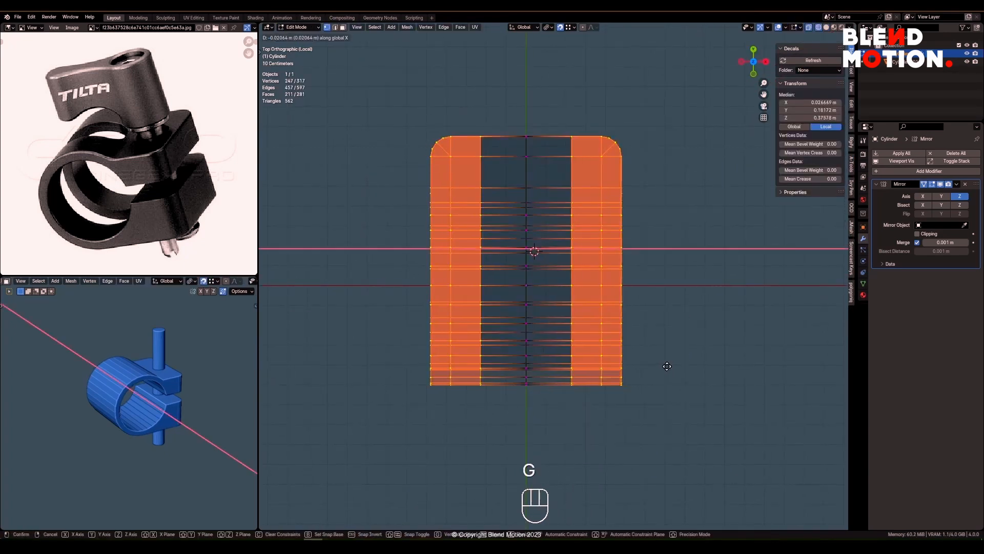
{"action": "left_click", "coordinate": [656, 363]}
{"action": "mouse_move", "coordinate": [587, 332]}
{"action": "middle_mouse_down"}
{"action": "mouse_move", "coordinate": [547, 303]}
{"action": "mouse_move", "coordinate": [441, 266]}
{"action": "middle_mouse_up"}
{"action": "key", "text": "z"}
{"action": "scroll", "coordinate": [567, 321], "scroll_direction": "up", "scroll_amount": 2}
{"action": "mouse_move", "coordinate": [605, 308]}
{"action": "middle_mouse_down", "text": "shift"}
{"action": "mouse_move", "coordinate": [568, 321]}
{"action": "mouse_move", "coordinate": [593, 333]}
{"action": "mouse_move", "coordinate": [588, 346]}
{"action": "middle_mouse_up", "text": "shift"}
{"action": "key", "text": "Tab"}
{"action": "key", "text": "slash"}
Add an edge loop around the bolt just above the clamp block and bevel it into a narrow band.
{"action": "key", "text": "grave"}
{"action": "middle_click_drag", "start_coordinate": [644, 286], "coordinate": [619, 323], "text": "shift"}
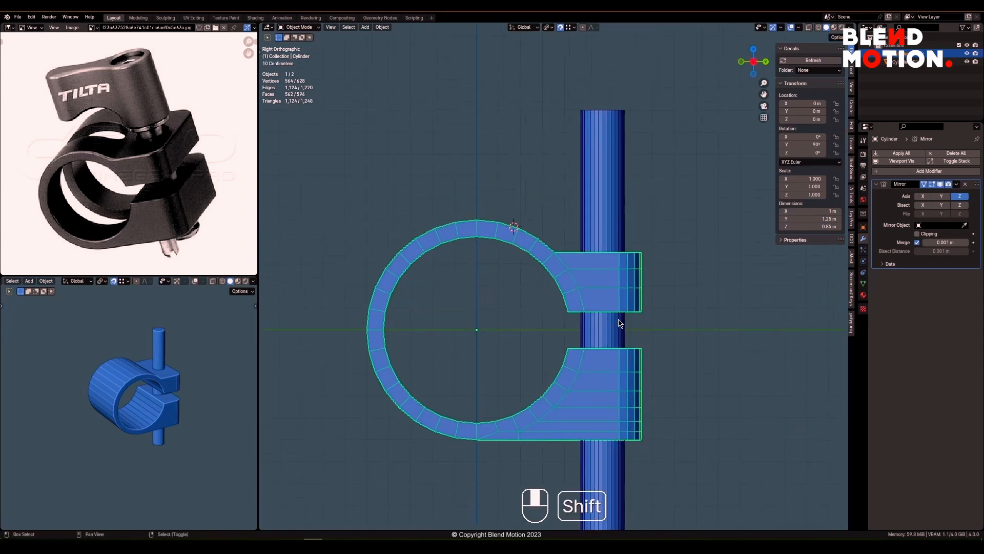
{"action": "scroll", "coordinate": [619, 318], "scroll_direction": "up", "scroll_amount": 1}
{"action": "right_click", "coordinate": [618, 218]}
{"action": "key", "text": "Tab"}
{"action": "middle_click_drag", "start_coordinate": [649, 221], "coordinate": [617, 251], "text": "shift"}
{"action": "key", "text": "ctrl+r"}
{"action": "left_click", "coordinate": [616, 251]}
{"action": "left_click", "coordinate": [647, 146]}
{"action": "left_click", "coordinate": [609, 257]}
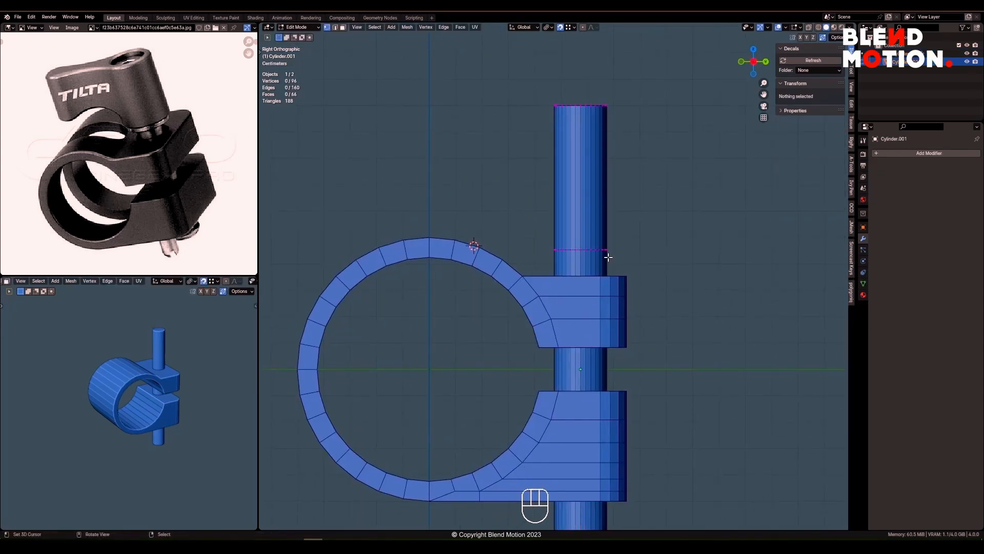
{"action": "key", "text": "ctrl+z"}
{"action": "scroll", "coordinate": [592, 252], "scroll_direction": "up", "scroll_amount": 2}
{"action": "scroll", "coordinate": [624, 264], "scroll_direction": "up", "scroll_amount": 1}
{"action": "key", "text": "ctrl+b"}
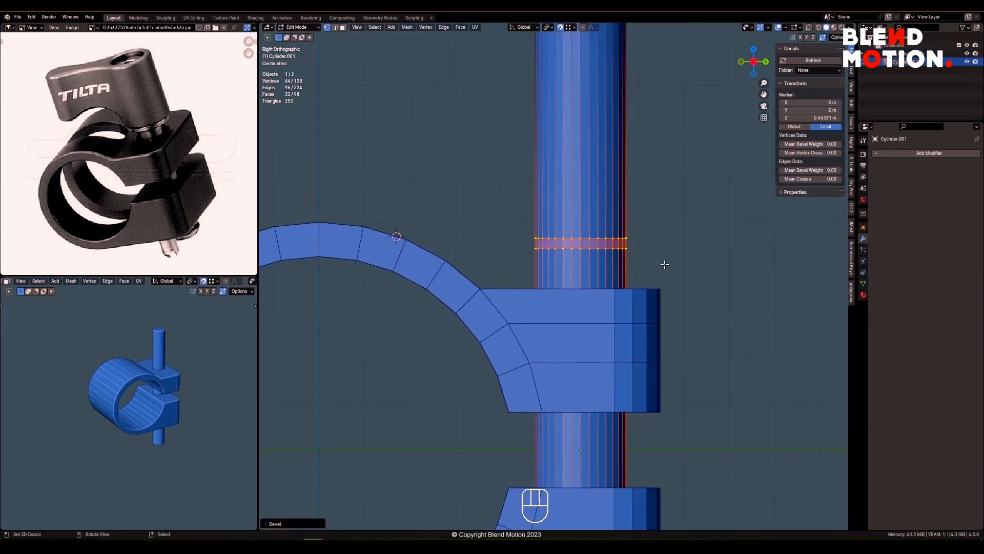
Delete the band's faces to split the bolt and cap the two open ends.
{"action": "key", "text": "x"}
{"action": "key", "text": "shift+z"}
{"action": "key", "text": "b"}
{"action": "left_click_drag", "start_coordinate": [489, 214], "coordinate": [674, 265]}
{"action": "key", "text": "f"}
{"action": "scroll", "coordinate": [626, 276], "scroll_direction": "down", "scroll_amount": 2}
{"action": "key", "text": "alt+a"}
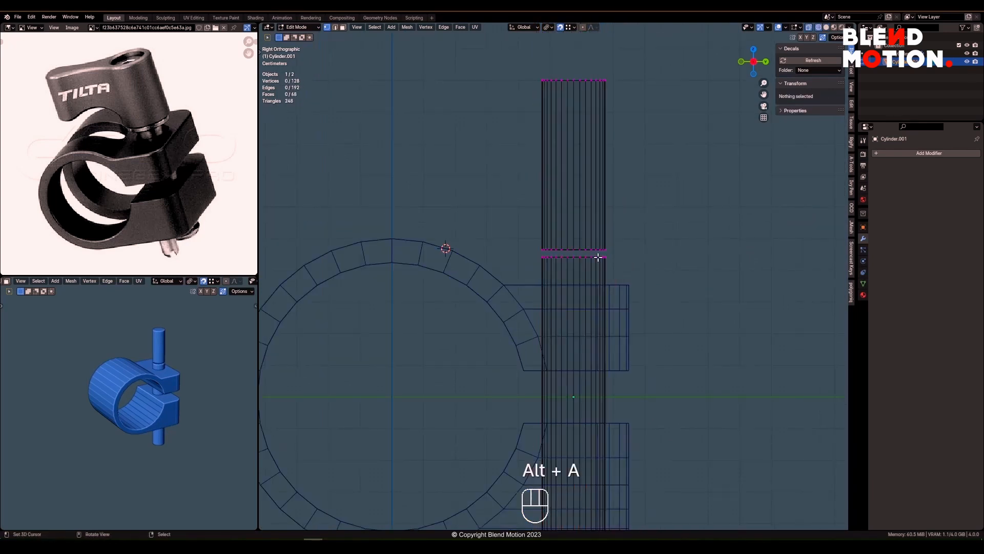
Separate the upper part of the bolt into its own object.
{"action": "key", "text": "l"}
{"action": "key", "text": "p"}
{"action": "left_click", "coordinate": [592, 243]}
{"action": "key", "text": "Tab"}
Centre the separated cylinder's origin on its geometry and scale it to 1.4 in X and Y only.
{"action": "right_click", "coordinate": [605, 220]}
{"action": "middle_click_drag", "start_coordinate": [656, 199], "coordinate": [645, 284], "text": "shift"}
{"action": "key", "text": "s"}
{"action": "key", "text": "shift+z"}
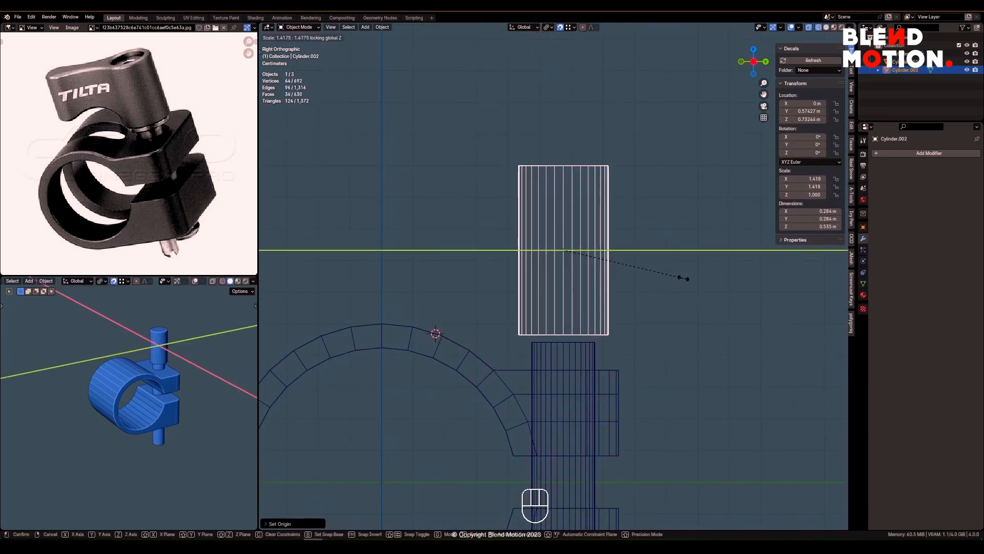
{"action": "left_click", "coordinate": [682, 277]}
Duplicate the thick cylinder along Y to above the ring's centre and scale the copy uniformly by 0.7.
{"action": "scroll", "coordinate": [684, 272], "scroll_direction": "down", "scroll_amount": 1}
{"action": "key", "text": "shift+d"}
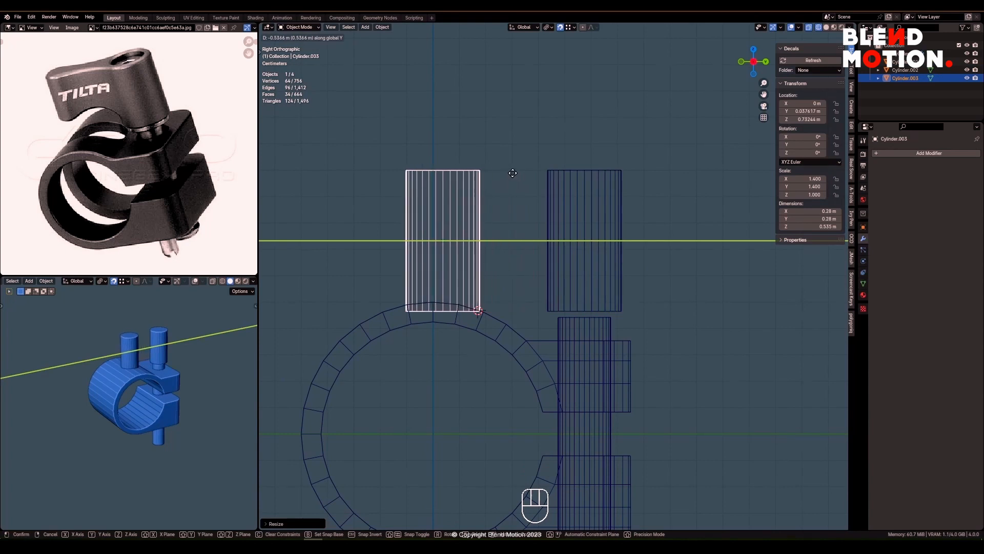
{"action": "left_click", "coordinate": [500, 166]}
{"action": "scroll", "coordinate": [494, 244], "scroll_direction": "up", "scroll_amount": 1}
{"action": "key", "text": "s"}
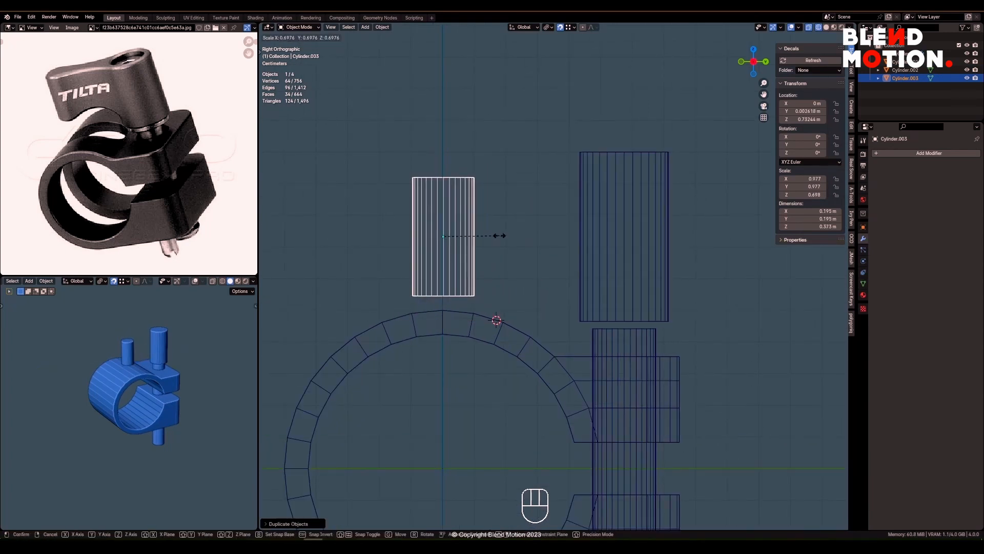
{"action": "key", "text": "Return"}
Move the smaller cylinder's geometry up along Z, snapping its top level with the larger cylinder's top.
{"action": "key", "text": "Tab"}
{"action": "key", "text": "a"}
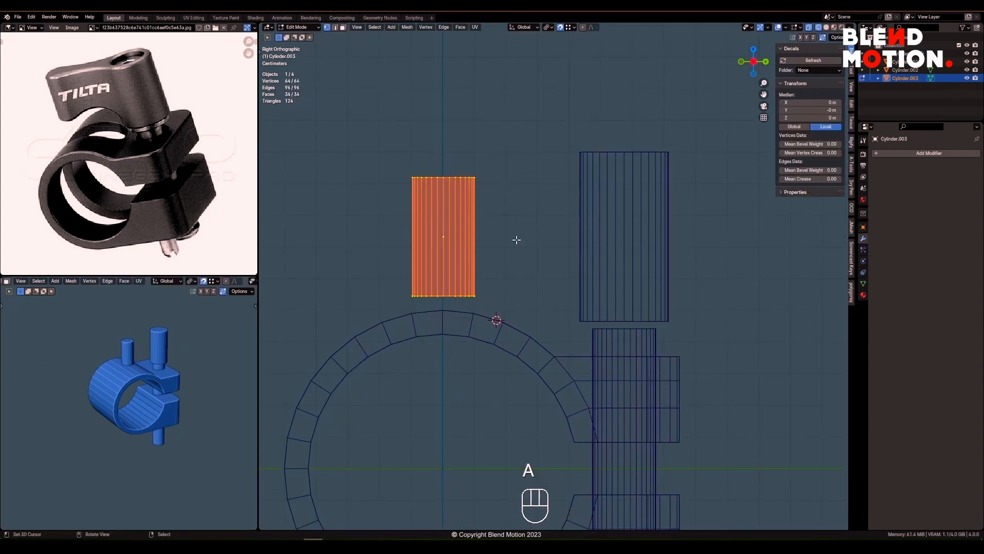
{"action": "key", "text": "y"}
{"action": "left_click", "coordinate": [445, 309]}
{"action": "key", "text": "g"}
{"action": "key", "text": "z"}
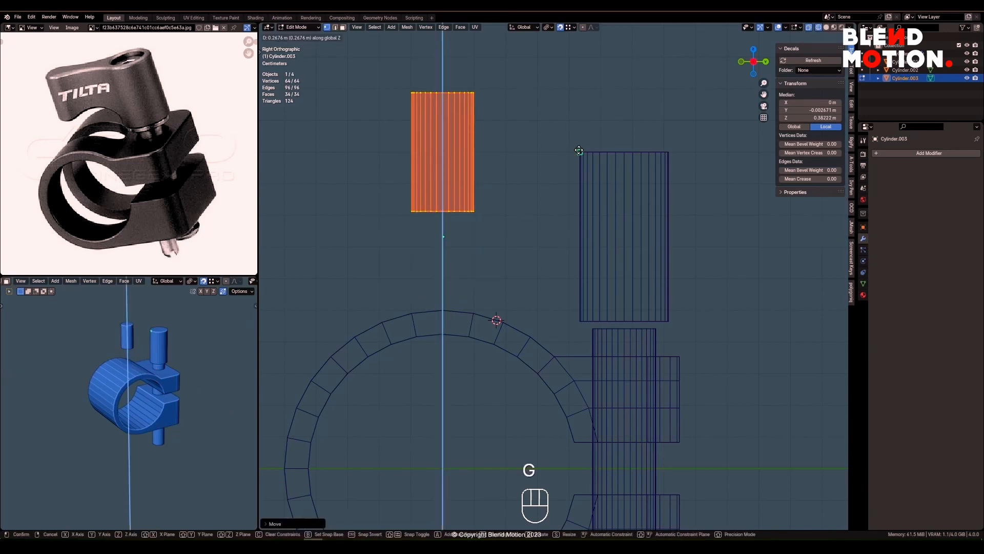
{"action": "right_click", "coordinate": [579, 151]}
{"action": "key", "text": "period"}
{"action": "left_click", "coordinate": [575, 119]}
{"action": "key", "text": "g"}
{"action": "key", "text": "z"}
{"action": "left_click", "coordinate": [582, 152]}
{"action": "key", "text": "Tab"}
Return to solid shading, select both upper cylinders and isolate them in local view.
{"action": "scroll", "coordinate": [476, 226], "scroll_direction": "down", "scroll_amount": 2}
{"action": "key", "text": "z"}
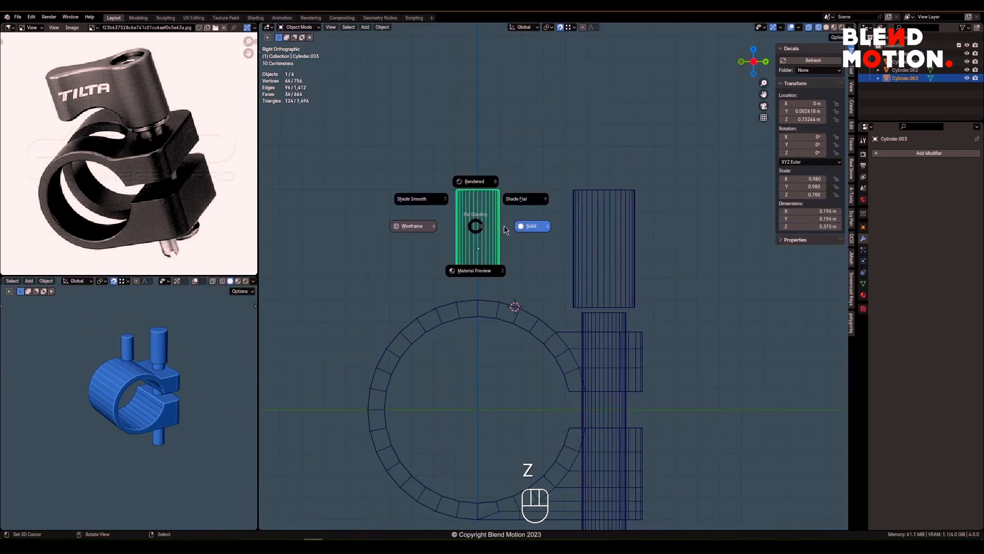
{"action": "left_click", "coordinate": [508, 226]}
{"action": "middle_click_drag", "start_coordinate": [512, 200], "coordinate": [572, 230]}
{"action": "left_click", "coordinate": [576, 232], "text": "shift"}
{"action": "key", "text": "KP_Divide"}
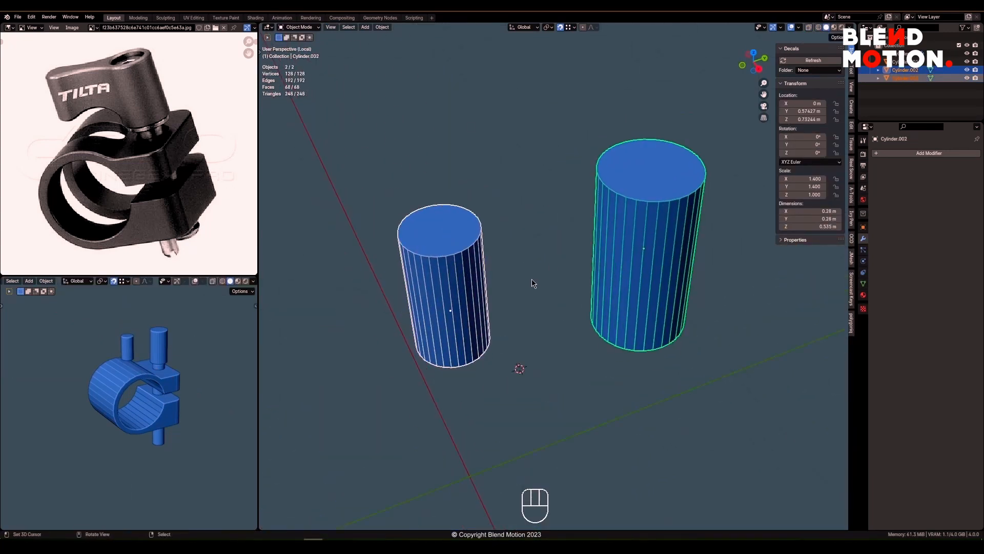
Join the two cylinders into one object and bridge their facing wall faces to form a connecting arm.
{"action": "key", "text": "Tab"}
{"action": "key", "text": "KP_7"}
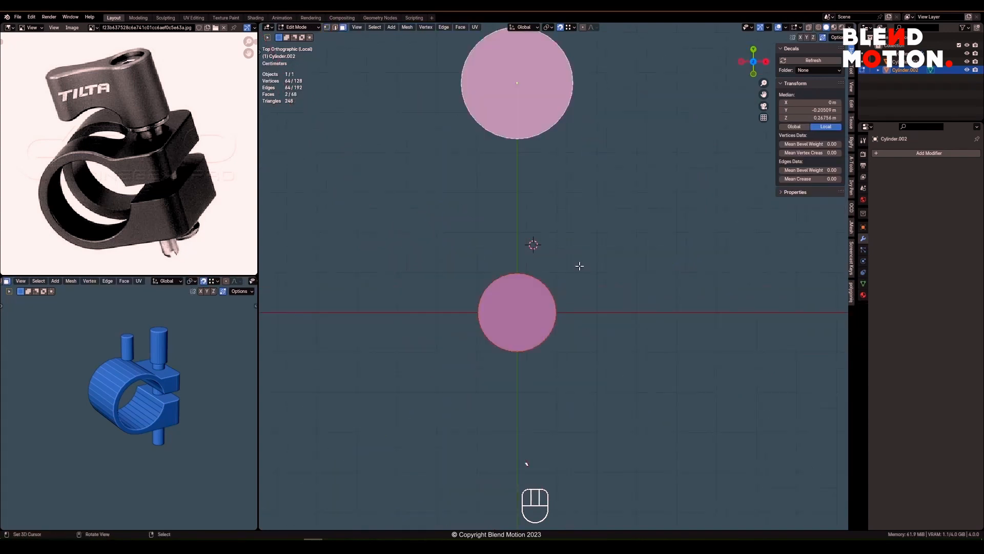
{"action": "key", "text": "alt+a"}
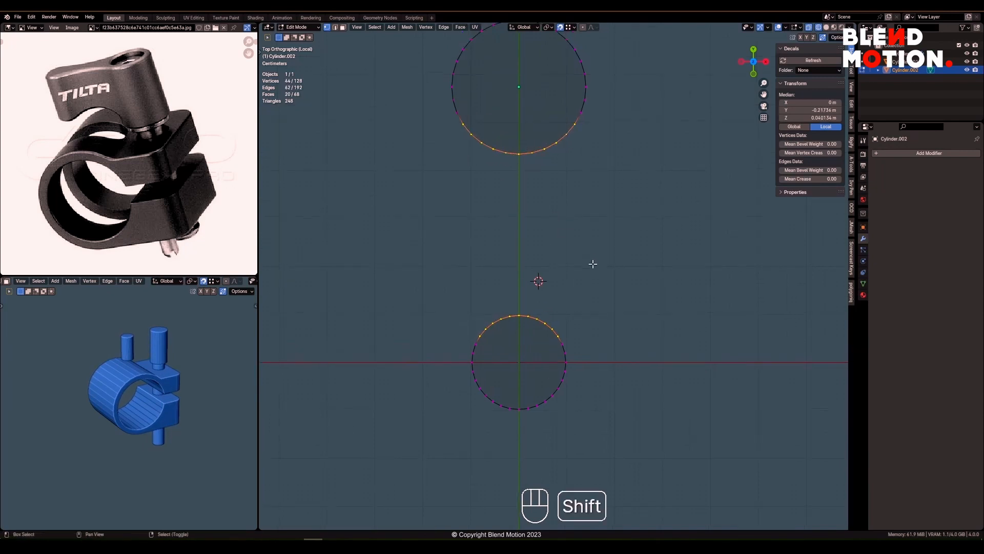
{"action": "key", "text": "2"}
{"action": "key", "text": "w"}
{"action": "left_click", "coordinate": [571, 288]}
Add an edge loop across the middle of the connecting arm and narrow it along X.
{"action": "key", "text": "ctrl+r"}
{"action": "left_click", "coordinate": [568, 234]}
{"action": "right_click", "coordinate": [591, 283]}
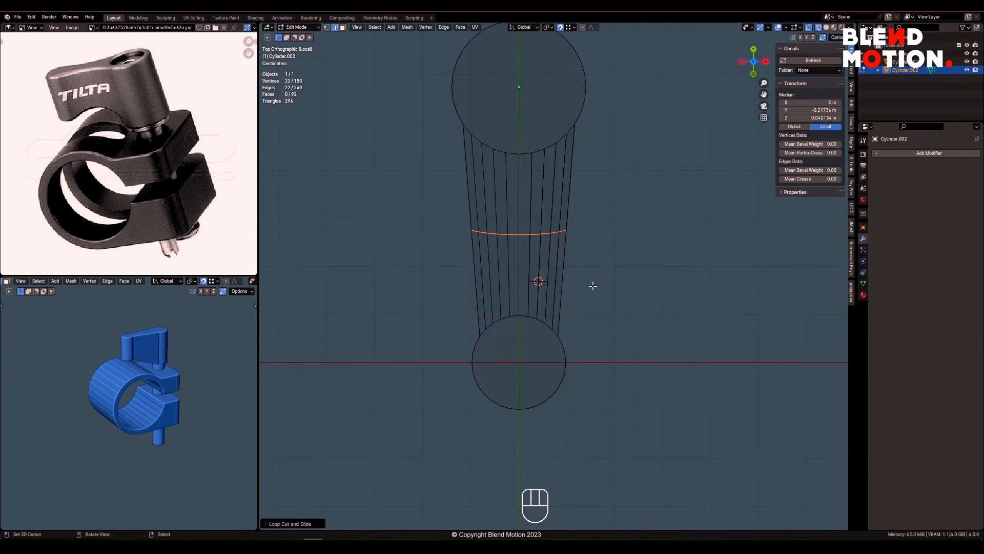
{"action": "key", "text": "x"}
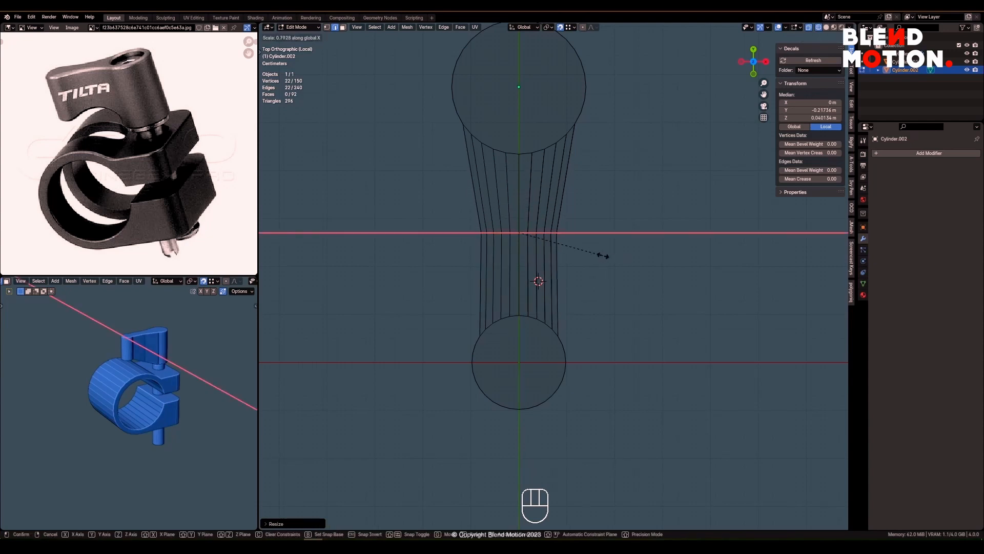
Bevel the middle loop into three spaced loops and narrow the one nearest the smaller cylinder.
{"action": "key", "text": "ctrl+b"}
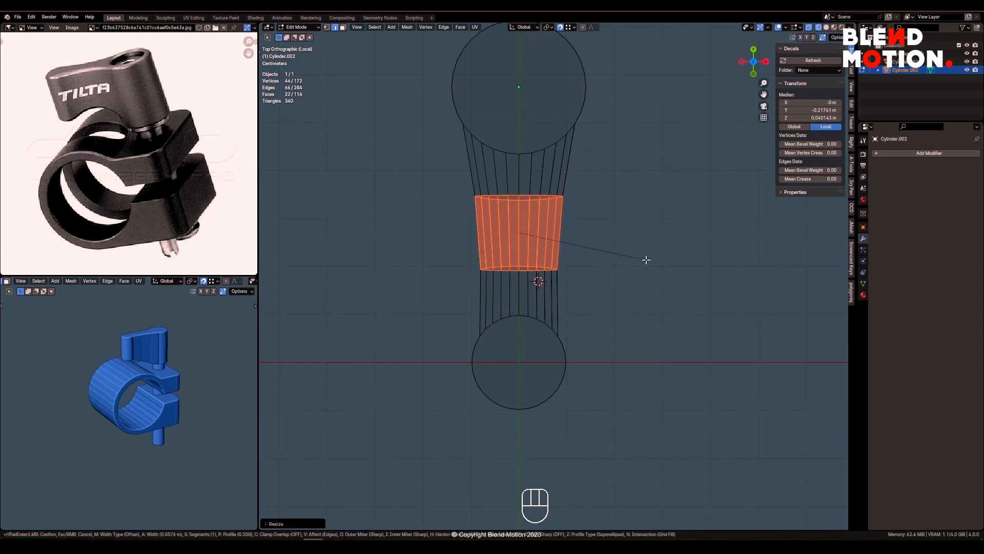
{"action": "left_click", "coordinate": [661, 256]}
{"action": "key", "text": "alt+a"}
{"action": "key", "text": "1"}
{"action": "left_click", "coordinate": [527, 283], "text": "alt+shift"}
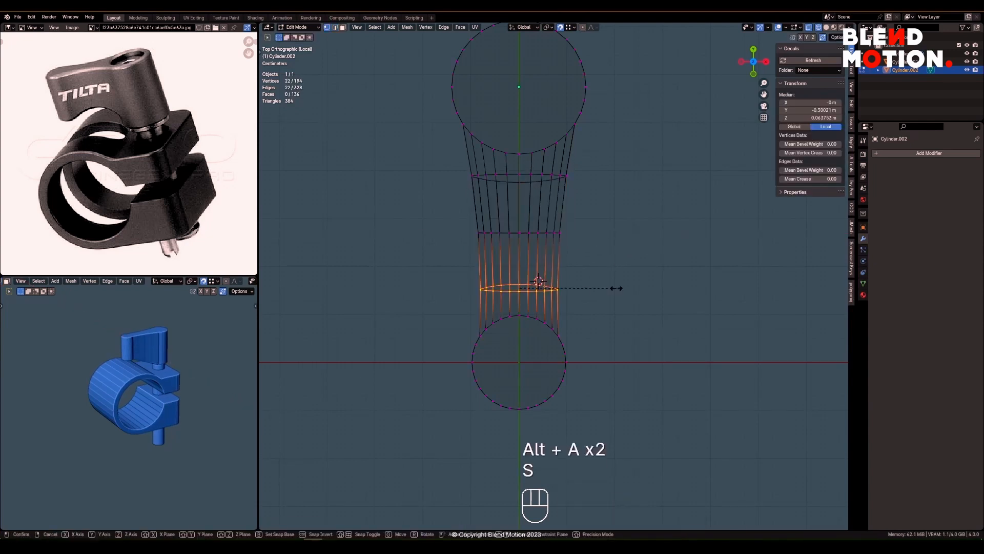
{"action": "left_click", "coordinate": [601, 285]}
Narrow the arm's middle loop and the loop nearest the larger cylinder along X to give the arm a smooth waist.
{"action": "key", "text": "alt+a"}
{"action": "left_click", "coordinate": [534, 256], "text": "alt+shift"}
{"action": "key", "text": "s"}
{"action": "key", "text": "x"}
{"action": "left_click", "coordinate": [589, 252]}
{"action": "key", "text": "alt+a"}
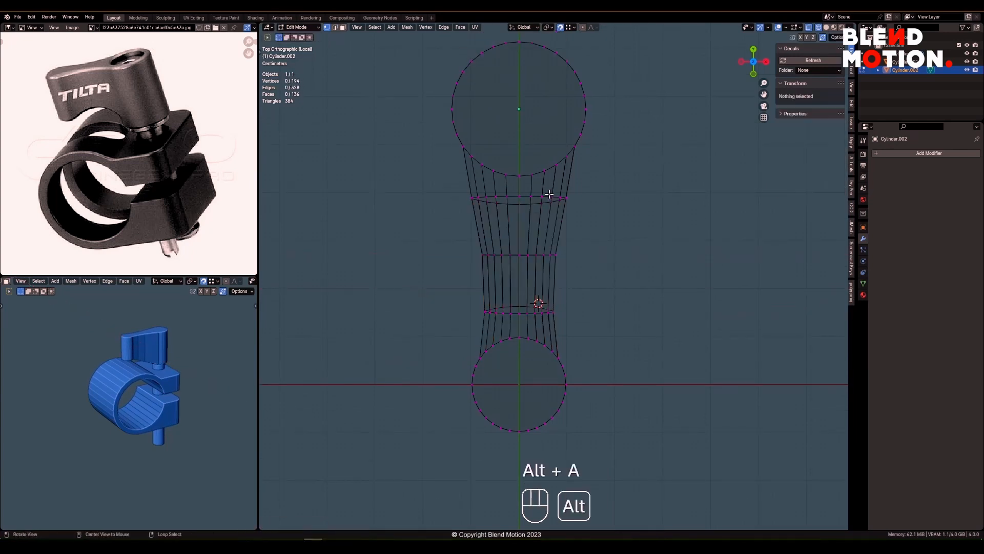
{"action": "left_click", "coordinate": [549, 195], "text": "alt+shift"}
{"action": "key", "text": "s"}
{"action": "key", "text": "x"}
{"action": "left_click", "coordinate": [597, 224]}
Raise the lower vertices of the arm's middle loop along Z from the side view.
{"action": "middle_click_drag", "start_coordinate": [589, 246], "coordinate": [477, 213]}
{"action": "key", "text": "grave"}
{"action": "left_click", "coordinate": [530, 215]}
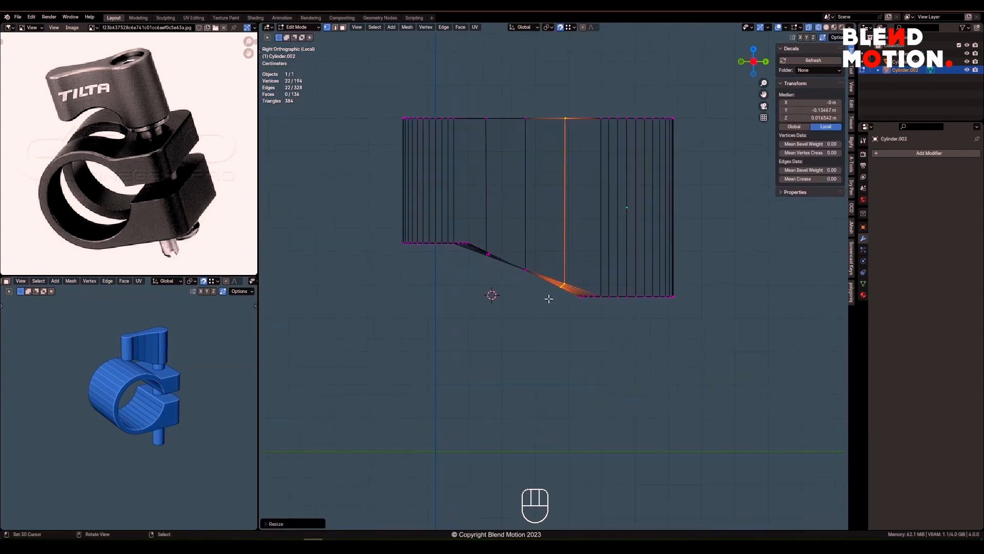
{"action": "key", "text": "alt+a"}
{"action": "left_click", "coordinate": [524, 266], "text": "alt+shift"}
{"action": "key", "text": "Escape"}
{"action": "scroll", "coordinate": [558, 282], "scroll_direction": "up", "scroll_amount": 1}
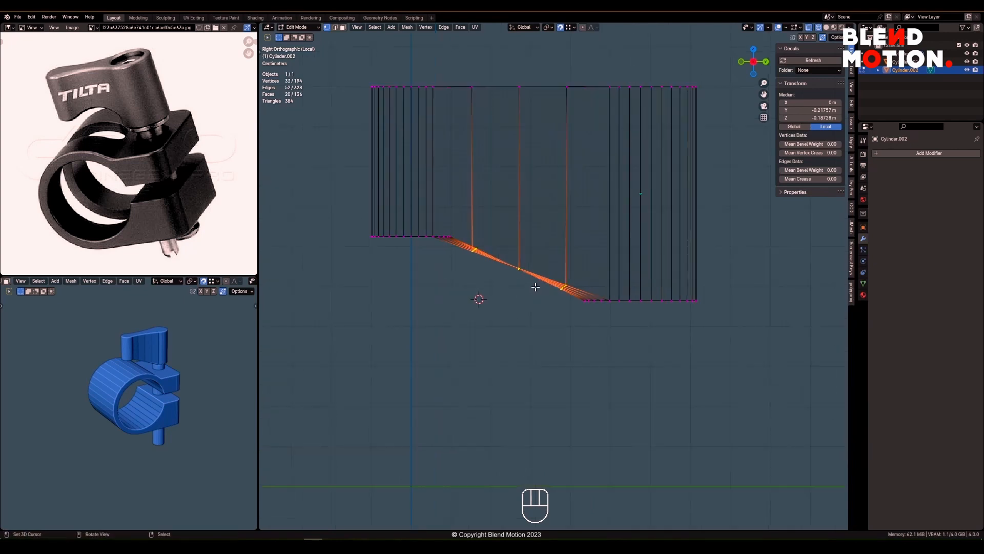
{"action": "middle_click_drag", "start_coordinate": [539, 277], "coordinate": [536, 288], "text": "shift"}
{"action": "key", "text": "alt+a"}
{"action": "key", "text": "c"}
{"action": "left_click", "coordinate": [516, 262]}
{"action": "key", "text": "g"}
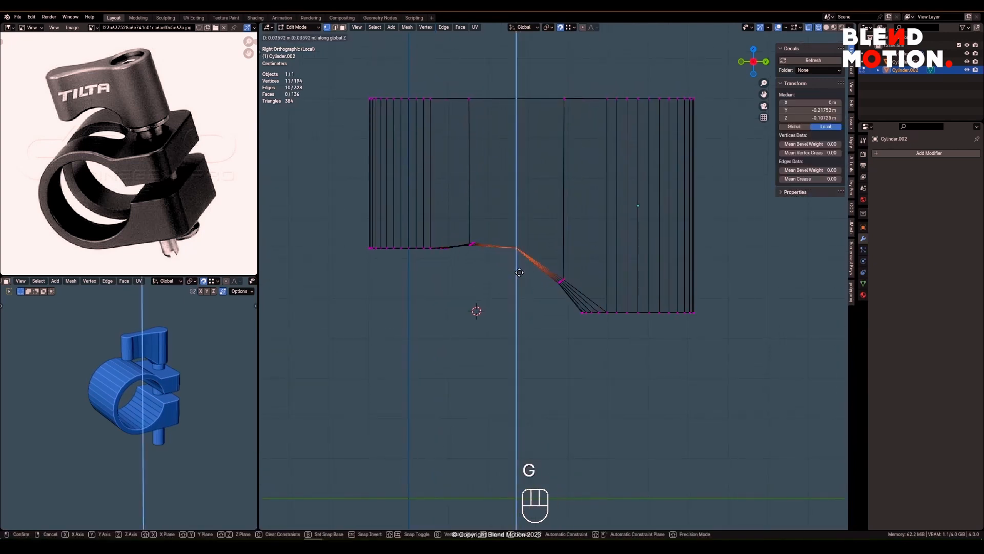
{"action": "left_click", "coordinate": [518, 264]}
Adjust the lower vertices of the arm's outer loops in height to shape an arched underside, and return to solid shading.
{"action": "key", "text": "alt+a"}
{"action": "key", "text": "g"}
{"action": "scroll", "coordinate": [527, 276], "scroll_direction": "up", "scroll_amount": 1}
{"action": "key", "text": "alt+a"}
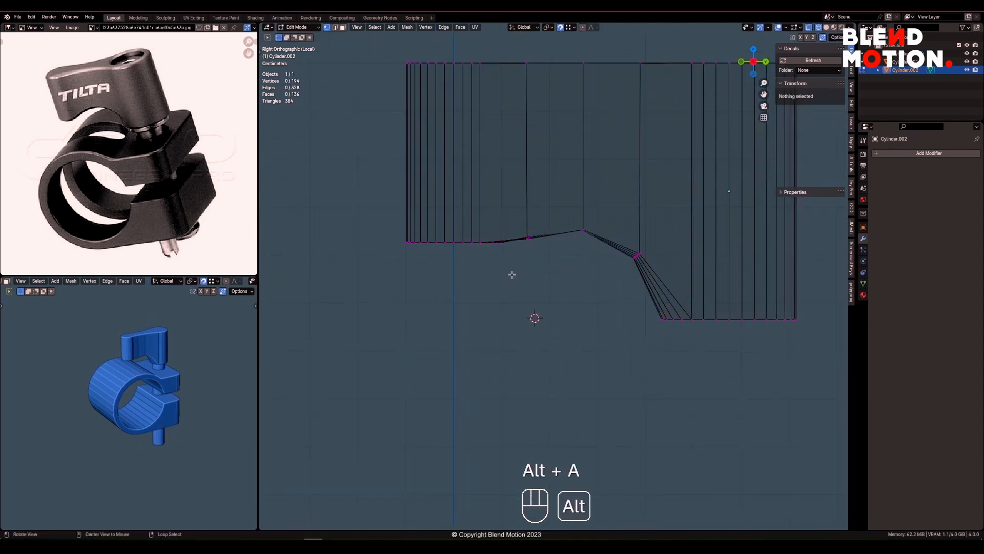
{"action": "left_click_drag", "start_coordinate": [486, 256], "coordinate": [487, 257]}
{"action": "key", "text": "g"}
{"action": "left_click", "coordinate": [535, 273]}
{"action": "key", "text": "alt+a"}
{"action": "key", "text": "z"}
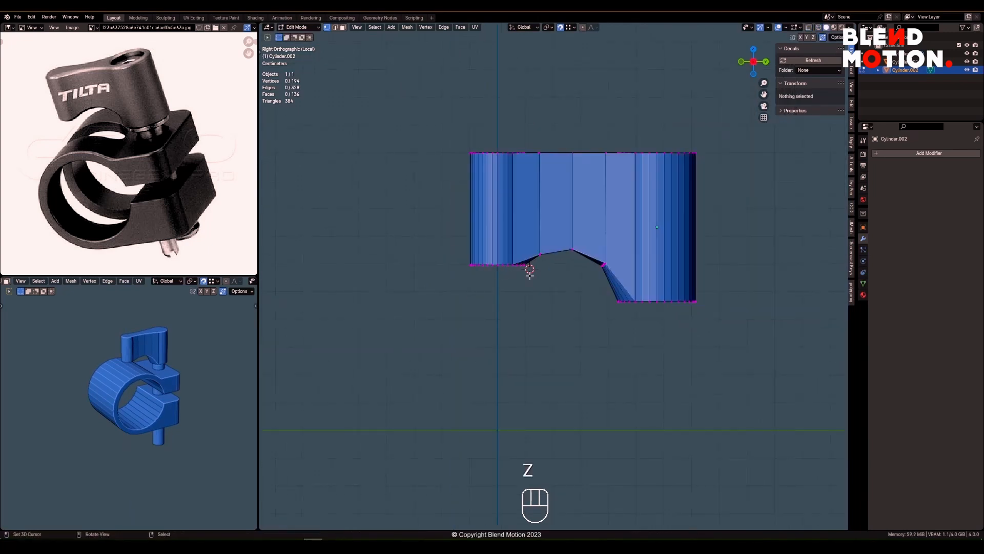
Inset the top and bottom cap faces of both handle cylinders.
{"action": "middle_click_drag", "start_coordinate": [533, 271], "coordinate": [505, 233]}
{"action": "key", "text": "3"}
{"action": "right_click", "coordinate": [494, 250]}
{"action": "right_click", "coordinate": [676, 326], "text": "shift"}
{"action": "right_click", "coordinate": [684, 125], "text": "shift"}
{"action": "right_click", "coordinate": [506, 146], "text": "shift"}
{"action": "middle_click_drag", "start_coordinate": [590, 169], "coordinate": [597, 194]}
{"action": "middle_click_drag", "start_coordinate": [647, 186], "coordinate": [608, 235], "text": "shift"}
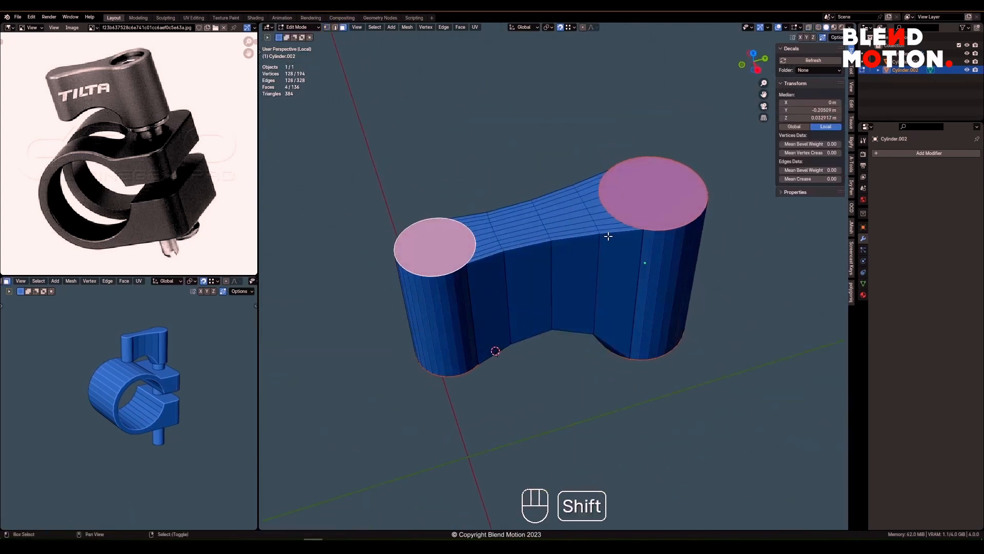
{"action": "scroll", "coordinate": [599, 248], "scroll_direction": "up", "scroll_amount": 1}
{"action": "key", "text": "i"}
{"action": "left_click", "coordinate": [732, 259]}
{"action": "key", "text": "alt+a"}
{"action": "middle_click_drag", "start_coordinate": [551, 285], "coordinate": [625, 286], "text": "shift"}
{"action": "scroll", "coordinate": [549, 285], "scroll_direction": "up", "scroll_amount": 2}
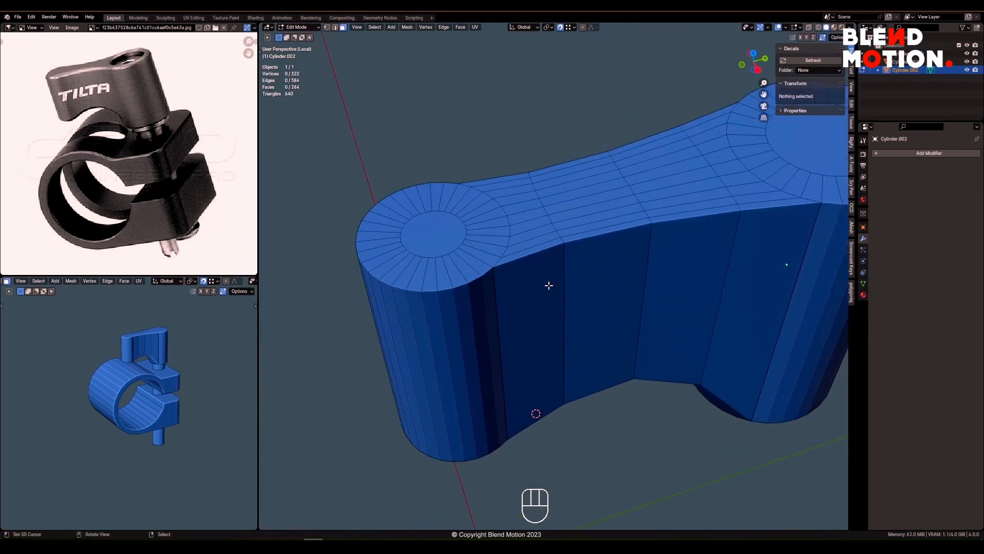
Dissolve the surplus lengthwise edge loops where the smaller handle cylinder's top meets the arm.
{"action": "key", "text": "2"}
{"action": "key", "text": "alt+a"}
{"action": "right_click", "coordinate": [492, 238], "text": "alt+shift"}
{"action": "right_click", "coordinate": [494, 223], "text": "alt+shift"}
{"action": "middle_click_drag", "start_coordinate": [494, 223], "coordinate": [591, 246]}
{"action": "scroll", "coordinate": [553, 290], "scroll_direction": "up", "scroll_amount": 1}
{"action": "key", "text": "alt+a"}
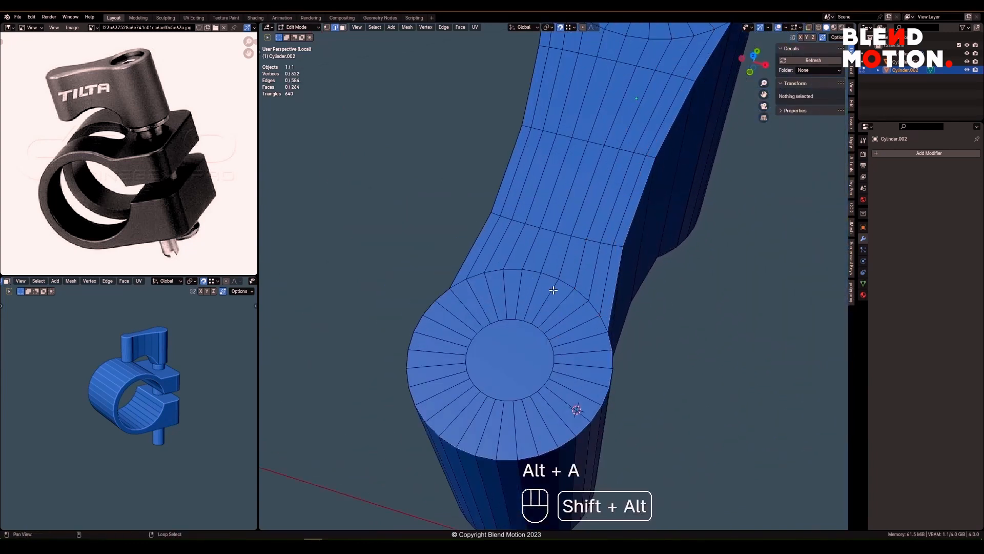
{"action": "right_click", "coordinate": [582, 309], "text": "alt+shift"}
{"action": "scroll", "coordinate": [582, 308], "scroll_direction": "down", "scroll_amount": 1}
{"action": "middle_click_drag", "start_coordinate": [583, 322], "coordinate": [585, 287], "text": "shift"}
{"action": "middle_click_drag", "start_coordinate": [641, 302], "coordinate": [606, 270]}
{"action": "scroll", "coordinate": [606, 270], "scroll_direction": "down", "scroll_amount": 2}
{"action": "key", "text": "x"}
{"action": "left_click", "coordinate": [607, 270]}
{"action": "scroll", "coordinate": [569, 290], "scroll_direction": "up", "scroll_amount": 1}
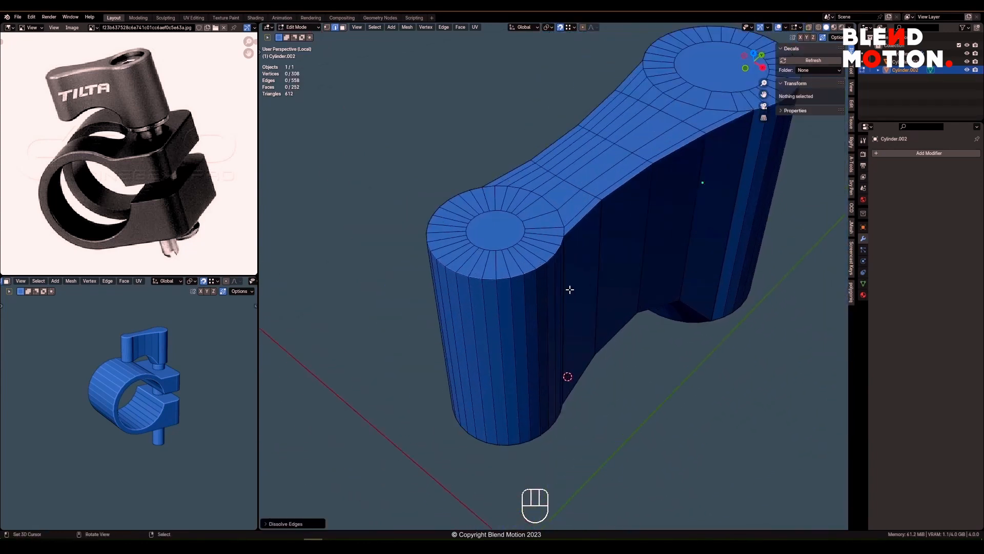
Connect opposite vertices across the inner cap faces of the smaller cylinder, at both top and bottom, along the centre line.
{"action": "key", "text": "j"}
{"action": "middle_click_drag", "start_coordinate": [537, 292], "coordinate": [562, 200]}
{"action": "middle_click_drag", "start_coordinate": [551, 354], "coordinate": [571, 289], "text": "shift"}
{"action": "middle_click_drag", "start_coordinate": [571, 290], "coordinate": [601, 270]}
{"action": "right_click", "coordinate": [501, 290]}
{"action": "middle_click_drag", "start_coordinate": [525, 266], "coordinate": [554, 278]}
{"action": "scroll", "coordinate": [543, 303], "scroll_direction": "up", "scroll_amount": 5}
Dissolve further surplus lengthwise edge loops at the smaller cylinder's bottom rim beside the arm.
{"action": "key", "text": "2"}
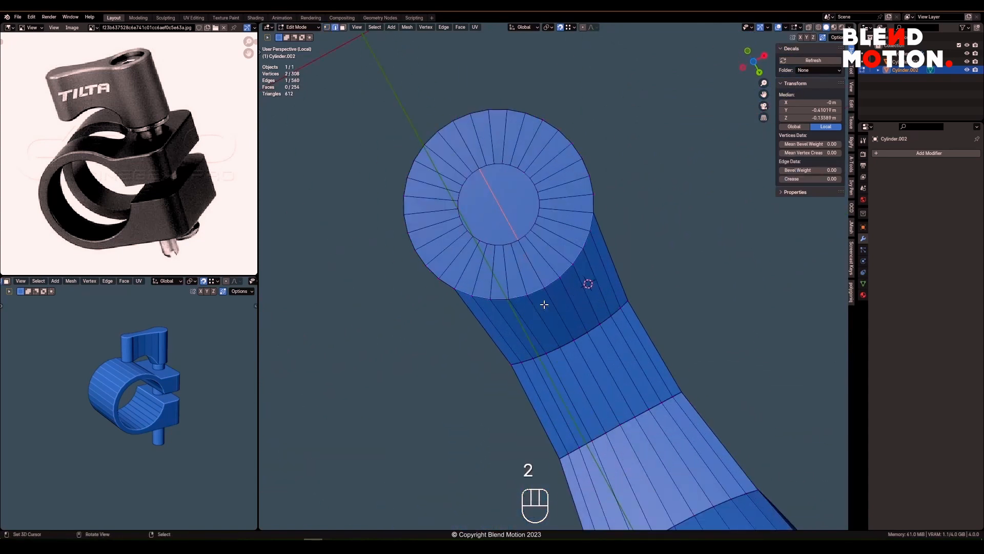
{"action": "key", "text": "alt+a"}
{"action": "right_click", "coordinate": [522, 278], "text": "alt+shift"}
{"action": "right_click", "coordinate": [494, 280], "text": "alt+shift"}
{"action": "key", "text": "x"}
{"action": "left_click", "coordinate": [560, 326]}
Connect opposite vertices across the inner bottom cap face of the larger cylinder along the centre line.
{"action": "middle_click_drag", "start_coordinate": [560, 325], "coordinate": [575, 395]}
{"action": "scroll", "coordinate": [524, 280], "scroll_direction": "up", "scroll_amount": 2}
{"action": "key", "text": "1"}
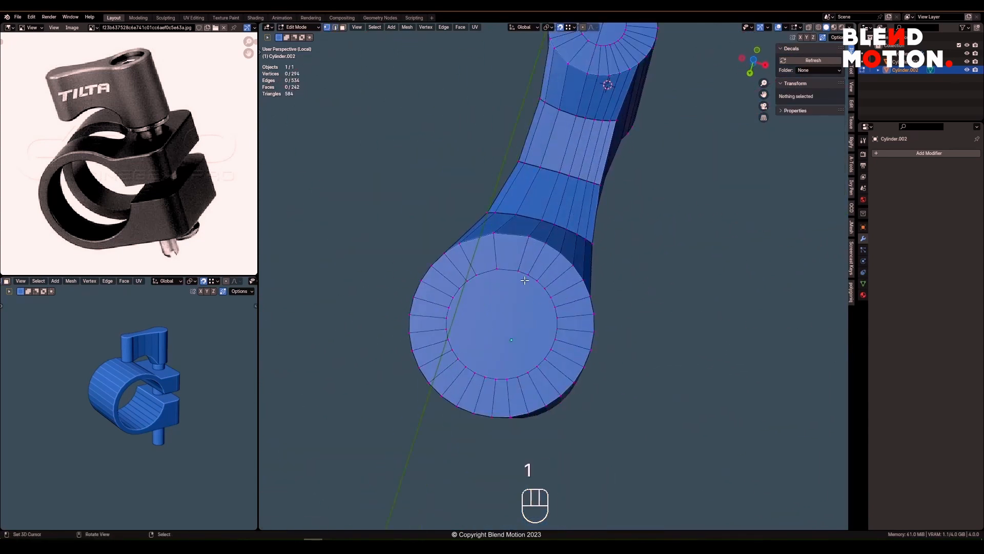
{"action": "right_click", "coordinate": [483, 373], "text": "shift"}
{"action": "middle_click_drag", "start_coordinate": [483, 373], "coordinate": [487, 374], "text": "alt"}
{"action": "key", "text": "j"}
Dissolve alternate vertical edge loops around one side of the larger cylinder.
{"action": "key", "text": "2"}
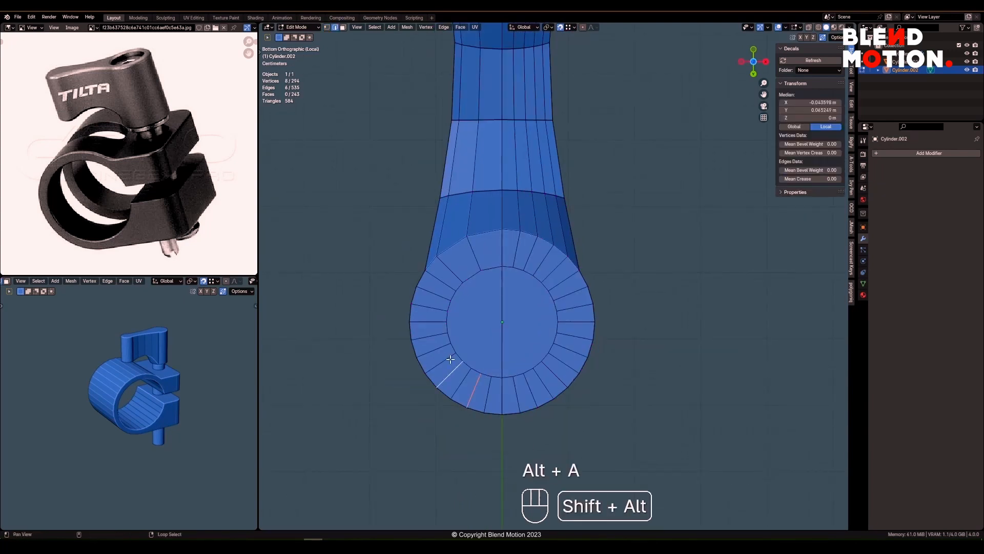
{"action": "right_click", "coordinate": [438, 336], "text": "alt+shift"}
{"action": "key", "text": "x"}
{"action": "left_click", "coordinate": [530, 326]}
Connect opposite vertices across the larger cylinder's inner top cap face along the centre line.
{"action": "middle_click_drag", "start_coordinate": [533, 327], "coordinate": [590, 374]}
{"action": "key", "text": "1"}
{"action": "right_click", "coordinate": [526, 267]}
{"action": "middle_click_drag", "start_coordinate": [527, 267], "coordinate": [588, 285]}
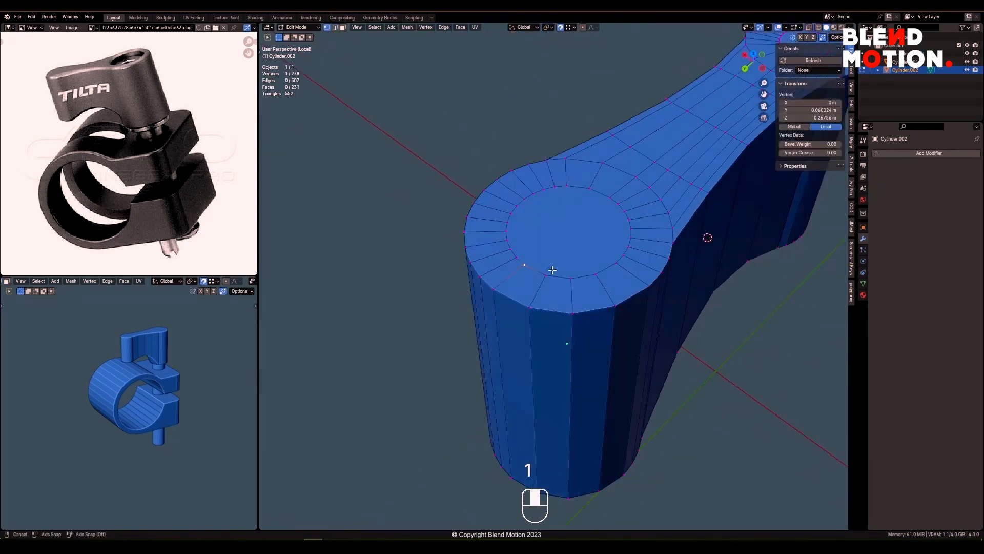
{"action": "right_click", "coordinate": [561, 163], "text": "shift"}
Split the handle along its lengthwise centre loop and delete the denser half of the mesh.
{"action": "right_click", "coordinate": [541, 213], "text": "alt+shift"}
{"action": "scroll", "coordinate": [598, 238], "scroll_direction": "down", "scroll_amount": 2}
{"action": "middle_click_drag", "start_coordinate": [598, 237], "coordinate": [607, 307], "text": "shift"}
{"action": "middle_click_drag", "start_coordinate": [682, 349], "coordinate": [659, 332]}
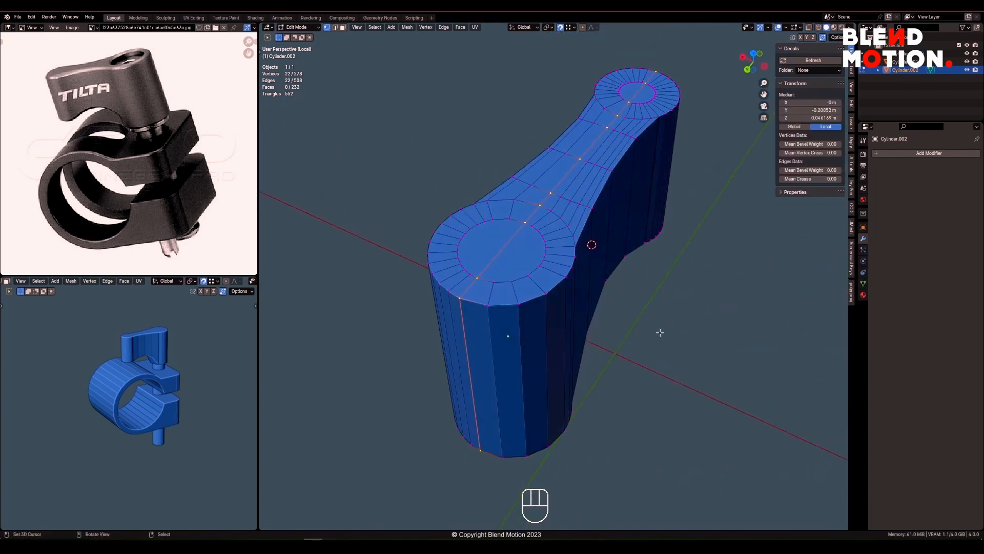
{"action": "key", "text": "v"}
{"action": "right_click", "coordinate": [658, 331]}
{"action": "key", "text": "alt+a"}
{"action": "key", "text": "l"}
{"action": "key", "text": "x"}
{"action": "left_click", "coordinate": [518, 305]}
Dissolve surplus edge loops on the remaining half where the larger cylinder meets the arm.
{"action": "middle_click_drag", "start_coordinate": [513, 304], "coordinate": [520, 336]}
{"action": "scroll", "coordinate": [602, 301], "scroll_direction": "up", "scroll_amount": 4}
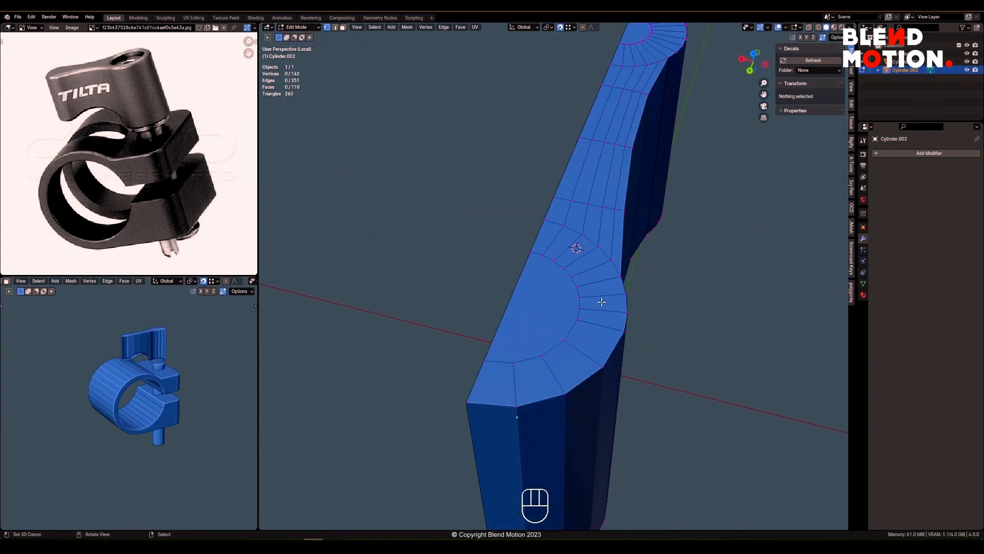
{"action": "key", "text": "2"}
{"action": "right_click", "coordinate": [557, 272], "text": "alt+shift"}
{"action": "right_click", "coordinate": [595, 297], "text": "alt+shift"}
{"action": "scroll", "coordinate": [598, 299], "scroll_direction": "down", "scroll_amount": 4}
{"action": "key", "text": "x"}
{"action": "left_click", "coordinate": [610, 299]}
Dissolve three alternate vertical edge loops around the smaller cylinder's half.
{"action": "middle_click_drag", "start_coordinate": [659, 301], "coordinate": [477, 307]}
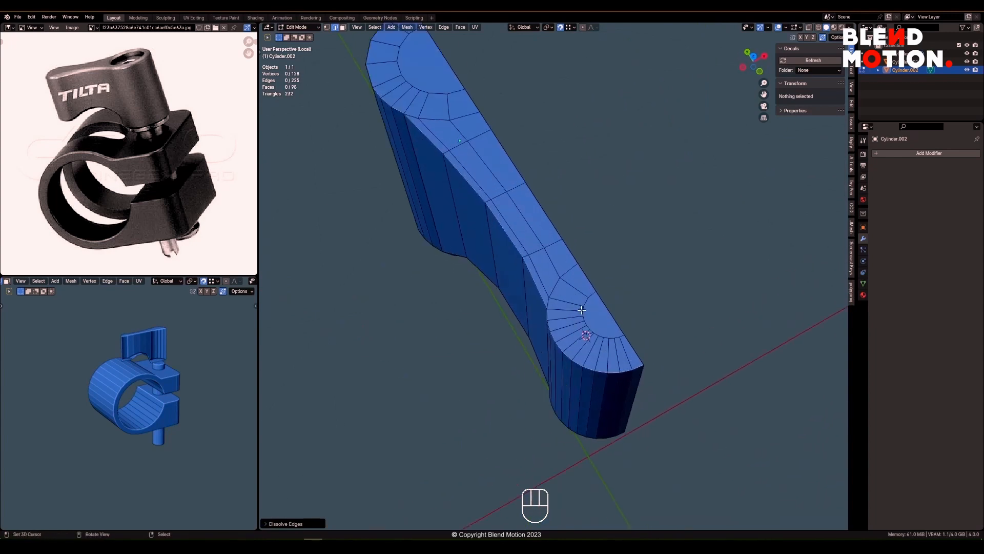
{"action": "key", "text": "alt+a"}
{"action": "right_click", "coordinate": [649, 354], "text": "alt+shift"}
{"action": "right_click", "coordinate": [622, 350], "text": "alt+shift"}
{"action": "right_click", "coordinate": [596, 342], "text": "alt+shift"}
{"action": "key", "text": "x"}
{"action": "left_click", "coordinate": [553, 298]}
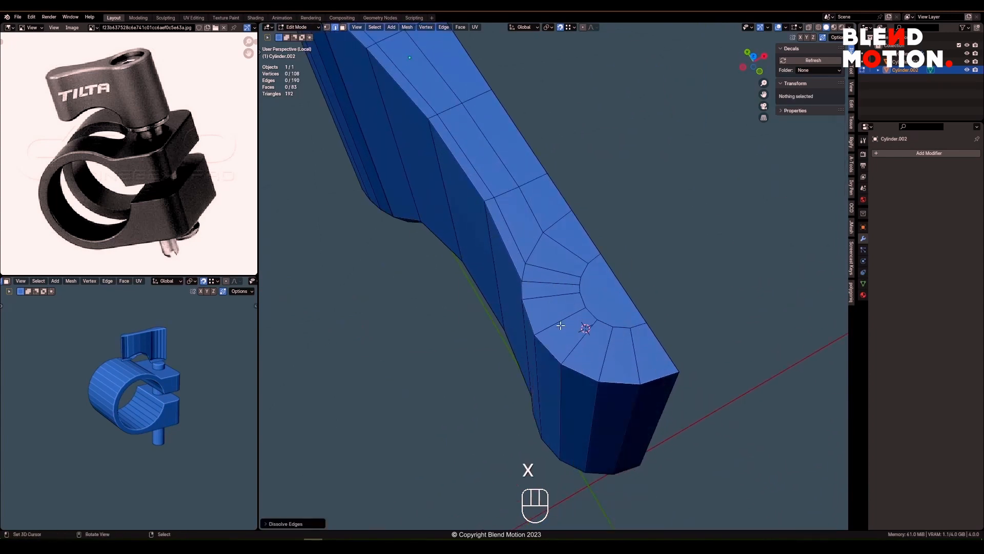
Merge the crowded top rim vertices where the arm joins the two cylinders by moving them onto their neighbours.
{"action": "middle_click_drag", "start_coordinate": [553, 298], "coordinate": [696, 380], "text": "shift"}
{"action": "scroll", "coordinate": [563, 310], "scroll_direction": "up", "scroll_amount": 2}
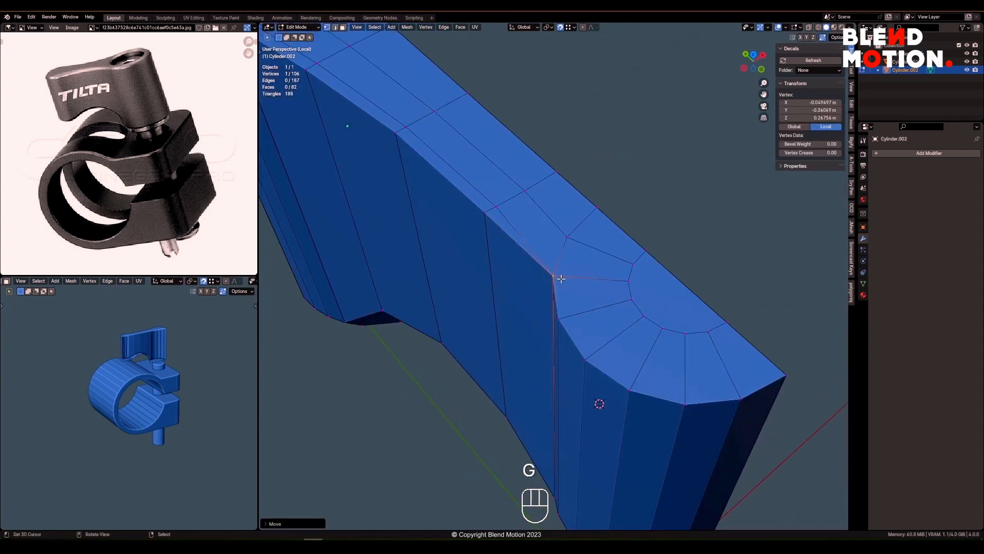
{"action": "scroll", "coordinate": [561, 278], "scroll_direction": "down", "scroll_amount": 3}
{"action": "right_click", "coordinate": [614, 295]}
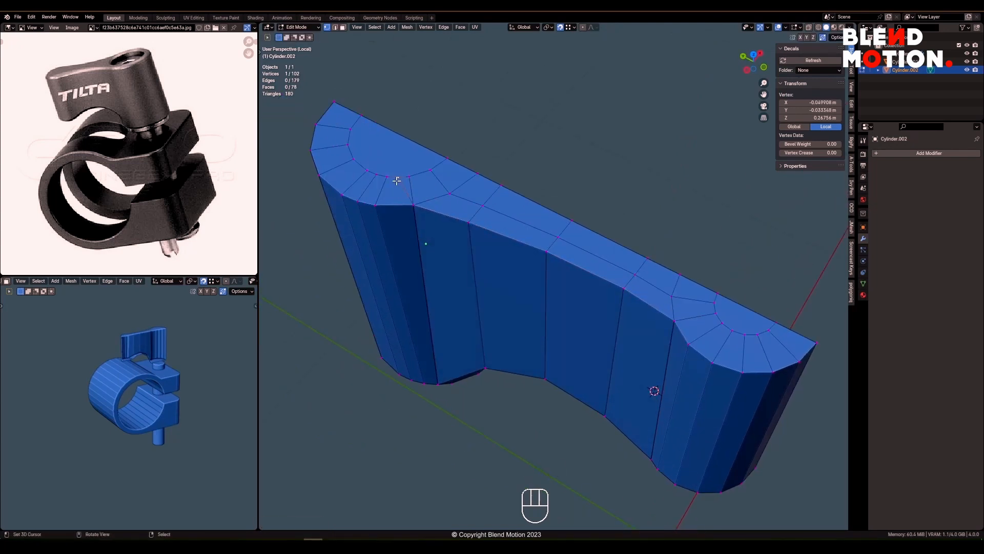
Dissolve one more vertical edge loop on the larger cylinder near the arm.
{"action": "key", "text": "2"}
{"action": "key", "text": "alt+a"}
{"action": "right_click", "coordinate": [369, 185], "text": "alt+shift"}
{"action": "key", "text": "x"}
{"action": "left_click", "coordinate": [371, 187]}
Merge the surplus bottom rim and inner cap vertices of both cylinders by snapping them onto neighbouring vertices.
{"action": "middle_click_drag", "start_coordinate": [379, 205], "coordinate": [508, 272]}
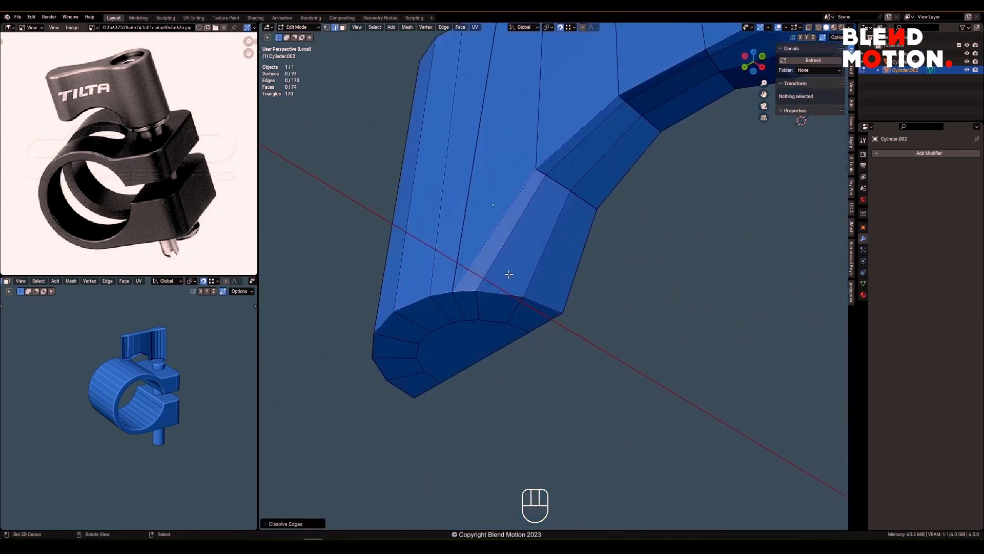
{"action": "key", "text": "1"}
{"action": "right_click", "coordinate": [431, 298]}
{"action": "left_click", "coordinate": [458, 303]}
{"action": "right_click", "coordinate": [444, 336]}
{"action": "key", "text": "g"}
{"action": "left_click", "coordinate": [549, 152]}
{"action": "scroll", "coordinate": [552, 154], "scroll_direction": "down", "scroll_amount": 3}
{"action": "middle_click_drag", "start_coordinate": [559, 154], "coordinate": [483, 269], "text": "shift"}
{"action": "scroll", "coordinate": [483, 269], "scroll_direction": "up", "scroll_amount": 1}
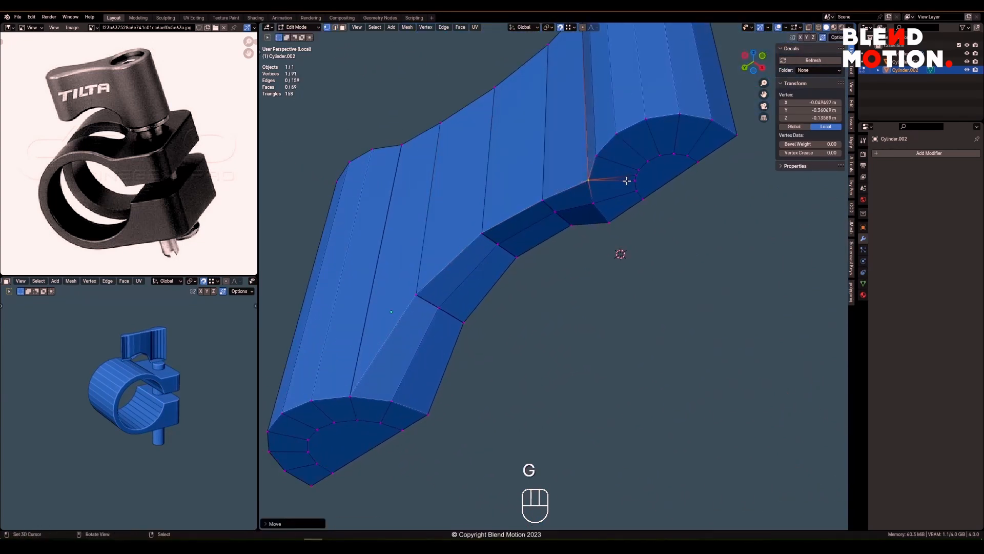
{"action": "middle_click_drag", "start_coordinate": [631, 183], "coordinate": [595, 333]}
Add a Mirror modifier on the X axis to the half handle.
{"action": "key", "text": "space"}
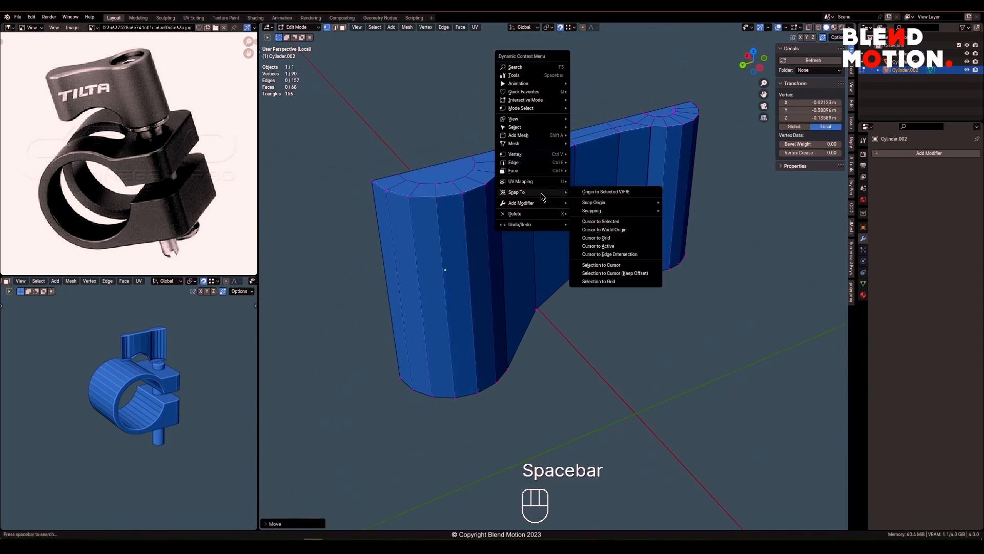
{"action": "mouse_move", "coordinate": [542, 203]}
{"action": "left_click", "coordinate": [652, 285]}
Dissolve the inner ring on the smaller cylinder's bottom cap and connect opposite rim vertices into a grid.
{"action": "mouse_move", "coordinate": [652, 285]}
{"action": "middle_mouse_down"}
{"action": "mouse_move", "coordinate": [677, 279]}
{"action": "mouse_move", "coordinate": [658, 279]}
{"action": "middle_mouse_up"}
{"action": "middle_click_drag", "start_coordinate": [658, 279], "coordinate": [562, 266], "text": "shift"}
{"action": "scroll", "coordinate": [563, 280], "scroll_direction": "up", "scroll_amount": 4}
{"action": "scroll", "coordinate": [562, 266], "scroll_direction": "up", "scroll_amount": 2}
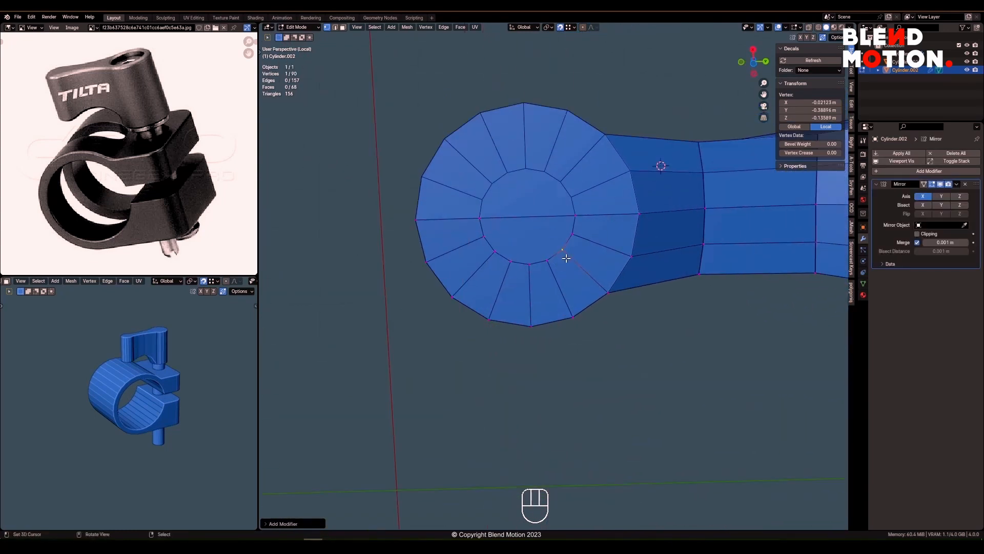
{"action": "key", "text": "x"}
{"action": "left_click", "coordinate": [479, 224]}
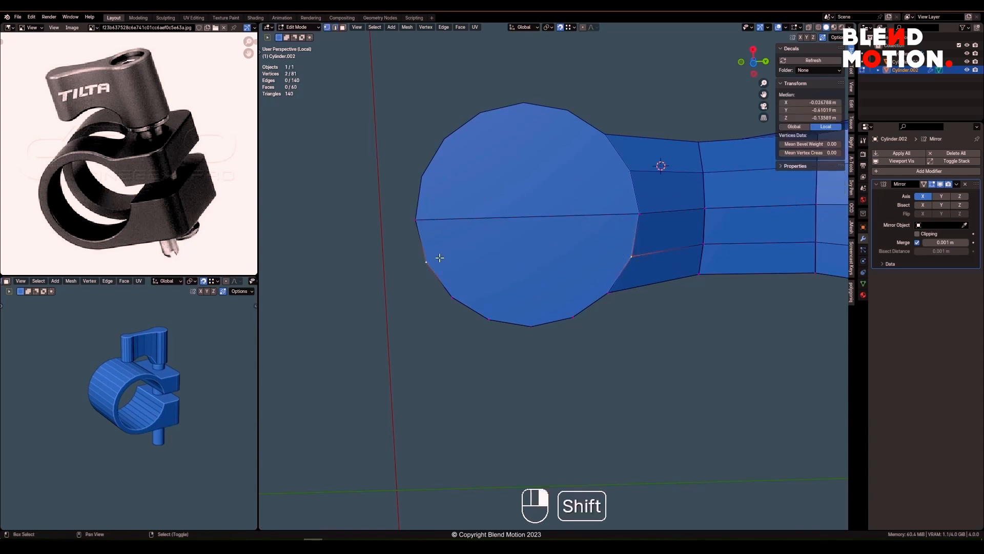
{"action": "middle_click_drag", "start_coordinate": [491, 293], "coordinate": [519, 285]}
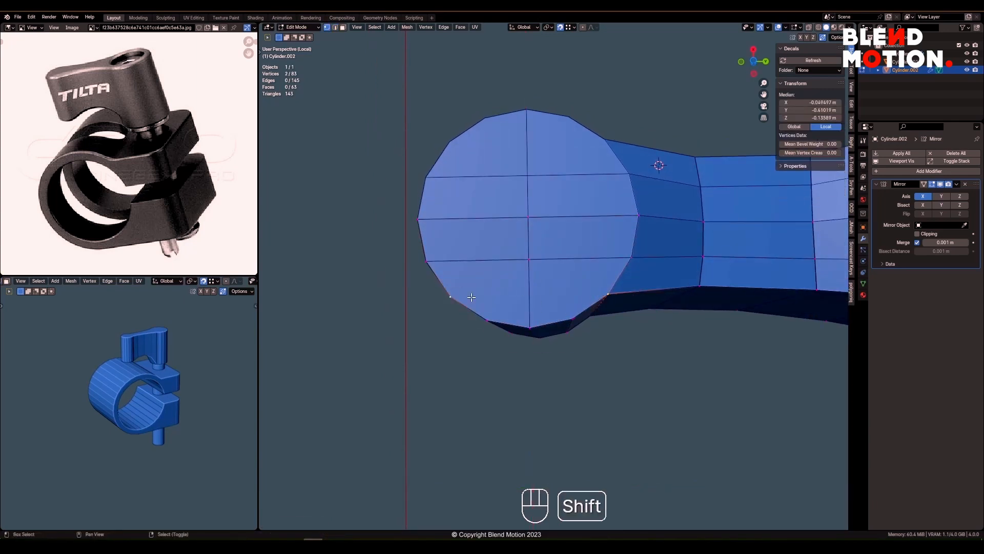
{"action": "key", "text": "j"}
Dissolve the inner ring on the smaller cylinder's top cap and rebuild the cap with connected rim vertices and a knife cut.
{"action": "middle_click_drag", "start_coordinate": [574, 185], "coordinate": [609, 277]}
{"action": "key", "text": "KP_7"}
{"action": "scroll", "coordinate": [605, 271], "scroll_direction": "up", "scroll_amount": 1}
{"action": "key", "text": "2"}
{"action": "left_click", "coordinate": [585, 244]}
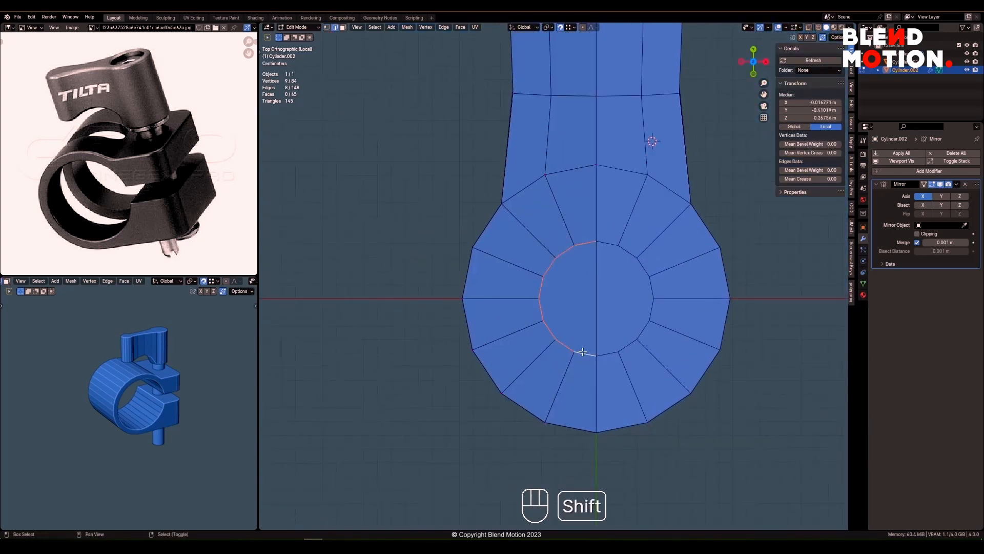
{"action": "key", "text": "x"}
{"action": "left_click", "coordinate": [559, 202]}
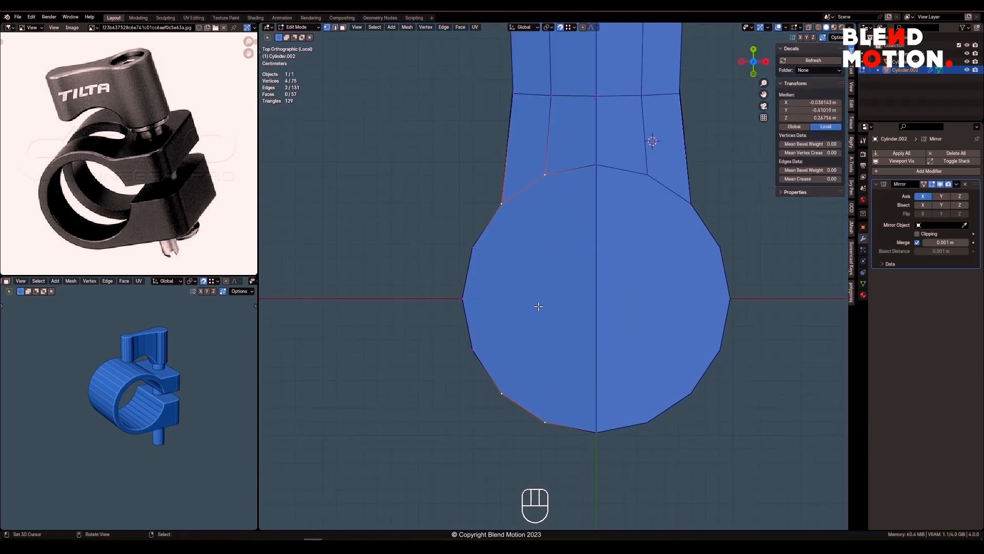
{"action": "key", "text": "j"}
{"action": "key", "text": "k"}
{"action": "key", "text": "Return"}
Straighten the arm-facing bottom rim edge of the smaller cylinder by scaling its vertices flat along Y.
{"action": "scroll", "coordinate": [595, 296], "scroll_direction": "down", "scroll_amount": 4}
{"action": "middle_click_drag", "start_coordinate": [596, 303], "coordinate": [538, 226]}
{"action": "key", "text": "KP_3"}
{"action": "key", "text": "shift+z"}
{"action": "scroll", "coordinate": [549, 304], "scroll_direction": "up", "scroll_amount": 2}
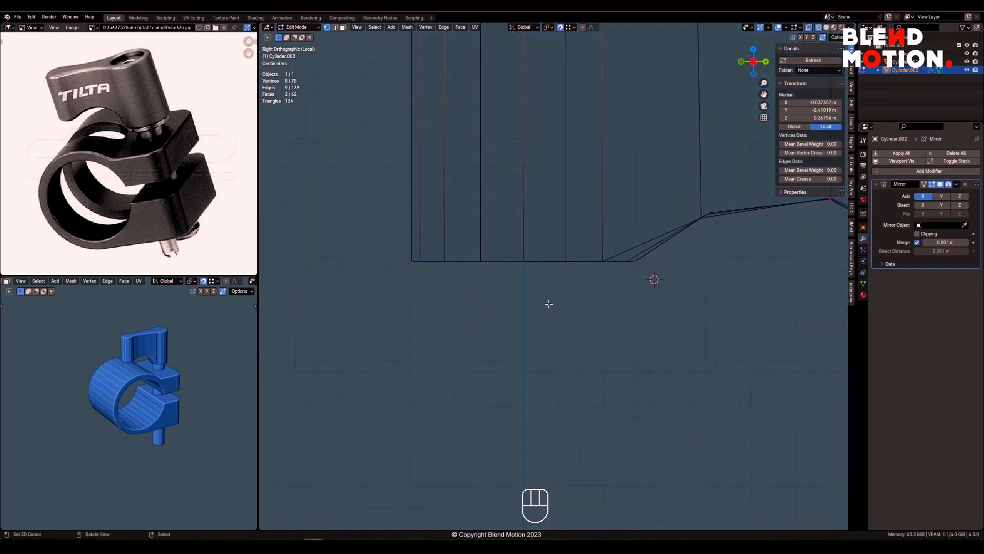
{"action": "key", "text": "alt+a"}
{"action": "key", "text": "c"}
{"action": "left_click", "coordinate": [636, 261]}
{"action": "scroll", "coordinate": [612, 283], "scroll_direction": "down", "scroll_amount": 2}
{"action": "key", "text": "z"}
{"action": "left_click", "coordinate": [633, 297]}
{"action": "middle_click_drag", "start_coordinate": [633, 297], "coordinate": [620, 271]}
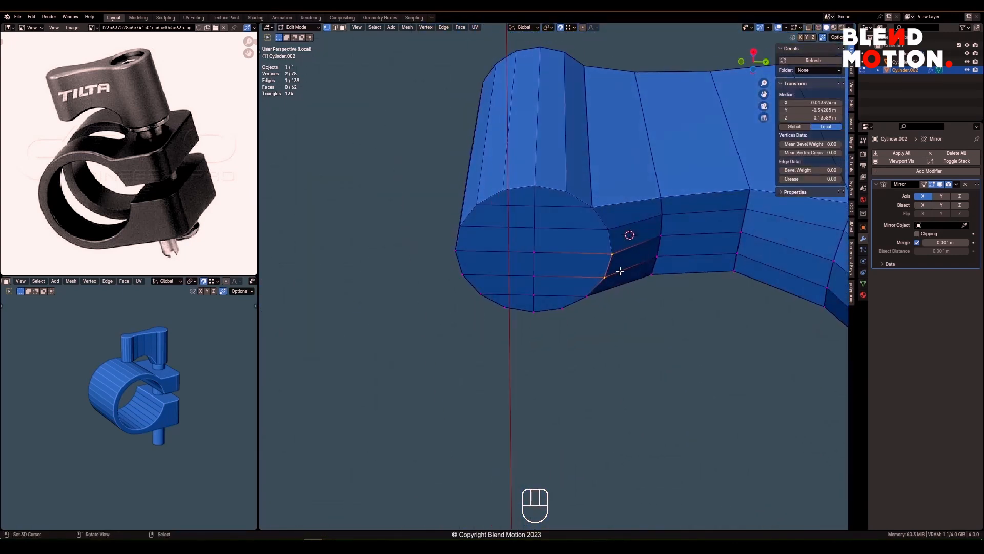
{"action": "scroll", "coordinate": [622, 279], "scroll_direction": "up", "scroll_amount": 1}
{"action": "key", "text": "y"}
{"action": "left_click", "coordinate": [642, 287]}
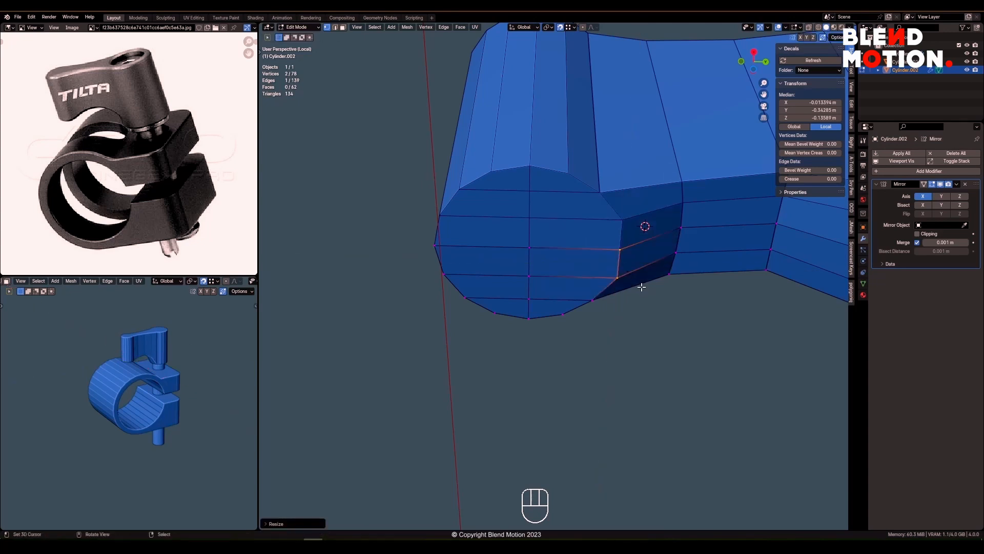
Move the straightened bottom rim edge along Y into line with the adjacent rim vertices.
{"action": "key", "text": "g"}
{"action": "key", "text": "y"}
{"action": "left_click", "coordinate": [593, 297]}
Cut two further edge rows across the smaller cylinder's bottom cap, one on each side of its middle cut.
{"action": "right_click", "coordinate": [591, 298]}
{"action": "middle_click_drag", "start_coordinate": [565, 294], "coordinate": [565, 313]}
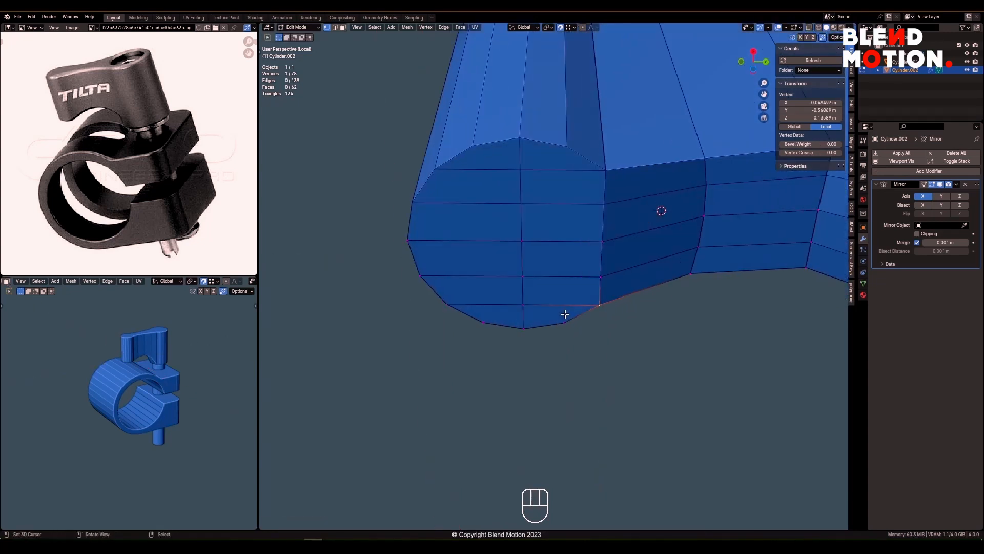
{"action": "left_click", "coordinate": [566, 241]}
{"action": "key", "text": "Return"}
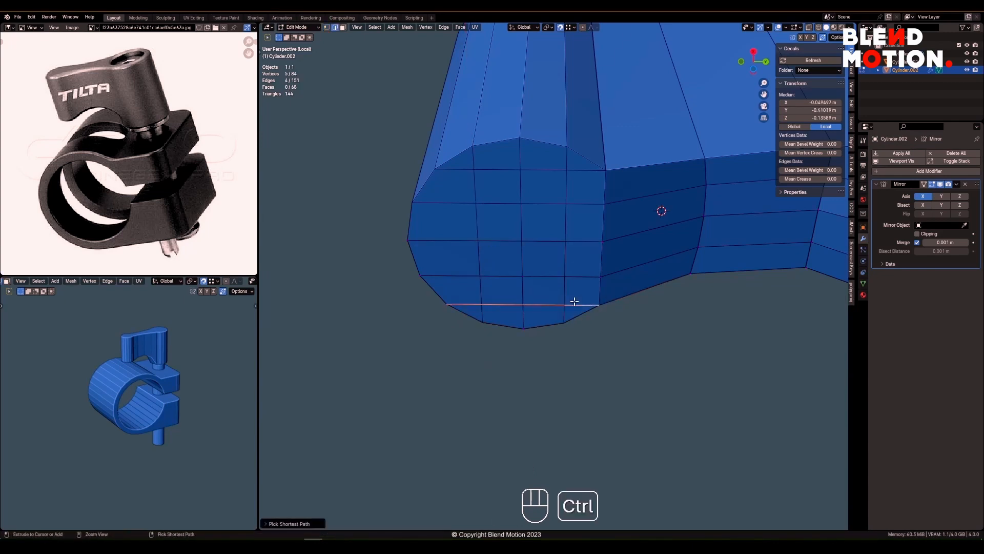
Dissolve the bottom cap's outermost cross edges and lower its interior vertices along Z from the side view.
{"action": "key", "text": "grave"}
{"action": "left_click", "coordinate": [612, 296]}
{"action": "key", "text": "alt+a"}
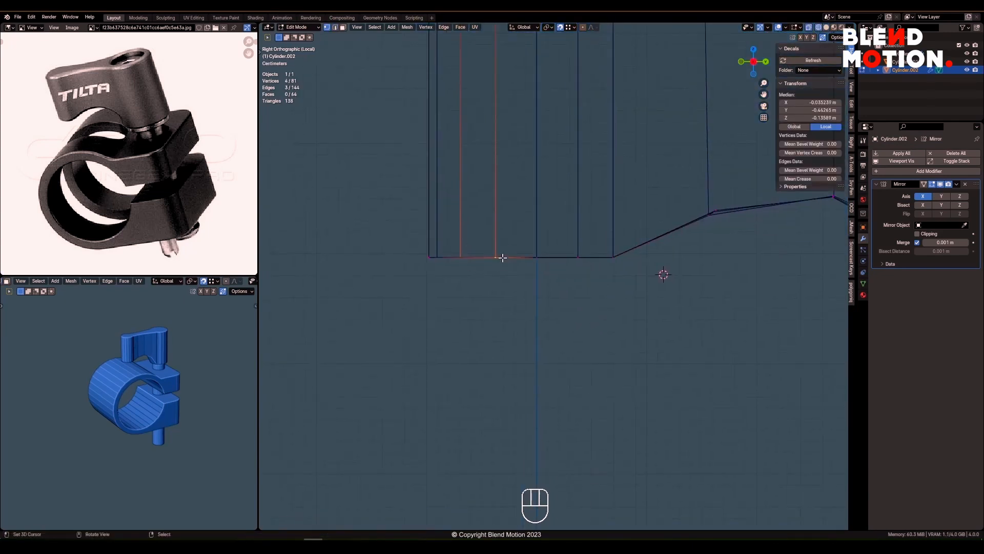
{"action": "left_click", "coordinate": [572, 257]}
{"action": "right_click", "coordinate": [571, 261]}
{"action": "right_click", "coordinate": [552, 296]}
{"action": "key", "text": "ctrl+z"}
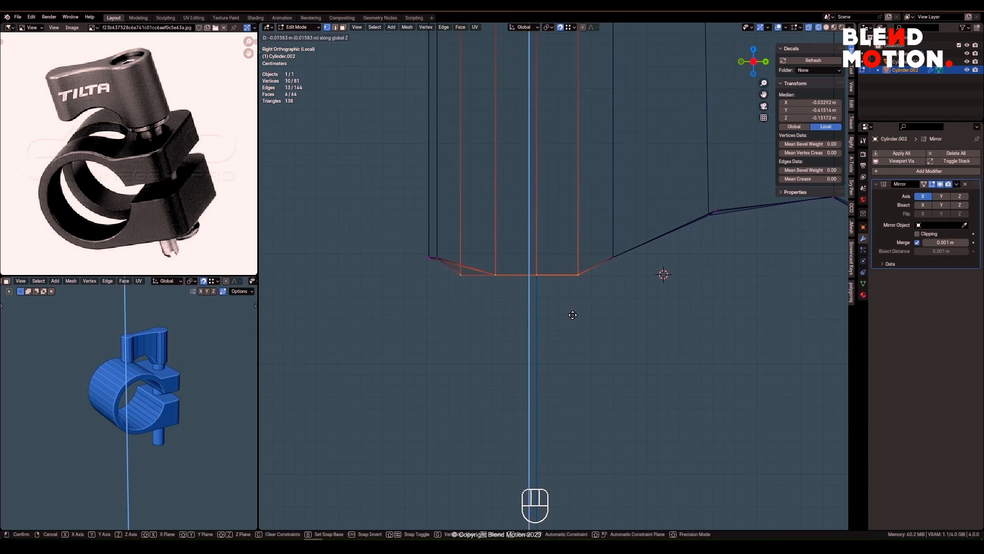
{"action": "left_click", "coordinate": [573, 309]}
Lower the central vertices of the smaller cylinder's bottom cap further along Z to round it.
{"action": "key", "text": "alt+a"}
{"action": "scroll", "coordinate": [554, 311], "scroll_direction": "up", "scroll_amount": 1}
{"action": "key", "text": "c"}
{"action": "left_click", "coordinate": [485, 274]}
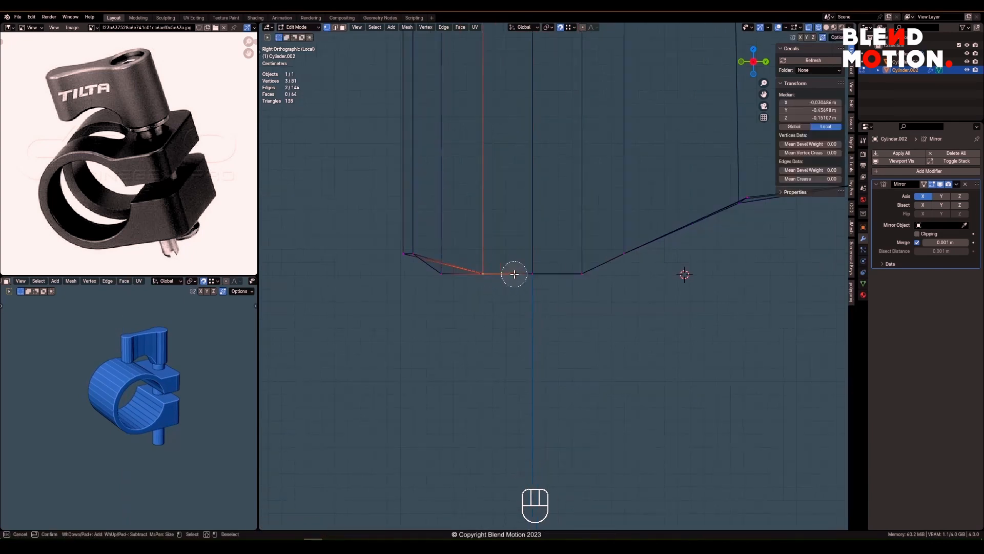
{"action": "left_click", "coordinate": [549, 294]}
{"action": "middle_click_drag", "start_coordinate": [549, 297], "coordinate": [577, 294]}
{"action": "key", "text": "grave"}
{"action": "middle_click_drag", "start_coordinate": [577, 259], "coordinate": [609, 279]}
{"action": "left_click", "coordinate": [498, 239]}
{"action": "scroll", "coordinate": [613, 272], "scroll_direction": "up", "scroll_amount": 2}
{"action": "key", "text": "g"}
{"action": "key", "text": "z"}
Extend the larger cylinder's bottom end with an extra band of faces and move the handle's underside vertices along Z.
{"action": "key", "text": "2"}
{"action": "middle_click_drag", "start_coordinate": [560, 302], "coordinate": [591, 320]}
{"action": "key", "text": "alt+z"}
{"action": "left_click_drag", "start_coordinate": [538, 287], "coordinate": [699, 346]}
{"action": "scroll", "coordinate": [624, 317], "scroll_direction": "up", "scroll_amount": 1}
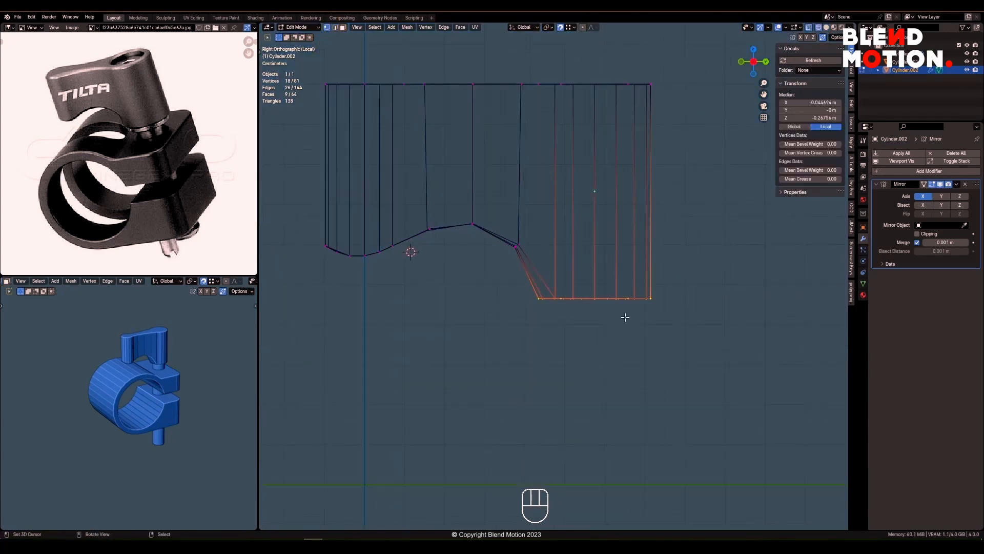
{"action": "scroll", "coordinate": [678, 346], "scroll_direction": "down", "scroll_amount": 1}
{"action": "left_click_drag", "start_coordinate": [330, 213], "coordinate": [703, 353]}
{"action": "left_click", "coordinate": [714, 379]}
{"action": "key", "text": "g"}
{"action": "key", "text": "z"}
{"action": "left_click", "coordinate": [711, 352]}
Bring back the full clamp assembly and move the handle's underside along Z to sit just above the rod.
{"action": "key", "text": "slash"}
{"action": "middle_click_drag", "start_coordinate": [626, 348], "coordinate": [652, 358], "text": "alt"}
{"action": "scroll", "coordinate": [661, 355], "scroll_direction": "up", "scroll_amount": 2}
{"action": "key", "text": "g"}
{"action": "key", "text": "z"}
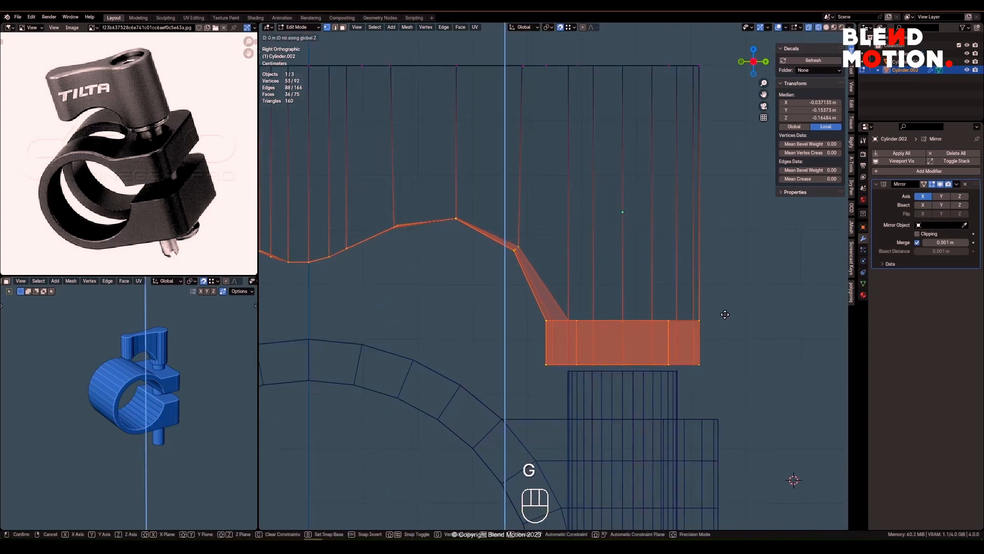
{"action": "left_click", "coordinate": [723, 318]}
Cut one centred edge row into the lever handle mesh.
{"action": "scroll", "coordinate": [641, 325], "scroll_direction": "down", "scroll_amount": 2}
{"action": "middle_click_drag", "start_coordinate": [571, 310], "coordinate": [620, 329], "text": "shift"}
{"action": "scroll", "coordinate": [620, 329], "scroll_direction": "down", "scroll_amount": 1}
{"action": "key", "text": "z"}
{"action": "middle_click_drag", "start_coordinate": [628, 251], "coordinate": [661, 301]}
{"action": "scroll", "coordinate": [661, 246], "scroll_direction": "up", "scroll_amount": 3}
{"action": "mouse_move", "coordinate": [658, 205]}
{"action": "middle_mouse_down", "text": "shift"}
{"action": "mouse_move", "coordinate": [610, 323]}
{"action": "mouse_move", "coordinate": [647, 218]}
{"action": "middle_mouse_up", "text": "shift"}
{"action": "scroll", "coordinate": [605, 324], "scroll_direction": "up", "scroll_amount": 4}
{"action": "key", "text": "ctrl+r"}
{"action": "double_click", "coordinate": [589, 323]}
Select the outer edge path around the lever handle's top rim and bevel it into a narrow rounded band.
{"action": "scroll", "coordinate": [572, 342], "scroll_direction": "down", "scroll_amount": 5}
{"action": "scroll", "coordinate": [573, 341], "scroll_direction": "up", "scroll_amount": 1}
{"action": "key", "text": "2"}
{"action": "key", "text": "alt+a"}
{"action": "right_click", "coordinate": [433, 260], "text": "alt+shift"}
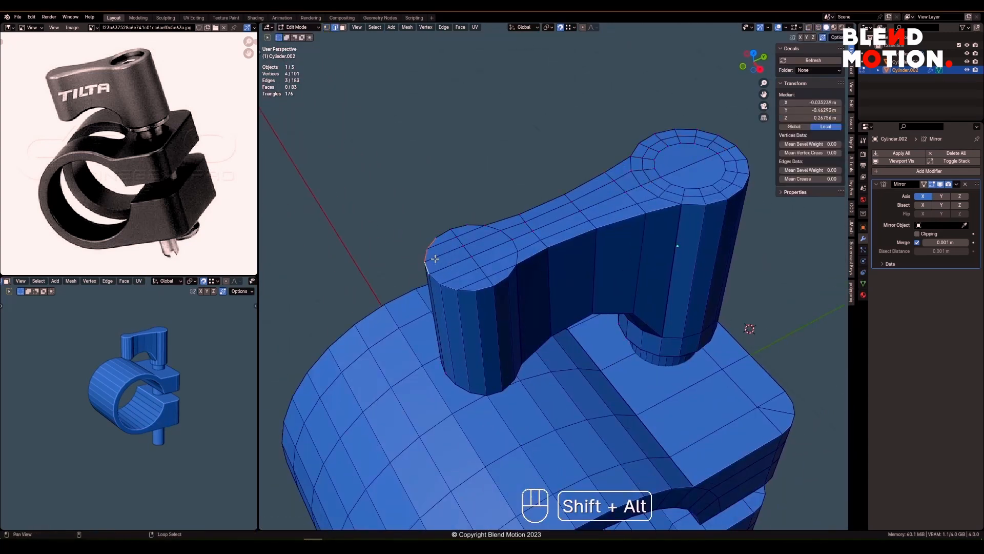
{"action": "scroll", "coordinate": [510, 220], "scroll_direction": "up", "scroll_amount": 2}
{"action": "key", "text": "ctrl+z"}
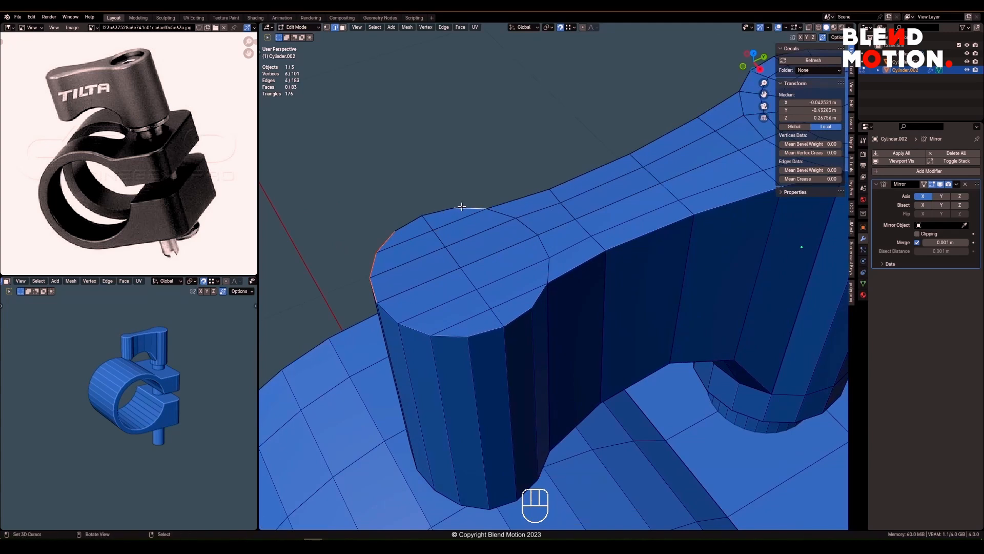
{"action": "key", "text": "ctrl+z"}
{"action": "right_click", "coordinate": [462, 206], "text": "ctrl"}
{"action": "scroll", "coordinate": [486, 207], "scroll_direction": "down", "scroll_amount": 2}
{"action": "middle_click_drag", "start_coordinate": [564, 197], "coordinate": [424, 296], "text": "shift"}
{"action": "scroll", "coordinate": [564, 220], "scroll_direction": "up", "scroll_amount": 2}
{"action": "middle_click_drag", "start_coordinate": [753, 174], "coordinate": [521, 232]}
{"action": "scroll", "coordinate": [575, 268], "scroll_direction": "up", "scroll_amount": 1}
{"action": "key", "text": "ctrl+b"}
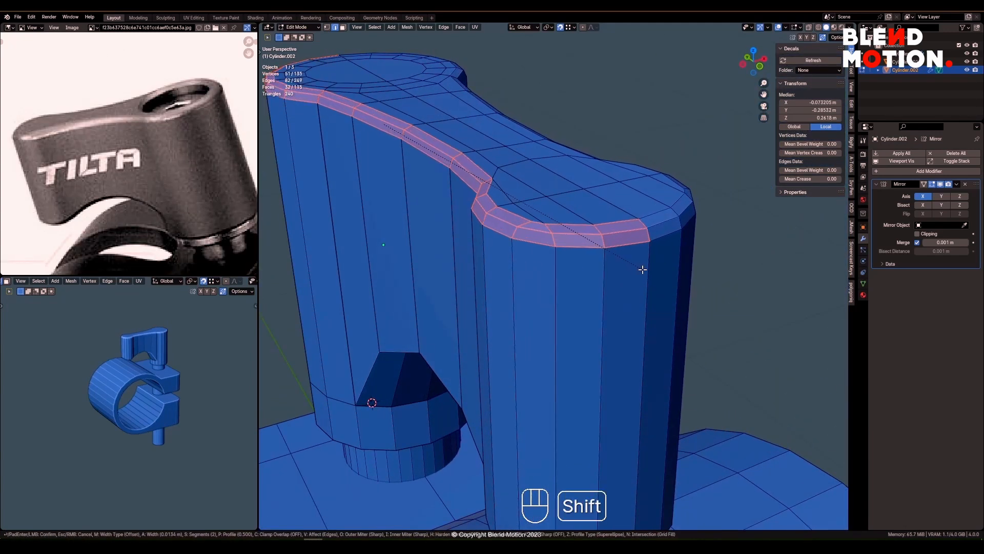
{"action": "middle_click_drag", "start_coordinate": [605, 241], "coordinate": [475, 278]}
Isolate the lever handle and bevel the edge path along its underside, from the larger cylinder to the arm's end.
{"action": "key", "text": "KP_Divide"}
{"action": "key", "text": "alt+a"}
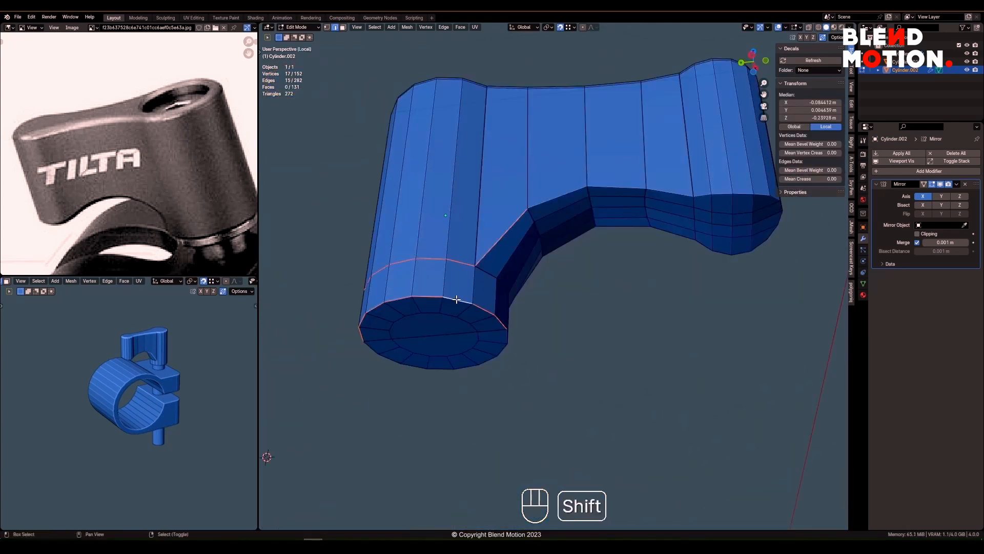
{"action": "middle_click_drag", "start_coordinate": [559, 198], "coordinate": [697, 193]}
{"action": "scroll", "coordinate": [575, 301], "scroll_direction": "up", "scroll_amount": 3}
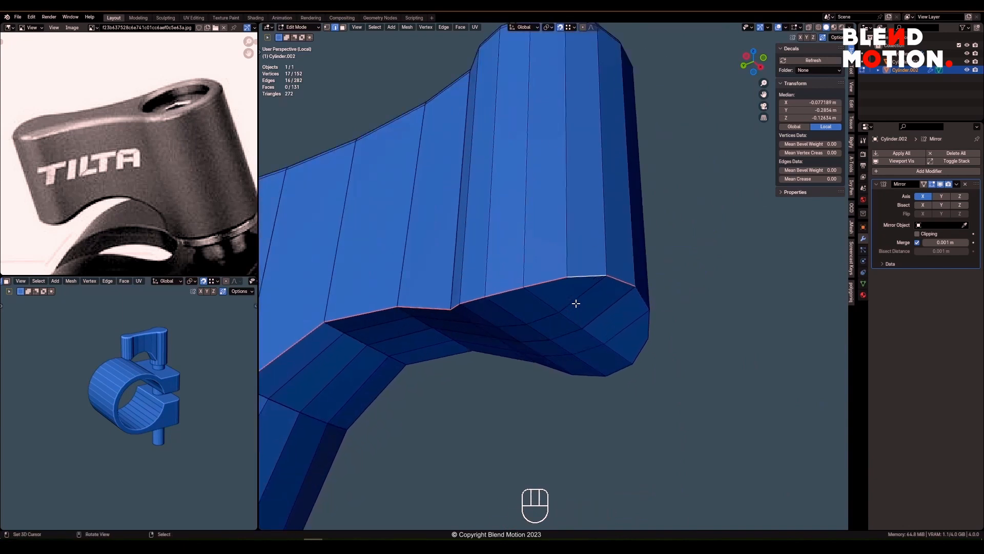
{"action": "key", "text": "ctrl+b"}
{"action": "left_click", "coordinate": [576, 303]}
Add a Subdivision modifier to the handle and cut an edge loop around its sides at about mid-height.
{"action": "scroll", "coordinate": [575, 304], "scroll_direction": "down", "scroll_amount": 4}
{"action": "middle_click_drag", "start_coordinate": [576, 304], "coordinate": [603, 344]}
{"action": "key", "text": "space"}
{"action": "left_click", "coordinate": [682, 390]}
{"action": "key", "text": "ctrl+r"}
{"action": "left_click", "coordinate": [522, 200]}
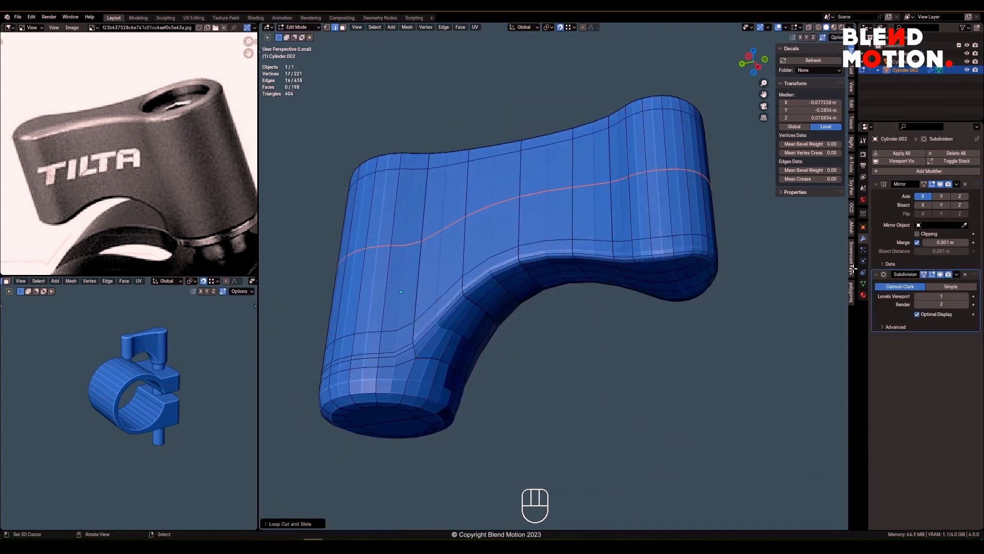
With Mirror clipping on and the Subdivision viewport level at 2, scale the handle's centre seam vertices along X.
{"action": "middle_click_drag", "start_coordinate": [615, 303], "coordinate": [661, 281]}
{"action": "key", "text": "s"}
{"action": "key", "text": "x"}
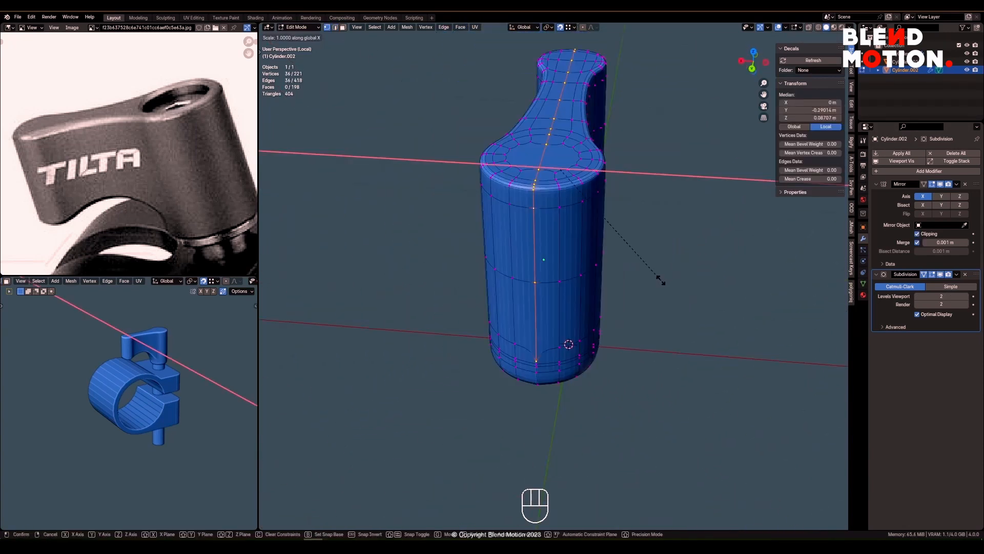
Remove the stray centre seam vertex inside the larger cylinder's lower end.
{"action": "scroll", "coordinate": [607, 306], "scroll_direction": "up", "scroll_amount": 5}
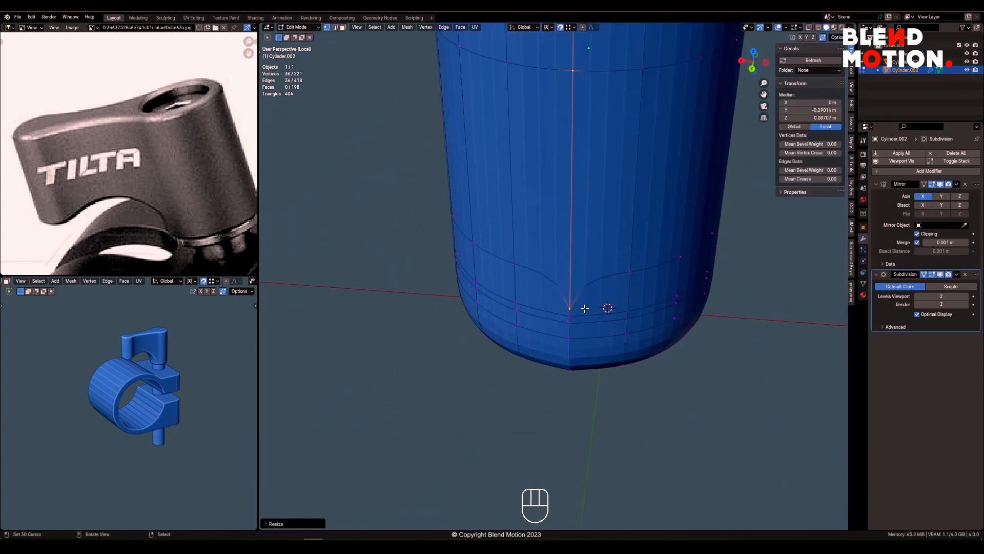
{"action": "key", "text": "z"}
{"action": "left_click", "coordinate": [584, 328]}
{"action": "middle_click_drag", "start_coordinate": [624, 339], "coordinate": [677, 199], "text": "shift"}
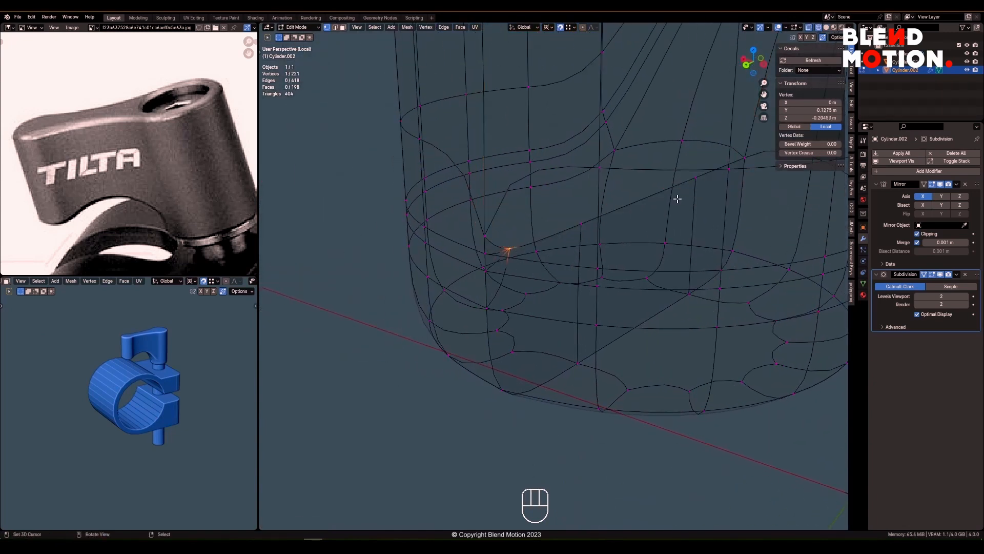
{"action": "key", "text": "x"}
{"action": "left_click", "coordinate": [648, 289]}
{"action": "scroll", "coordinate": [648, 289], "scroll_direction": "down", "scroll_amount": 4}
{"action": "key", "text": "z"}
Bevel the edge loop around the larger cylinder's bottom rim.
{"action": "mouse_move", "coordinate": [647, 288]}
{"action": "middle_mouse_down"}
{"action": "mouse_move", "coordinate": [554, 284]}
{"action": "mouse_move", "coordinate": [568, 298]}
{"action": "mouse_move", "coordinate": [619, 226]}
{"action": "mouse_move", "coordinate": [577, 215]}
{"action": "middle_mouse_up"}
{"action": "scroll", "coordinate": [550, 285], "scroll_direction": "up", "scroll_amount": 4}
{"action": "key", "text": "2"}
{"action": "key", "text": "alt+a"}
{"action": "left_click", "coordinate": [550, 285], "text": "alt+shift"}
{"action": "scroll", "coordinate": [585, 309], "scroll_direction": "up", "scroll_amount": 4}
{"action": "key", "text": "ctrl+b"}
{"action": "left_click", "coordinate": [585, 311]}
Select the vertex row where the arch bends down toward the larger cylinder and rotate it in the side view.
{"action": "key", "text": "1"}
{"action": "left_click", "coordinate": [577, 214]}
{"action": "left_click", "coordinate": [513, 226]}
{"action": "middle_click_drag", "start_coordinate": [512, 226], "coordinate": [574, 215]}
{"action": "key", "text": "z"}
{"action": "key", "text": "alt+a"}
{"action": "left_click", "coordinate": [564, 219], "text": "alt"}
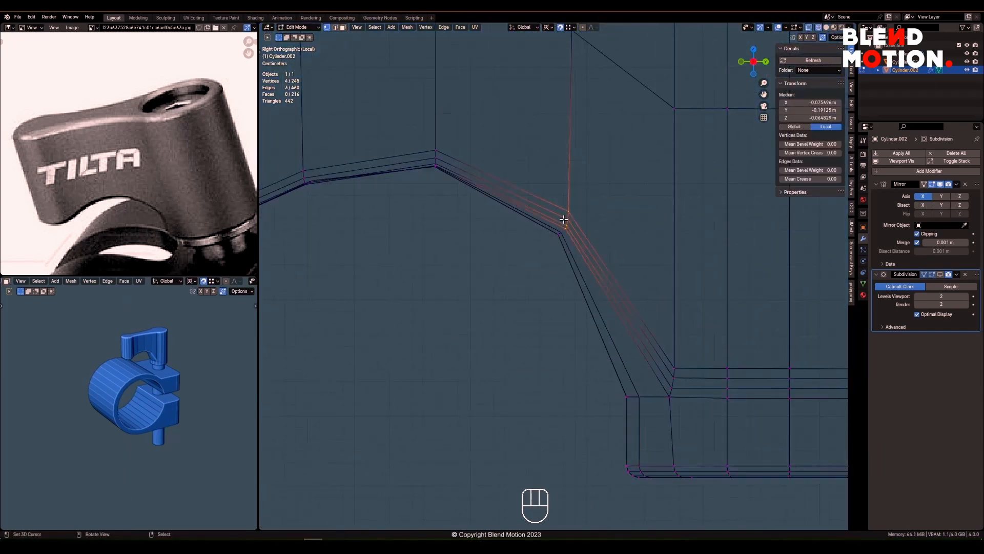
{"action": "right_click", "coordinate": [563, 241]}
{"action": "scroll", "coordinate": [563, 241], "scroll_direction": "up", "scroll_amount": 1}
{"action": "key", "text": "r"}
{"action": "left_click", "coordinate": [611, 197]}
{"action": "scroll", "coordinate": [632, 267], "scroll_direction": "down", "scroll_amount": 1}
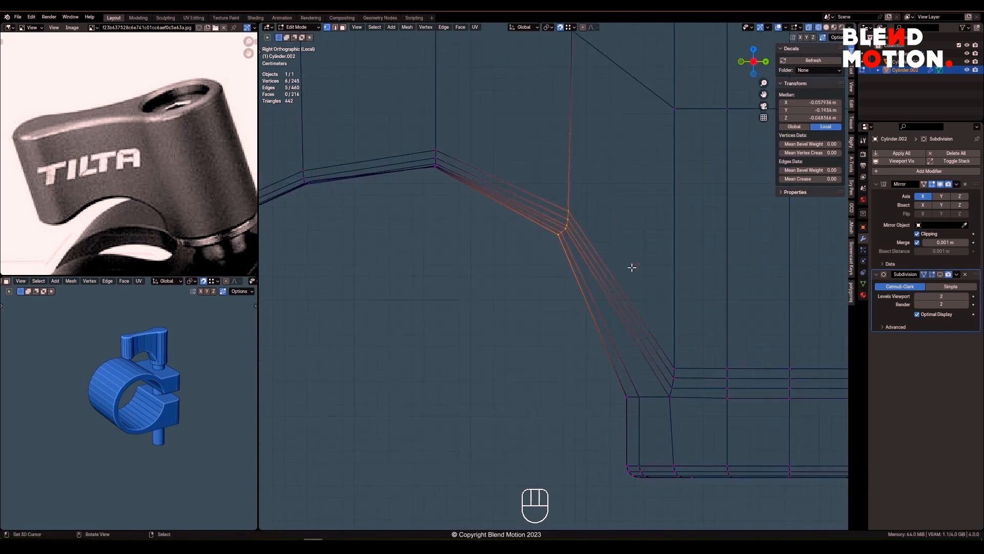
Shade the lever handle smooth and return to the full clamp assembly in the right side view.
{"action": "scroll", "coordinate": [628, 288], "scroll_direction": "down", "scroll_amount": 2}
{"action": "key", "text": "z"}
{"action": "left_click", "coordinate": [584, 301]}
{"action": "mouse_move", "coordinate": [585, 301]}
{"action": "middle_mouse_down"}
{"action": "mouse_move", "coordinate": [571, 275]}
{"action": "mouse_move", "coordinate": [577, 301]}
{"action": "mouse_move", "coordinate": [617, 315]}
{"action": "middle_mouse_up"}
{"action": "key", "text": "Tab"}
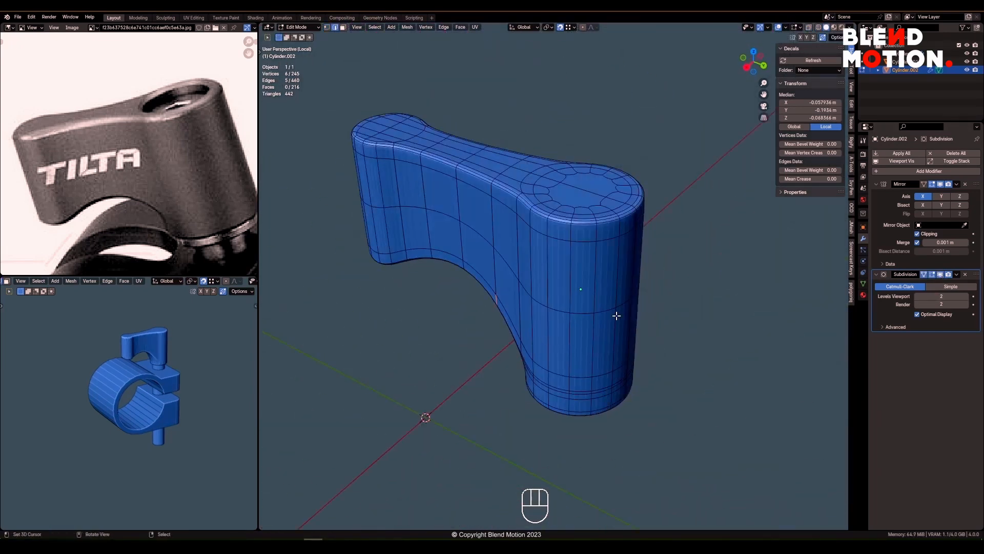
{"action": "key", "text": "w"}
{"action": "mouse_move", "coordinate": [605, 290]}
{"action": "key", "text": "Escape"}
{"action": "key", "text": "KP_Divide"}
{"action": "key", "text": "KP_3"}
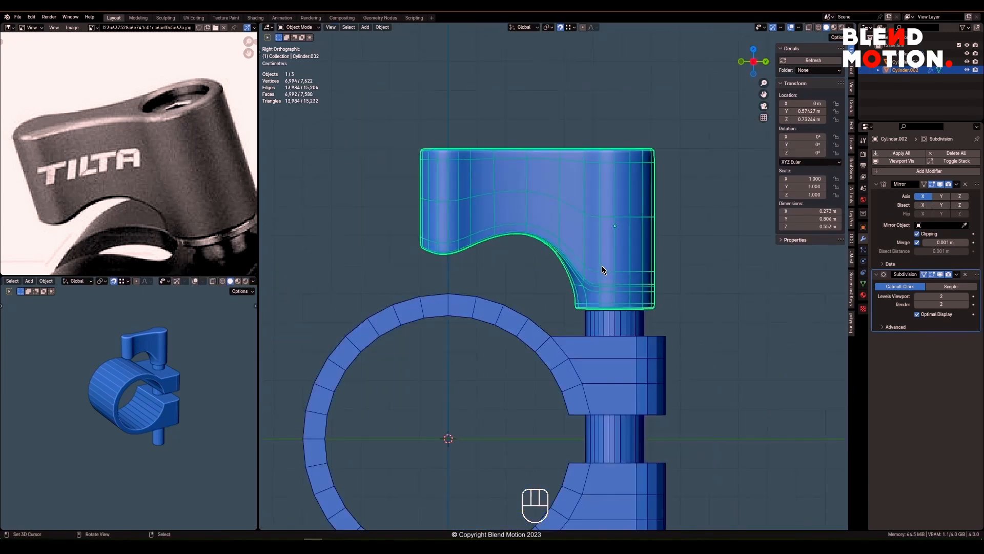
Select the underside vertices of the handle's arm and arch in wireframe and move them slightly upward.
{"action": "key", "text": "Tab"}
{"action": "key", "text": "1"}
{"action": "key", "text": "z"}
{"action": "key", "text": "alt+a"}
{"action": "key", "text": "b"}
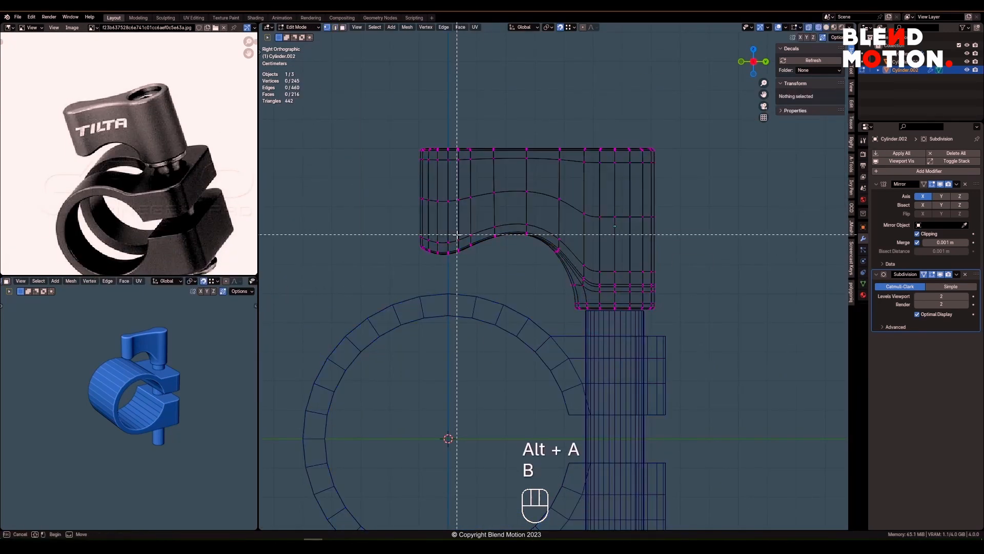
{"action": "left_click_drag", "start_coordinate": [398, 222], "coordinate": [679, 329]}
{"action": "scroll", "coordinate": [533, 297], "scroll_direction": "up", "scroll_amount": 1}
{"action": "middle_click_drag", "start_coordinate": [539, 313], "coordinate": [564, 325], "text": "shift"}
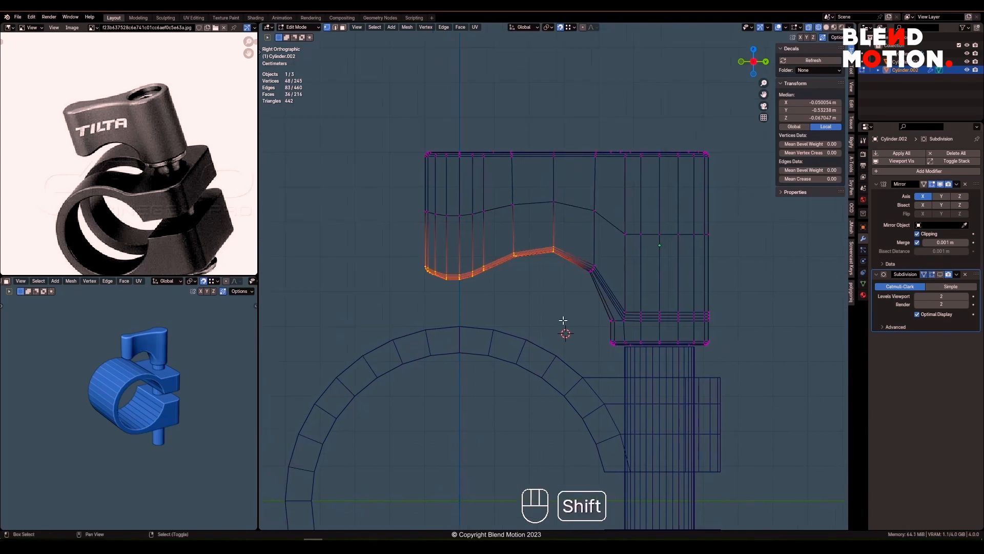
{"action": "scroll", "coordinate": [564, 325], "scroll_direction": "up", "scroll_amount": 2}
{"action": "key", "text": "g"}
{"action": "left_click", "coordinate": [529, 299]}
Reposition the single vertex row at the arch's bend in the side view to smooth the underside curve.
{"action": "key", "text": "alt+a"}
{"action": "key", "text": "c"}
{"action": "left_click", "coordinate": [542, 230]}
{"action": "key", "text": "g"}
{"action": "left_click", "coordinate": [596, 302]}
{"action": "key", "text": "shift+z"}
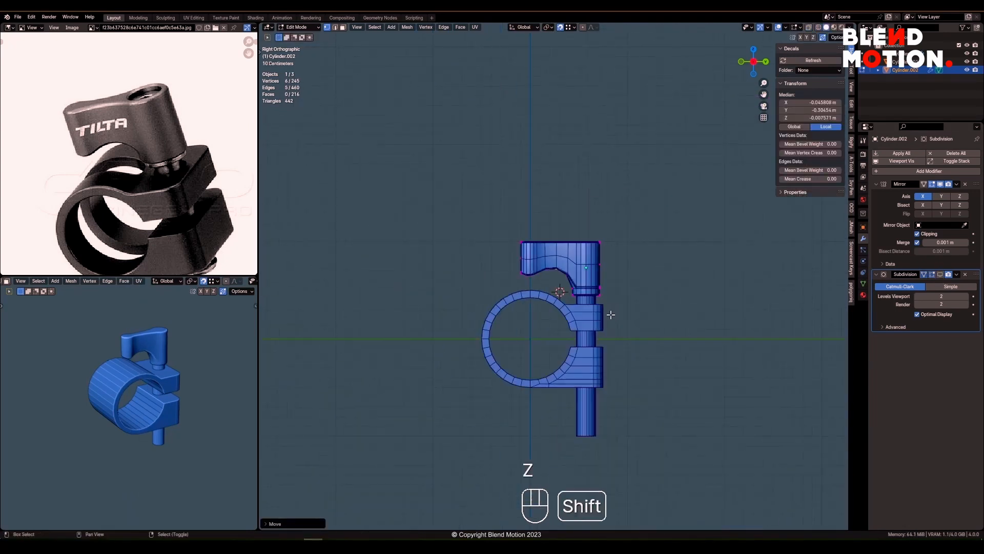
Duplicate the long rod cylinder under the handle and hide the copy.
{"action": "key", "text": "Tab"}
{"action": "left_click", "coordinate": [565, 304]}
{"action": "left_click", "coordinate": [607, 307], "text": "shift"}
{"action": "scroll", "coordinate": [671, 311], "scroll_direction": "up", "scroll_amount": 2}
{"action": "key", "text": "shift+d"}
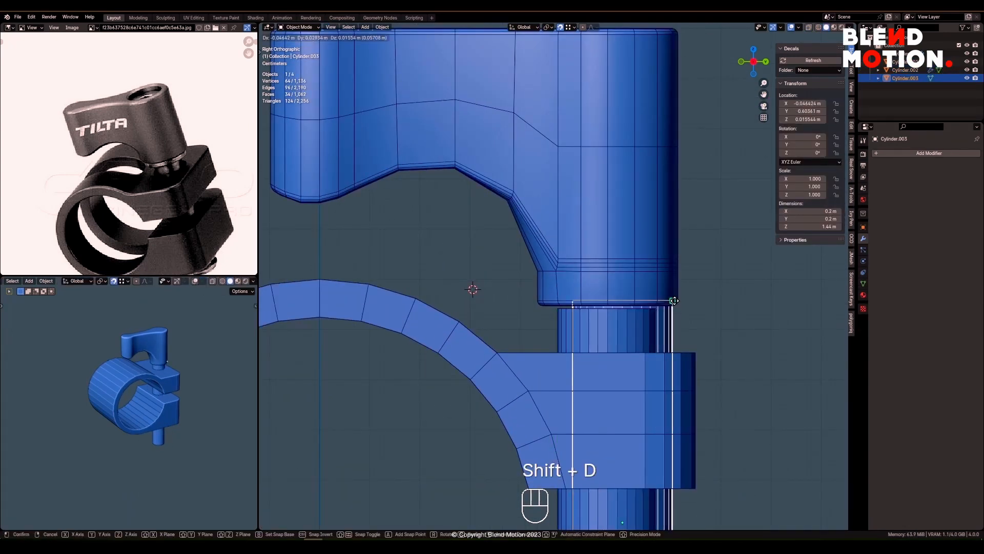
{"action": "key", "text": "h"}
Isolate the original rod and cut an edge loop just below its top end.
{"action": "key", "text": "slash"}
{"action": "middle_click_drag", "start_coordinate": [516, 295], "coordinate": [587, 348]}
{"action": "scroll", "coordinate": [571, 198], "scroll_direction": "up", "scroll_amount": 2}
{"action": "key", "text": "Tab"}
{"action": "key", "text": "alt+a"}
{"action": "left_click", "coordinate": [602, 293], "text": "alt+shift"}
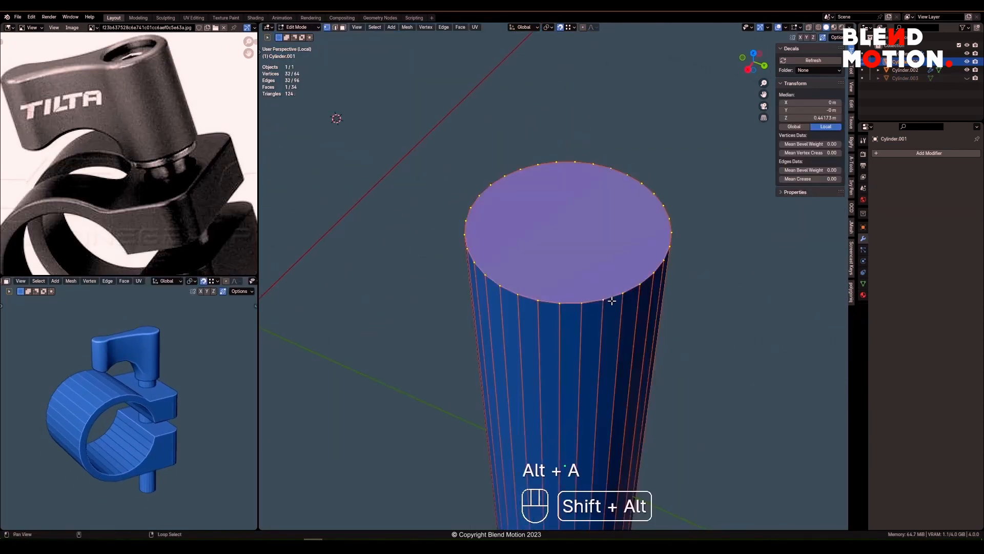
{"action": "middle_click_drag", "start_coordinate": [602, 292], "coordinate": [632, 300]}
{"action": "key", "text": "ctrl+r"}
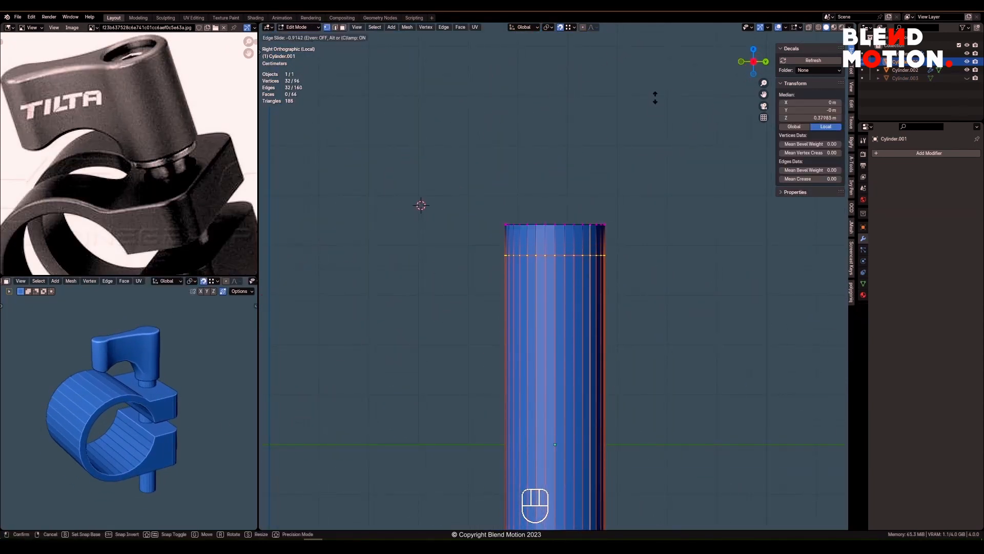
{"action": "left_click", "coordinate": [655, 82]}
Extrude the face band at the rod's top end and scale it outward on X and Y into a collar.
{"action": "key", "text": "3"}
{"action": "key", "text": "alt+a"}
{"action": "left_click", "coordinate": [589, 259], "text": "alt"}
{"action": "middle_click_drag", "start_coordinate": [588, 260], "coordinate": [743, 288]}
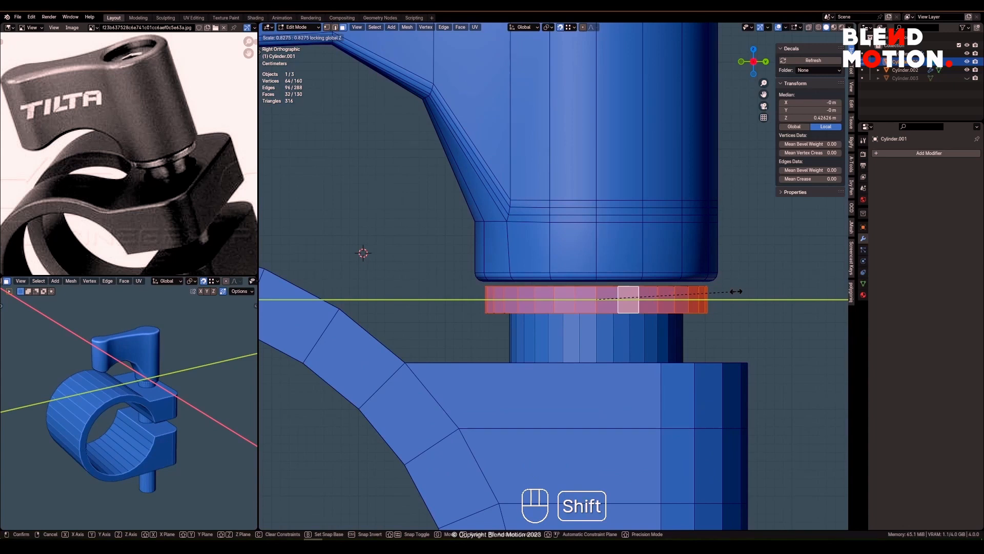
{"action": "left_click", "coordinate": [737, 291]}
Move the whole rod with its collar slightly upward along Z toward the handle's bottom.
{"action": "key", "text": "z"}
{"action": "key", "text": "l"}
{"action": "key", "text": "g"}
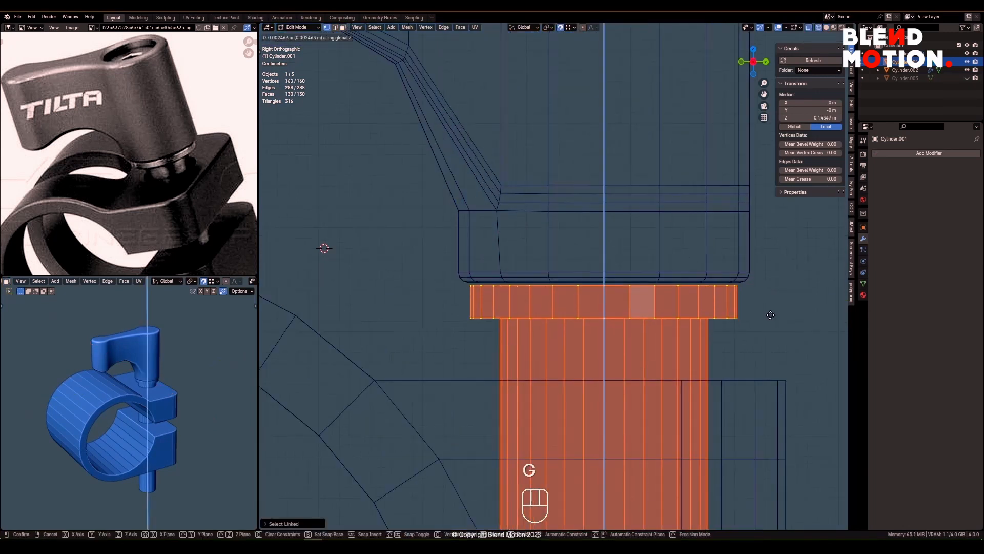
Isolate the rod and inset its top cap face to form a smaller central circle.
{"action": "key", "text": "/"}
{"action": "middle_click_drag", "start_coordinate": [626, 217], "coordinate": [575, 341]}
{"action": "scroll", "coordinate": [576, 340], "scroll_direction": "up", "scroll_amount": 8}
{"action": "key", "text": "z"}
{"action": "key", "text": "alt+a"}
{"action": "right_click", "coordinate": [595, 333], "text": "alt+shift"}
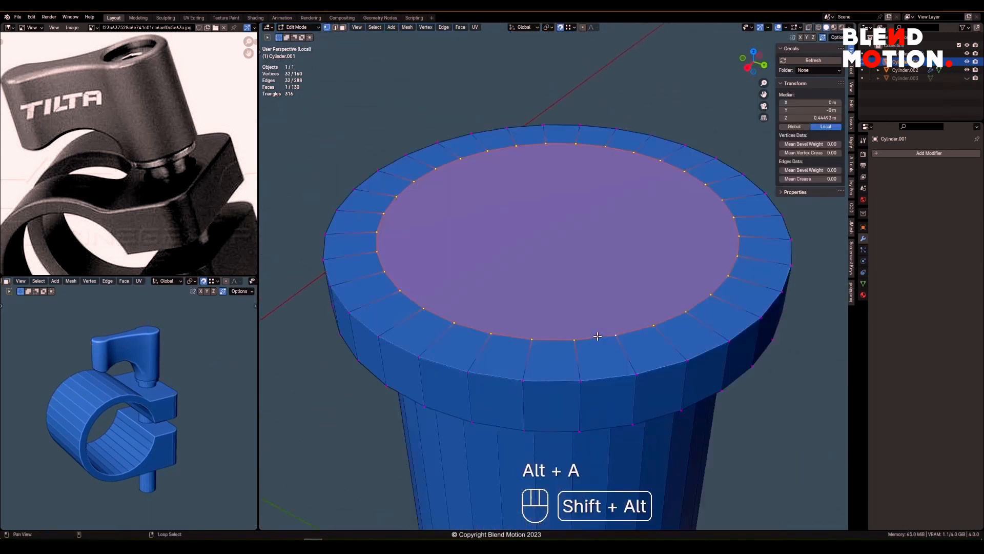
{"action": "scroll", "coordinate": [752, 321], "scroll_direction": "down", "scroll_amount": 3}
{"action": "key", "text": "i"}
{"action": "left_click", "coordinate": [618, 309]}
Dissolve every second lengthwise edge loop of the rod to reduce it to 16 sides.
{"action": "key", "text": "KP_7"}
{"action": "key", "text": "2"}
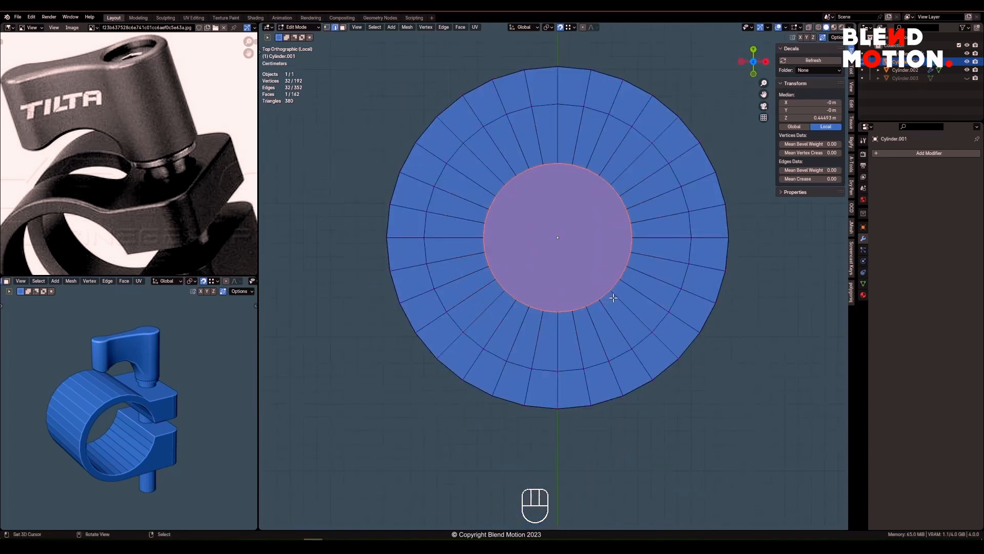
{"action": "key", "text": "alt+a"}
{"action": "scroll", "coordinate": [612, 297], "scroll_direction": "down", "scroll_amount": 1}
{"action": "right_click", "coordinate": [628, 259], "text": "alt+shift"}
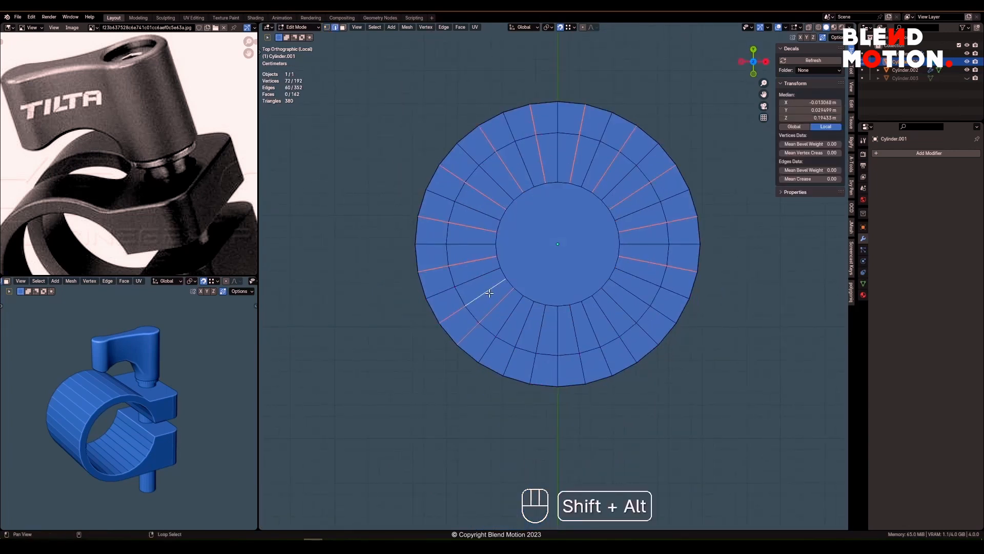
{"action": "key", "text": "ctrl+x"}
Poke the inner circle of the rod's top cap and dissolve every second spoke to form quads.
{"action": "key", "text": "alt+a"}
{"action": "right_click", "coordinate": [617, 255], "text": "alt+shift"}
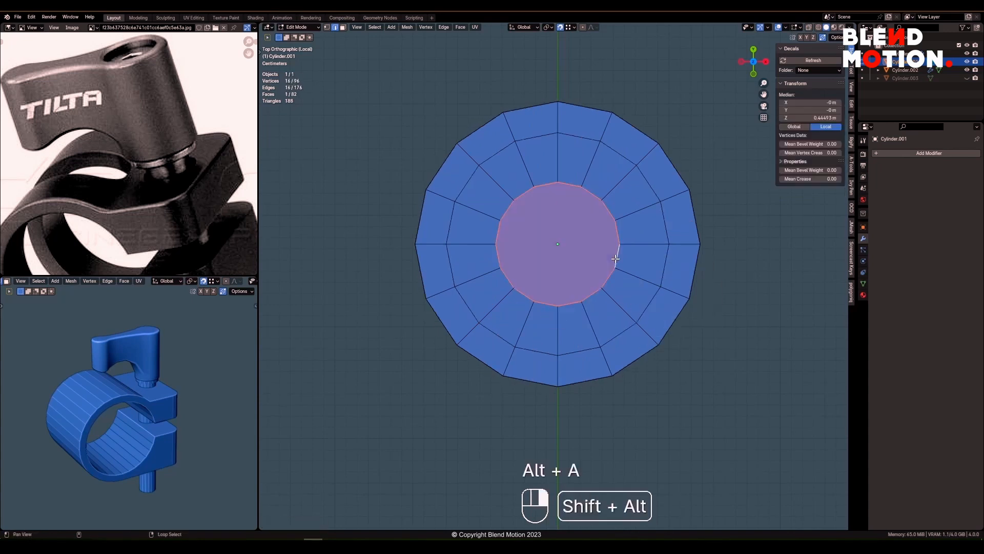
{"action": "key", "text": "ctrl+f"}
{"action": "left_click", "coordinate": [594, 295]}
{"action": "right_click", "coordinate": [546, 216]}
{"action": "right_click", "coordinate": [570, 215], "text": "shift"}
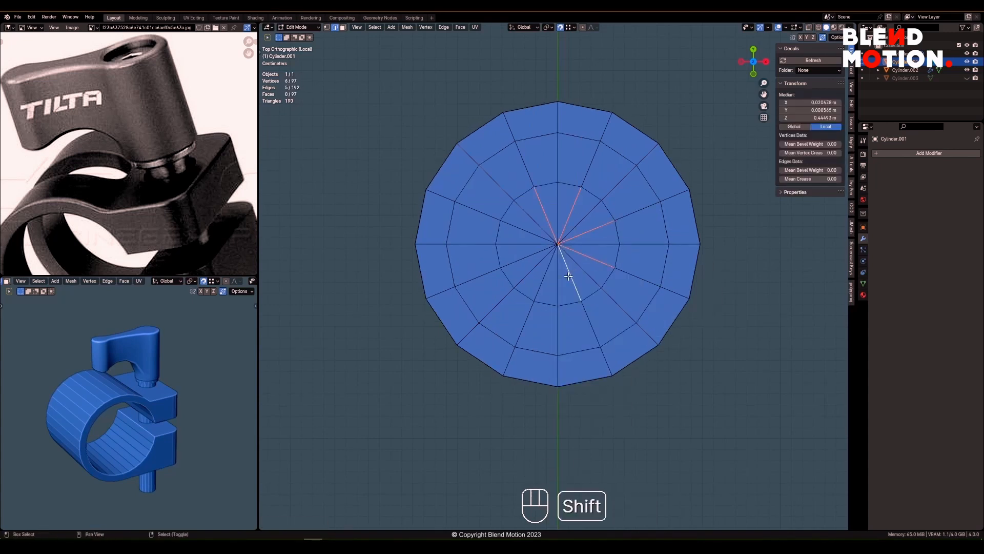
{"action": "right_click", "coordinate": [525, 256], "text": "shift"}
{"action": "right_click", "coordinate": [517, 230], "text": "shift"}
{"action": "scroll", "coordinate": [593, 229], "scroll_direction": "down", "scroll_amount": 4}
{"action": "key", "text": "ctrl+x"}
Inset the rod's bottom cap face to a smaller circle and poke the inner face.
{"action": "key", "text": "ctrl+KP_7"}
{"action": "scroll", "coordinate": [599, 308], "scroll_direction": "up", "scroll_amount": 2}
{"action": "key", "text": "alt+a"}
{"action": "right_click", "coordinate": [601, 197], "text": "alt+shift"}
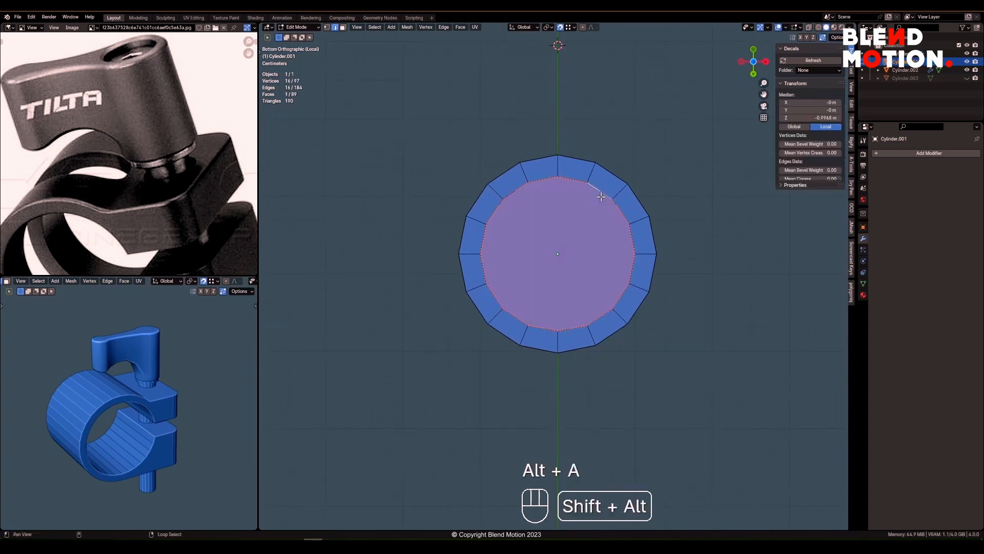
{"action": "key", "text": "i"}
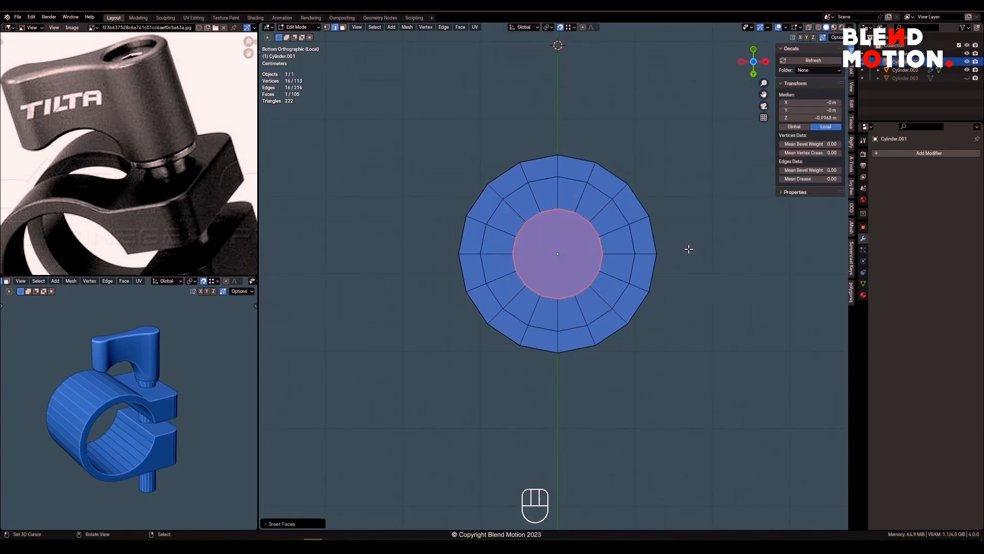
{"action": "scroll", "coordinate": [154, 194], "scroll_direction": "down", "scroll_amount": 1}
{"action": "middle_click_drag", "start_coordinate": [154, 205], "coordinate": [127, 107]}
{"action": "scroll", "coordinate": [549, 264], "scroll_direction": "up", "scroll_amount": 1}
{"action": "key", "text": "ctrl+f"}
{"action": "left_click", "coordinate": [549, 264]}
Dissolve every second spoke in the bottom cap's inner circle to form quads.
{"action": "scroll", "coordinate": [551, 261], "scroll_direction": "up", "scroll_amount": 1}
{"action": "right_click", "coordinate": [543, 208]}
{"action": "right_click", "coordinate": [576, 201], "text": "shift"}
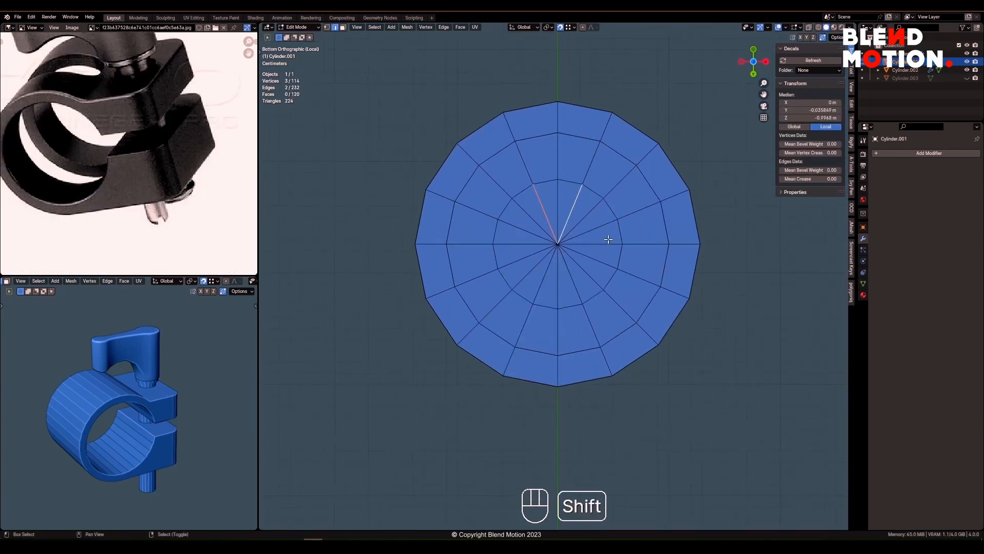
{"action": "right_click", "coordinate": [517, 229], "text": "shift"}
{"action": "key", "text": "x"}
{"action": "left_click", "coordinate": [523, 233]}
Cut an edge loop around the rod near its bottom end and adjust its height along Z.
{"action": "scroll", "coordinate": [591, 286], "scroll_direction": "down", "scroll_amount": 3}
{"action": "mouse_move", "coordinate": [592, 287]}
{"action": "middle_mouse_down"}
{"action": "mouse_move", "coordinate": [608, 289]}
{"action": "mouse_move", "coordinate": [595, 323]}
{"action": "mouse_move", "coordinate": [587, 279]}
{"action": "middle_mouse_up"}
{"action": "scroll", "coordinate": [595, 323], "scroll_direction": "down", "scroll_amount": 7}
{"action": "key", "text": "ctrl+r"}
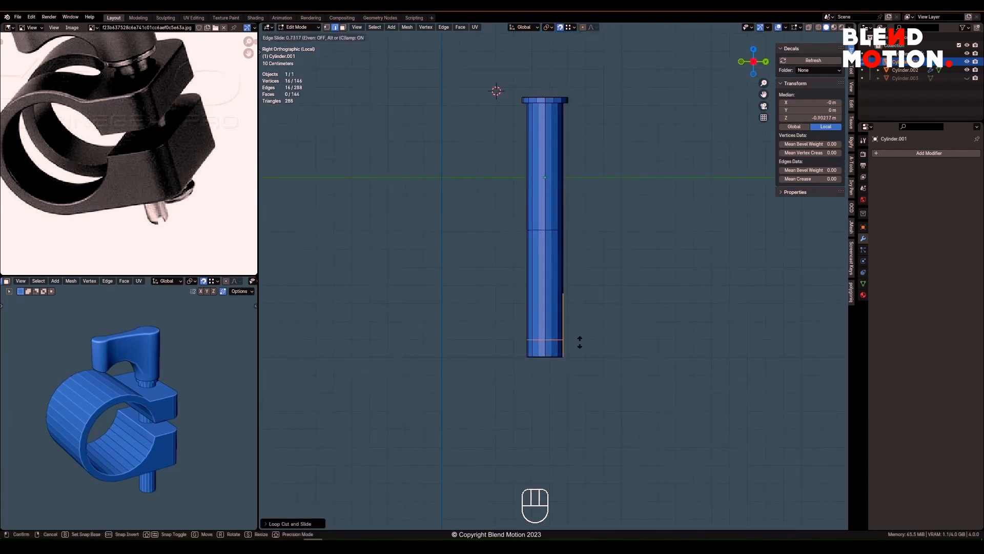
{"action": "left_click", "coordinate": [580, 343]}
{"action": "scroll", "coordinate": [576, 330], "scroll_direction": "up", "scroll_amount": 8}
{"action": "key", "text": "g"}
{"action": "key", "text": "z"}
{"action": "left_click", "coordinate": [657, 314]}
Extrude the face band at the rod's bottom end outward into a flange.
{"action": "key", "text": "3"}
{"action": "right_click", "coordinate": [577, 327], "text": "alt"}
{"action": "scroll", "coordinate": [658, 343], "scroll_direction": "up", "scroll_amount": 1}
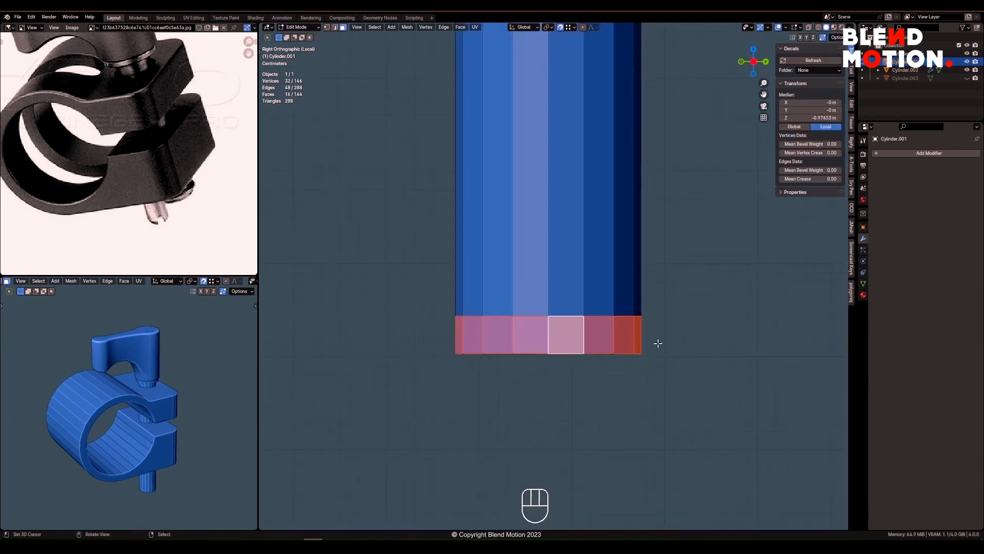
{"action": "left_click", "coordinate": [684, 337]}
{"action": "scroll", "coordinate": [653, 350], "scroll_direction": "down", "scroll_amount": 4}
Pull the bottom cap's centre vertex down along Z with proportional editing to dome the cap.
{"action": "middle_click_drag", "start_coordinate": [649, 351], "coordinate": [644, 302]}
{"action": "scroll", "coordinate": [605, 323], "scroll_direction": "up", "scroll_amount": 3}
{"action": "key", "text": "1"}
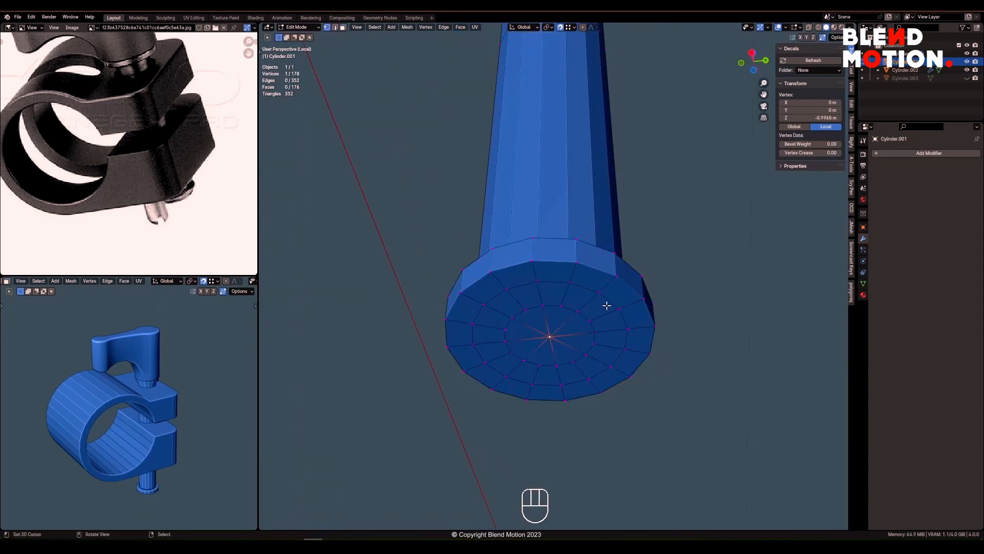
{"action": "left_click", "coordinate": [593, 27]}
{"action": "left_click", "coordinate": [576, 87]}
{"action": "key", "text": "KP_3"}
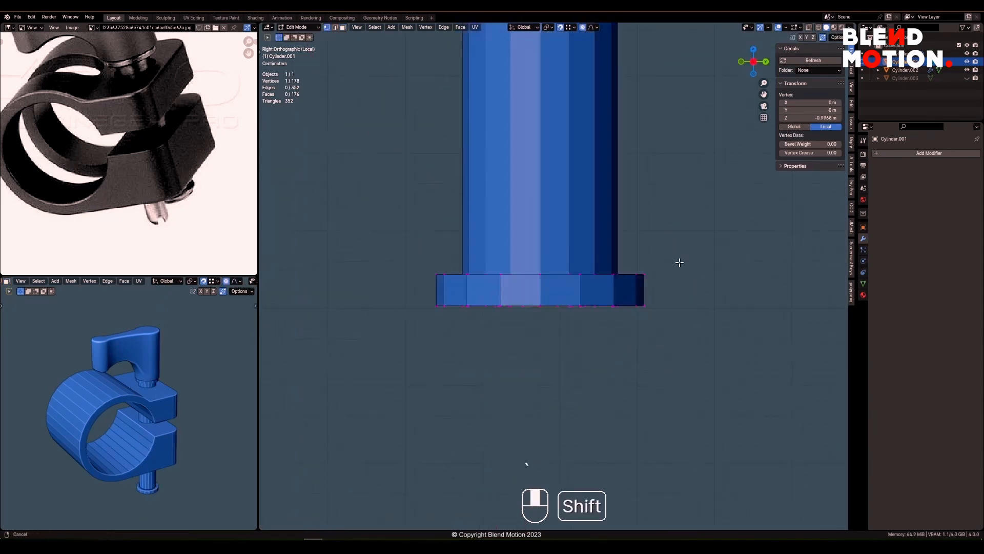
{"action": "key", "text": "g"}
{"action": "key", "text": "z"}
{"action": "left_click", "coordinate": [681, 253]}
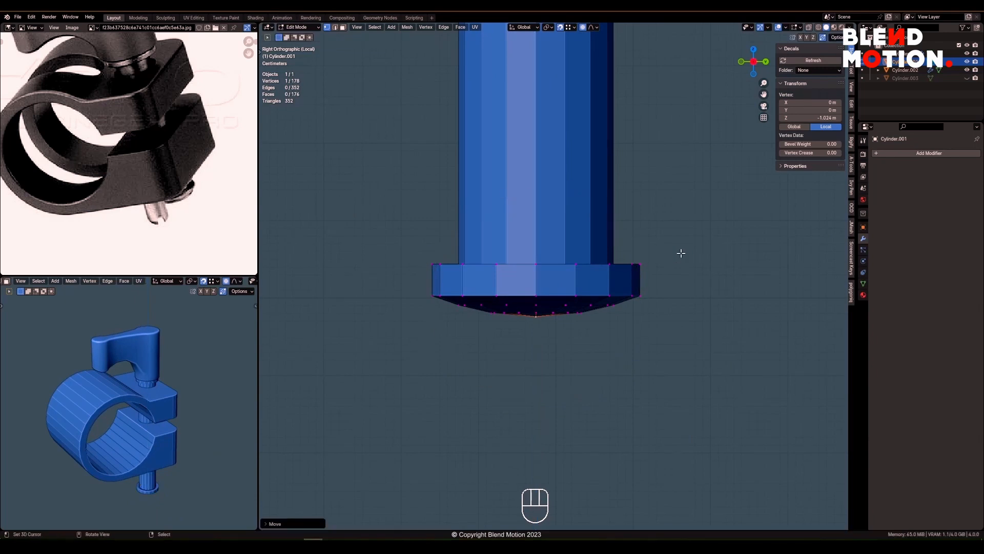
Select the upper outer vertex ring of the bottom flange in wireframe and move it along Z.
{"action": "key", "text": "z"}
{"action": "left_click", "coordinate": [560, 277]}
{"action": "left_click_drag", "start_coordinate": [395, 240], "coordinate": [660, 268]}
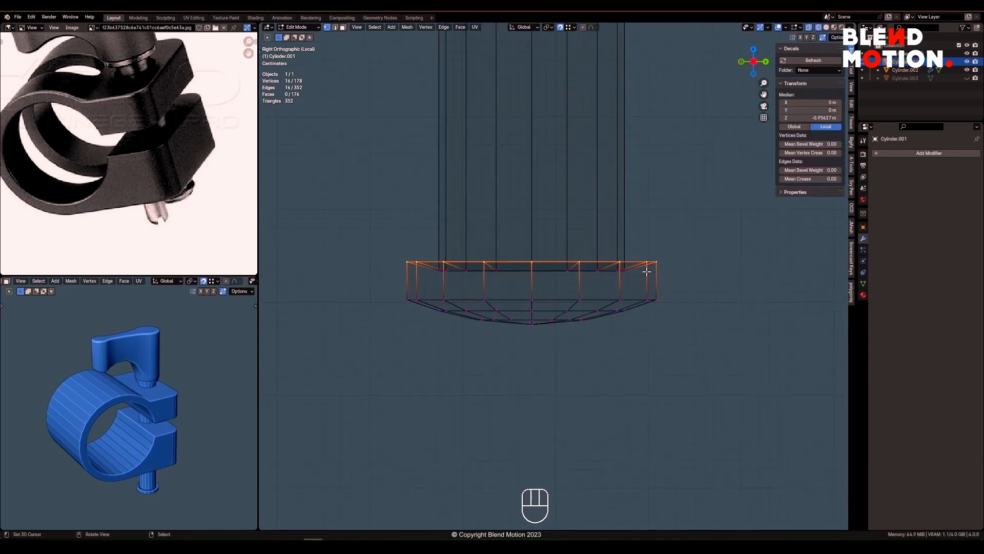
{"action": "key", "text": "g"}
{"action": "key", "text": "z"}
{"action": "left_click", "coordinate": [610, 273]}
Move the rod's bottom end with its flange up along Z to the underside of the clamp.
{"action": "scroll", "coordinate": [538, 263], "scroll_direction": "down", "scroll_amount": 6}
{"action": "key", "text": "b"}
{"action": "left_click_drag", "start_coordinate": [466, 253], "coordinate": [500, 262]}
{"action": "key", "text": "KP_Divide"}
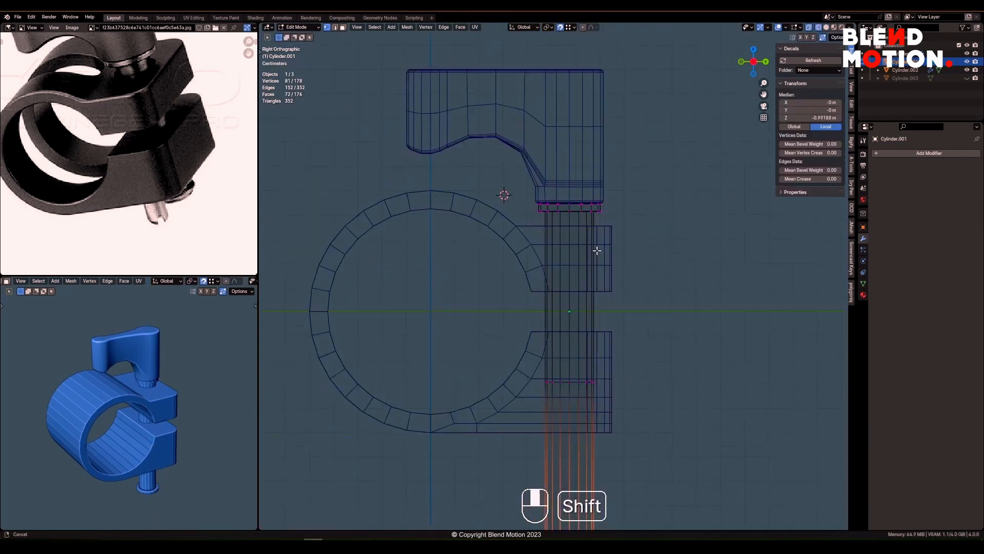
{"action": "key", "text": "g"}
{"action": "key", "text": "z"}
{"action": "scroll", "coordinate": [590, 325], "scroll_direction": "up", "scroll_amount": 7}
Isolate the rod and bevel the edge loops around its bottom flange and top collar.
{"action": "key", "text": "2"}
{"action": "mouse_move", "coordinate": [587, 329]}
{"action": "middle_mouse_down"}
{"action": "mouse_move", "coordinate": [569, 300]}
{"action": "mouse_move", "coordinate": [608, 372]}
{"action": "middle_mouse_up"}
{"action": "key", "text": "z"}
{"action": "scroll", "coordinate": [577, 287], "scroll_direction": "up", "scroll_amount": 6}
{"action": "right_click", "coordinate": [584, 237], "text": "alt"}
{"action": "key", "text": "KP_Divide"}
{"action": "scroll", "coordinate": [593, 331], "scroll_direction": "up", "scroll_amount": 8}
{"action": "scroll", "coordinate": [584, 344], "scroll_direction": "down", "scroll_amount": 1}
{"action": "right_click", "coordinate": [571, 357], "text": "alt+shift"}
{"action": "scroll", "coordinate": [573, 353], "scroll_direction": "down", "scroll_amount": 2}
{"action": "middle_click_drag", "start_coordinate": [581, 128], "coordinate": [585, 308], "text": "shift"}
{"action": "scroll", "coordinate": [584, 298], "scroll_direction": "up", "scroll_amount": 4}
{"action": "right_click", "coordinate": [584, 289], "text": "alt+shift"}
{"action": "right_click", "coordinate": [585, 271], "text": "alt+shift"}
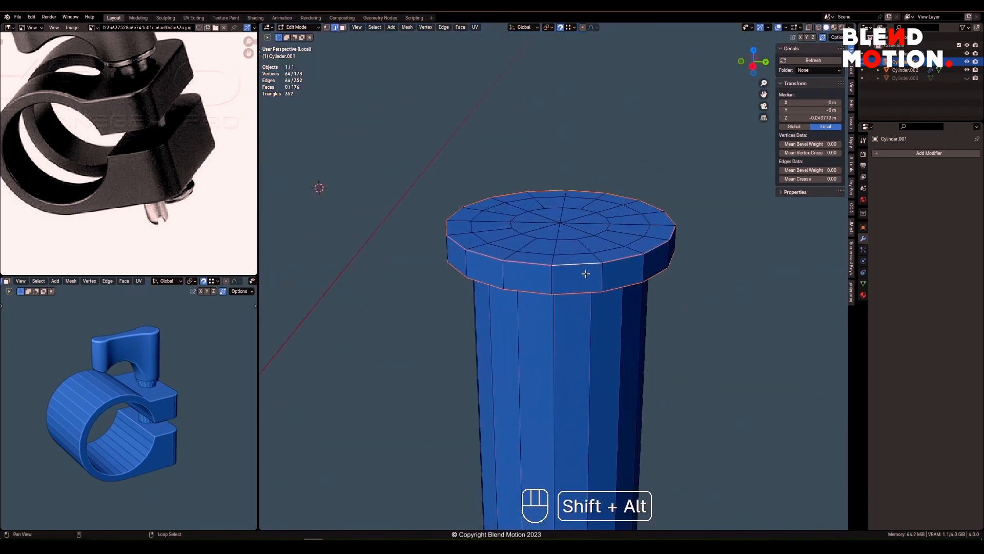
{"action": "middle_click_drag", "start_coordinate": [584, 275], "coordinate": [580, 213]}
{"action": "right_click", "coordinate": [580, 271], "text": "alt+shift"}
{"action": "scroll", "coordinate": [594, 293], "scroll_direction": "up", "scroll_amount": 3}
{"action": "key", "text": "ctrl+b"}
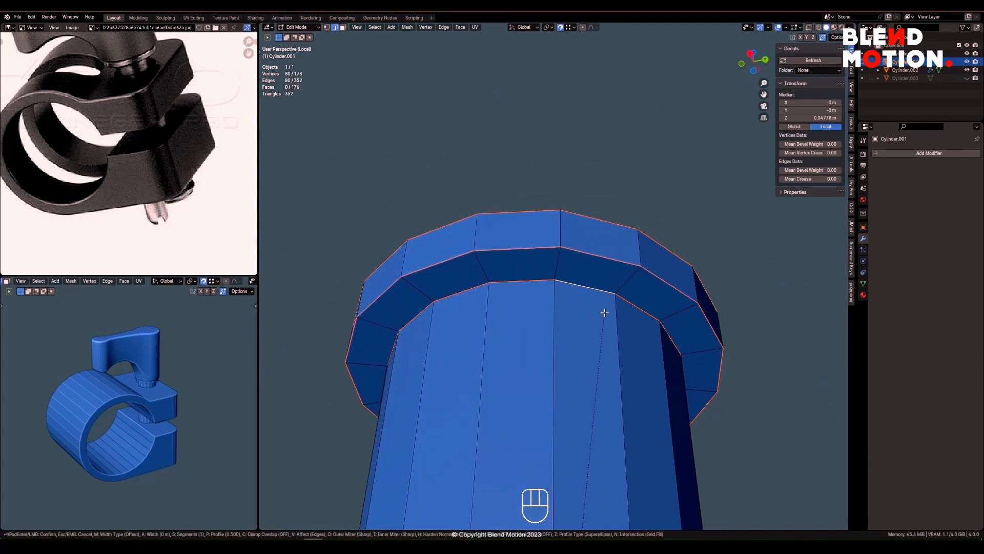
{"action": "left_click", "coordinate": [605, 313]}
Cut an edge loop around the middle of the shaft and scale it to 0 on Z about the world origin.
{"action": "scroll", "coordinate": [604, 311], "scroll_direction": "down", "scroll_amount": 3}
{"action": "key", "text": "KP_3"}
{"action": "key", "text": "ctrl+r"}
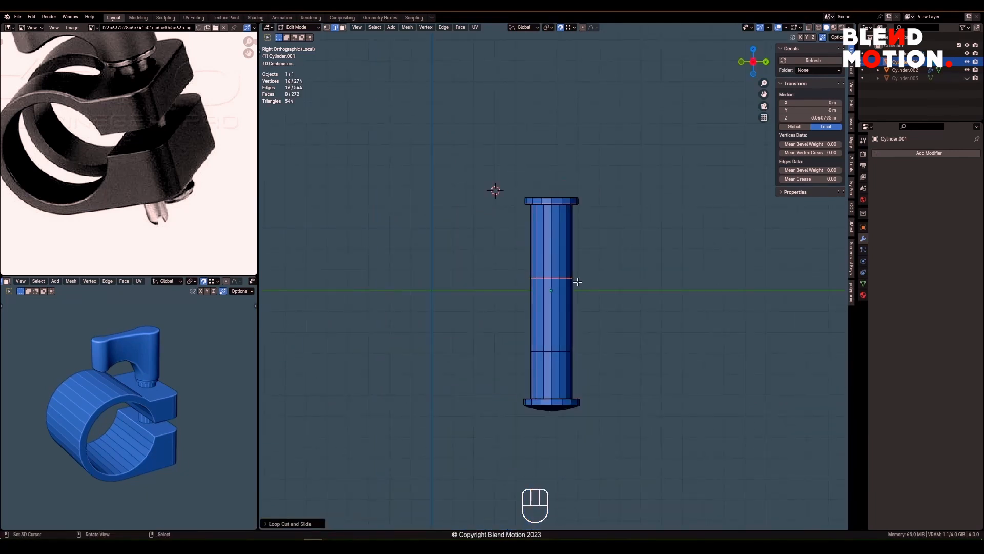
{"action": "key", "text": "shift+c"}
{"action": "key", "text": "s"}
{"action": "key", "text": "z"}
{"action": "key", "text": "0"}
{"action": "key", "text": "Return"}
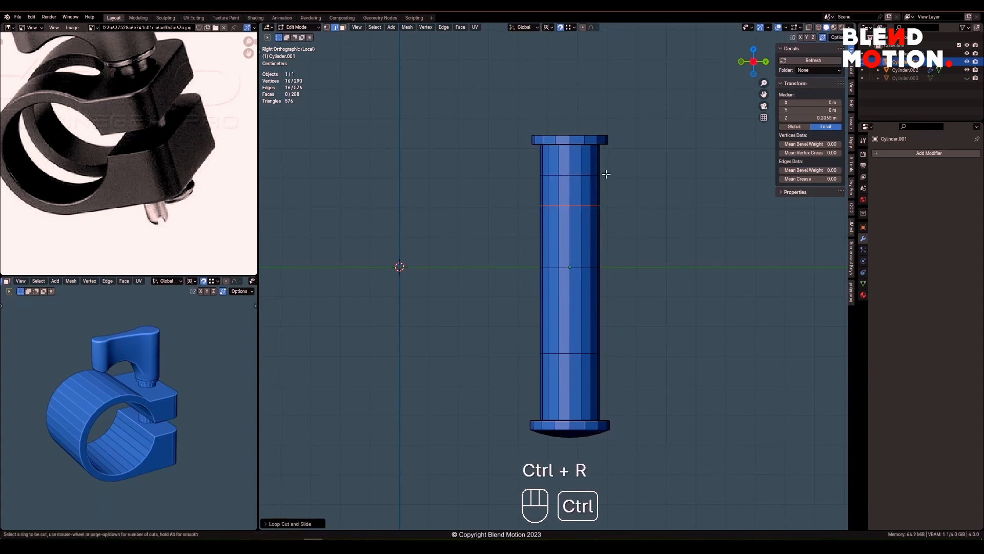
Cut further edge loops around the shaft near the top collar and above the bottom flange.
{"action": "right_click", "coordinate": [630, 175]}
{"action": "middle_click_drag", "start_coordinate": [624, 273], "coordinate": [606, 209], "text": "shift"}
{"action": "key", "text": "ctrl+r"}
{"action": "left_click", "coordinate": [592, 313]}
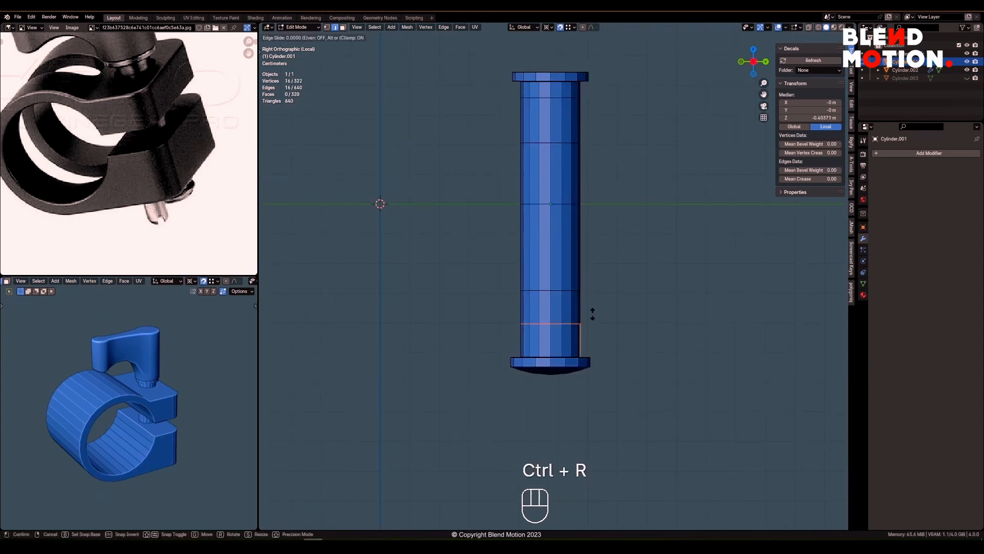
{"action": "middle_click_drag", "start_coordinate": [592, 335], "coordinate": [590, 292]}
Give the rod a level 2 Subdivision modifier and shade it smooth.
{"action": "key", "text": "slash"}
{"action": "scroll", "coordinate": [547, 306], "scroll_direction": "down", "scroll_amount": 10}
{"action": "scroll", "coordinate": [580, 320], "scroll_direction": "up", "scroll_amount": 5}
{"action": "key", "text": "Tab"}
{"action": "left_click", "coordinate": [537, 321]}
{"action": "key", "text": "space"}
{"action": "mouse_move", "coordinate": [548, 253]}
{"action": "key", "text": "ctrl+2"}
{"action": "scroll", "coordinate": [552, 287], "scroll_direction": "up", "scroll_amount": 2}
{"action": "key", "text": "w"}
{"action": "left_click", "coordinate": [584, 252]}
{"action": "left_click", "coordinate": [508, 159]}
{"action": "key", "text": "KP_3"}
{"action": "scroll", "coordinate": [200, 180], "scroll_direction": "down", "scroll_amount": 1}
{"action": "middle_click_drag", "start_coordinate": [200, 180], "coordinate": [202, 208]}
{"action": "scroll", "coordinate": [568, 306], "scroll_direction": "up", "scroll_amount": 1}
Isolate the rod and scale its shaft between the top collar and bottom flange to adjust the thickness.
{"action": "right_click", "coordinate": [561, 318]}
{"action": "key", "text": "KP_Divide"}
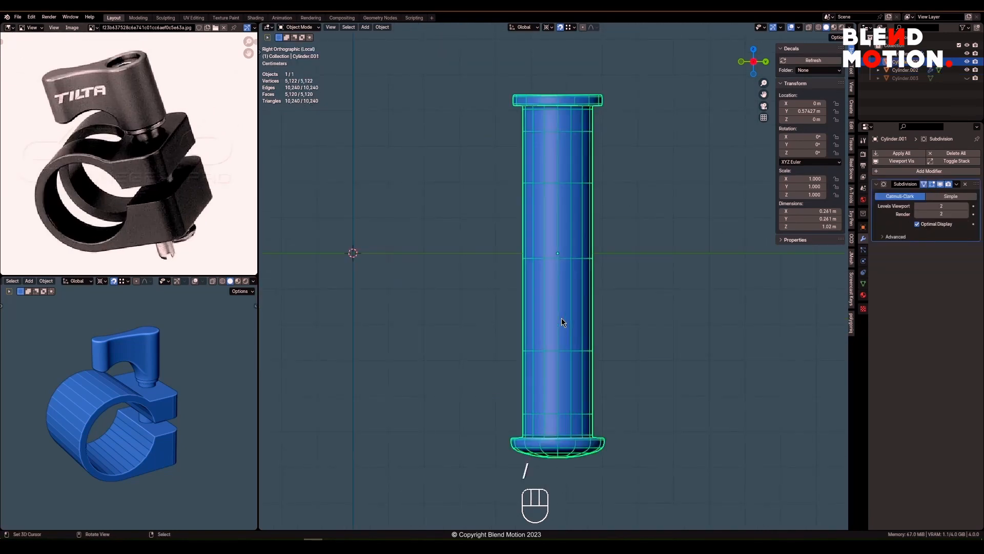
{"action": "key", "text": "Tab"}
{"action": "key", "text": "1"}
{"action": "left_click", "coordinate": [567, 259], "text": "alt"}
{"action": "key", "text": "ctrl+KP_Add"}
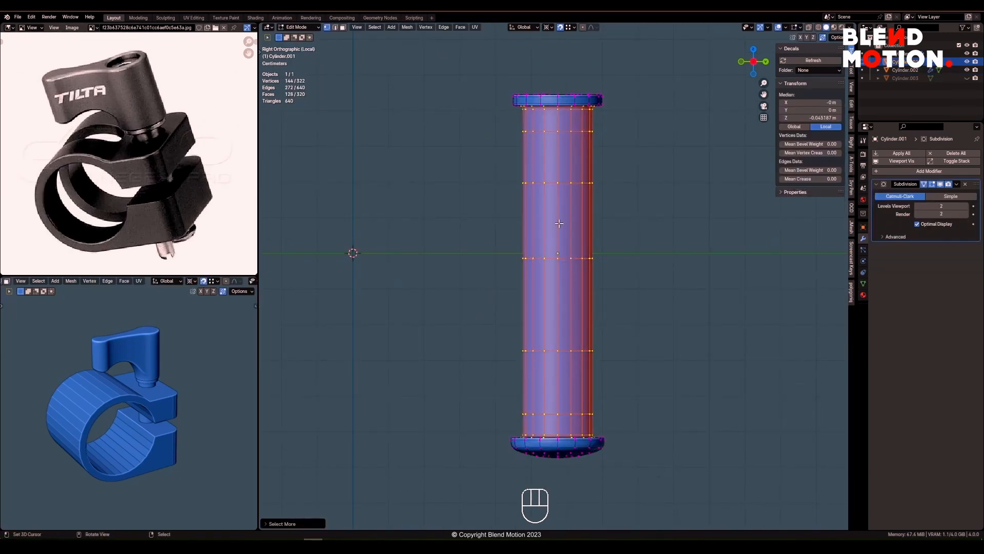
{"action": "middle_click_drag", "start_coordinate": [559, 223], "coordinate": [572, 276]}
{"action": "key", "text": "KP_3"}
{"action": "scroll", "coordinate": [605, 257], "scroll_direction": "down", "scroll_amount": 1}
{"action": "key", "text": "s"}
{"action": "left_click", "coordinate": [652, 279]}
{"action": "key", "text": "2"}
{"action": "scroll", "coordinate": [578, 252], "scroll_direction": "up", "scroll_amount": 2}
{"action": "key", "text": "Tab"}
{"action": "left_click", "coordinate": [527, 253]}
Unhide the duplicate rod cylinder and scale it slightly larger on X and Y.
{"action": "scroll", "coordinate": [550, 294], "scroll_direction": "down", "scroll_amount": 7}
{"action": "key", "text": "KP_Divide"}
{"action": "scroll", "coordinate": [572, 276], "scroll_direction": "up", "scroll_amount": 2}
{"action": "key", "text": "alt+h"}
{"action": "scroll", "coordinate": [573, 277], "scroll_direction": "up", "scroll_amount": 2}
{"action": "right_click", "coordinate": [572, 275]}
{"action": "right_click", "coordinate": [555, 197]}
{"action": "key", "text": "grave"}
{"action": "left_click", "coordinate": [573, 209]}
{"action": "right_click", "coordinate": [566, 190]}
{"action": "key", "text": "z"}
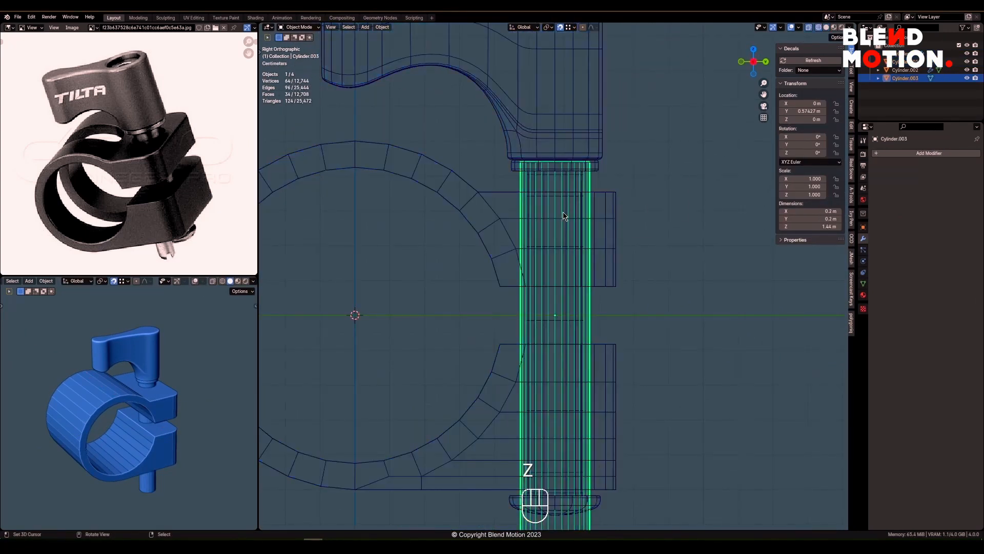
{"action": "scroll", "coordinate": [565, 215], "scroll_direction": "up", "scroll_amount": 1}
{"action": "key", "text": "s"}
{"action": "key", "text": "shift+z"}
{"action": "left_click", "coordinate": [671, 293]}
Isolate the clamp body together with the widened cylinder in solid shading and make the clamp body the selected object.
{"action": "scroll", "coordinate": [652, 296], "scroll_direction": "down", "scroll_amount": 3}
{"action": "right_click", "coordinate": [597, 243], "text": "shift"}
{"action": "scroll", "coordinate": [598, 242], "scroll_direction": "down", "scroll_amount": 2}
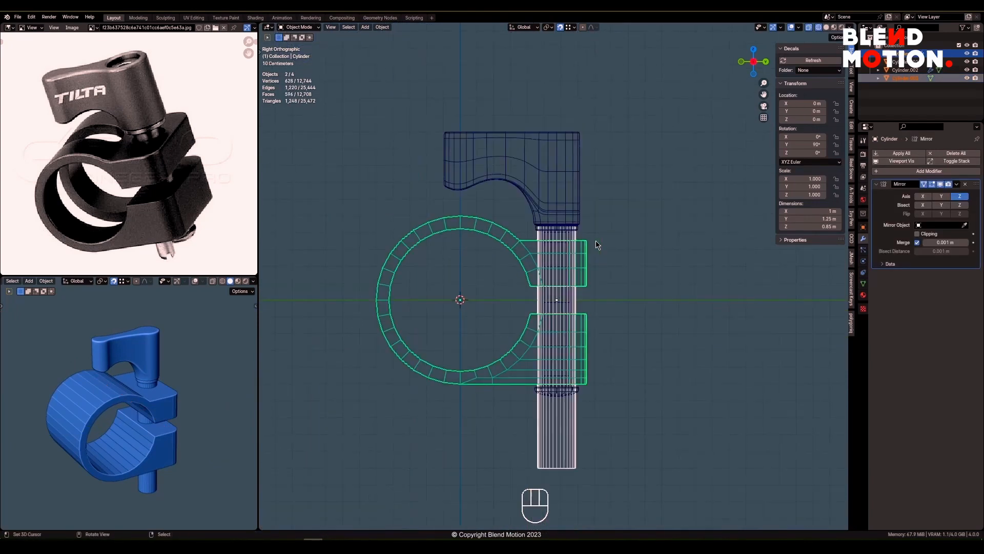
{"action": "key", "text": "KP_Divide"}
{"action": "mouse_move", "coordinate": [597, 243]}
{"action": "middle_mouse_down"}
{"action": "mouse_move", "coordinate": [589, 282]}
{"action": "mouse_move", "coordinate": [572, 287]}
{"action": "middle_mouse_up"}
{"action": "key", "text": "shift+z"}
{"action": "right_click", "coordinate": [569, 243]}
{"action": "scroll", "coordinate": [561, 209], "scroll_direction": "up", "scroll_amount": 3}
{"action": "middle_click_drag", "start_coordinate": [560, 209], "coordinate": [560, 306], "text": "shift"}
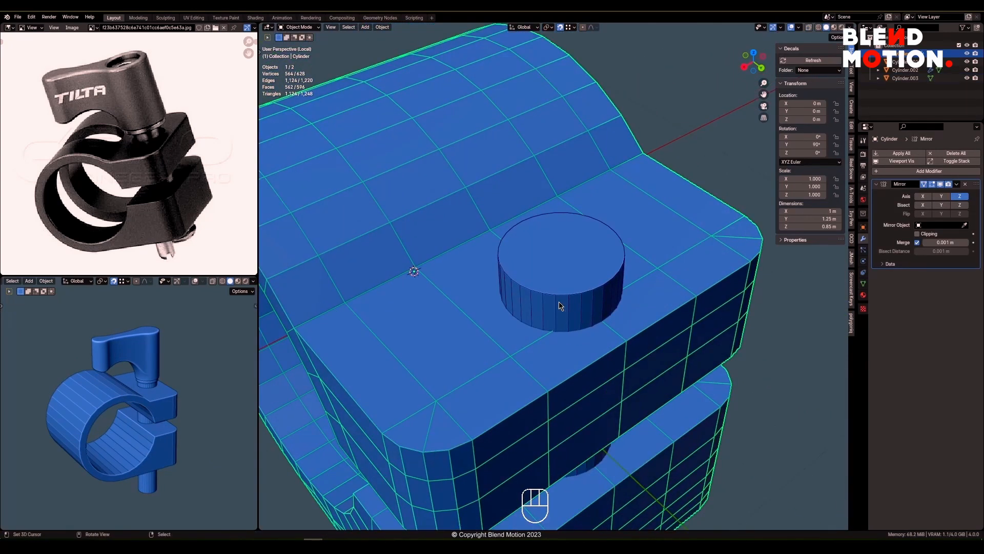
Inset the widened cylinder's top face and dissolve every second side edge to halve its number of sides.
{"action": "right_click", "coordinate": [560, 307]}
{"action": "key", "text": "Tab"}
{"action": "key", "text": "alt+a"}
{"action": "right_click", "coordinate": [577, 279]}
{"action": "key", "text": "i"}
{"action": "left_click", "coordinate": [623, 287]}
{"action": "middle_click_drag", "start_coordinate": [610, 282], "coordinate": [603, 303]}
{"action": "scroll", "coordinate": [576, 311], "scroll_direction": "up", "scroll_amount": 2}
{"action": "left_click", "coordinate": [623, 222], "text": "alt+shift"}
{"action": "right_click", "coordinate": [607, 290], "text": "alt+shift"}
{"action": "key", "text": "ctrl+x"}
{"action": "key", "text": "Tab"}
Apply the clamp body's Mirror modifier and cut the rod hole by subtracting the cylinder with a Boolean Difference.
{"action": "scroll", "coordinate": [603, 302], "scroll_direction": "down", "scroll_amount": 2}
{"action": "right_click", "coordinate": [462, 299]}
{"action": "left_click", "coordinate": [852, 258]}
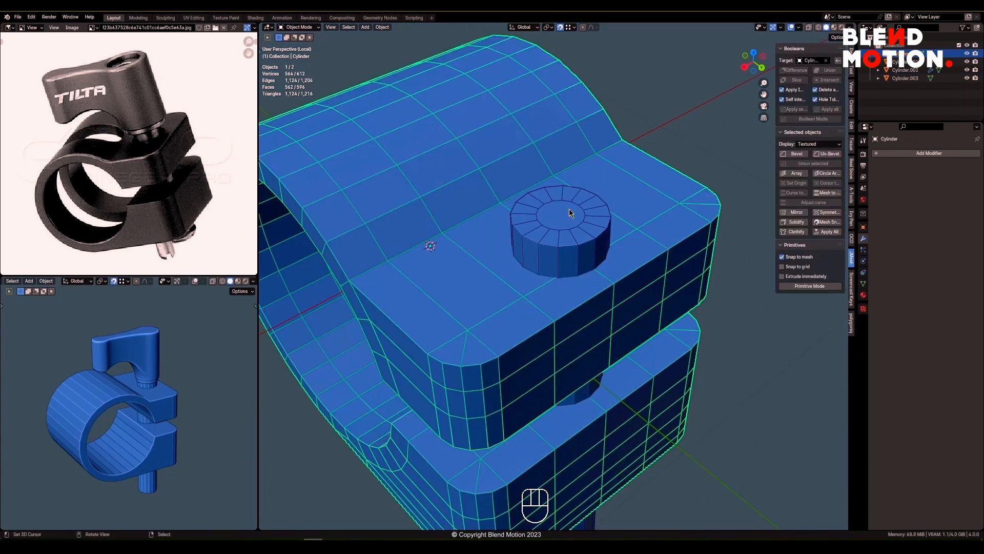
{"action": "right_click", "coordinate": [569, 213]}
{"action": "scroll", "coordinate": [580, 198], "scroll_direction": "down", "scroll_amount": 1}
{"action": "middle_click_drag", "start_coordinate": [570, 213], "coordinate": [593, 135]}
{"action": "left_click", "coordinate": [827, 70]}
{"action": "key", "text": "ctrl+z"}
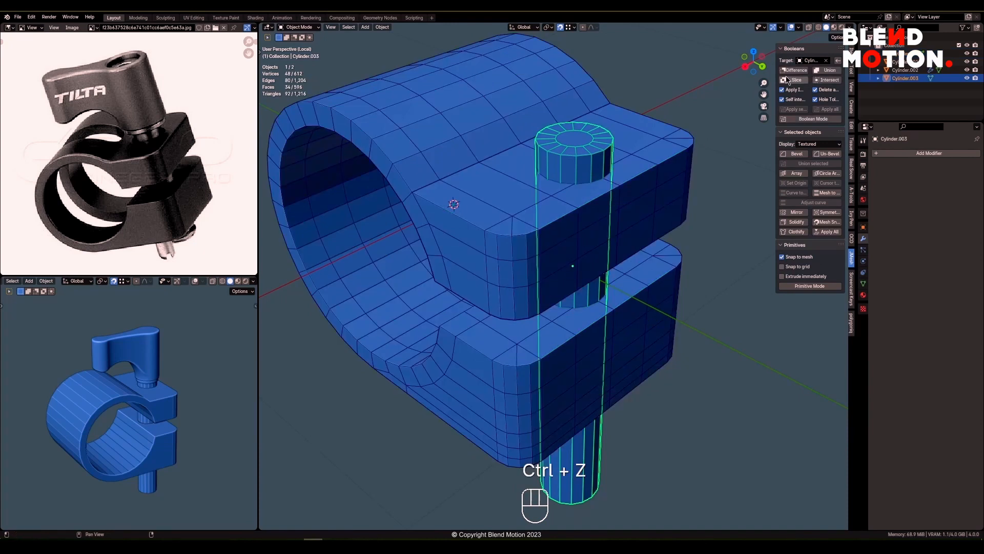
{"action": "left_click", "coordinate": [794, 70]}
Merge the clamp mesh's vertices by distance and move a vertex beside the hole rim onto its neighbour to merge them.
{"action": "scroll", "coordinate": [582, 209], "scroll_direction": "up", "scroll_amount": 3}
{"action": "middle_click_drag", "start_coordinate": [582, 209], "coordinate": [566, 313]}
{"action": "key", "text": "Tab"}
{"action": "key", "text": "alt+a"}
{"action": "key", "text": "a"}
{"action": "key", "text": "x"}
{"action": "key", "text": "1"}
{"action": "key", "text": "x"}
{"action": "left_click", "coordinate": [627, 271]}
{"action": "scroll", "coordinate": [566, 314], "scroll_direction": "up", "scroll_amount": 4}
{"action": "right_click", "coordinate": [542, 301]}
{"action": "key", "text": "g"}
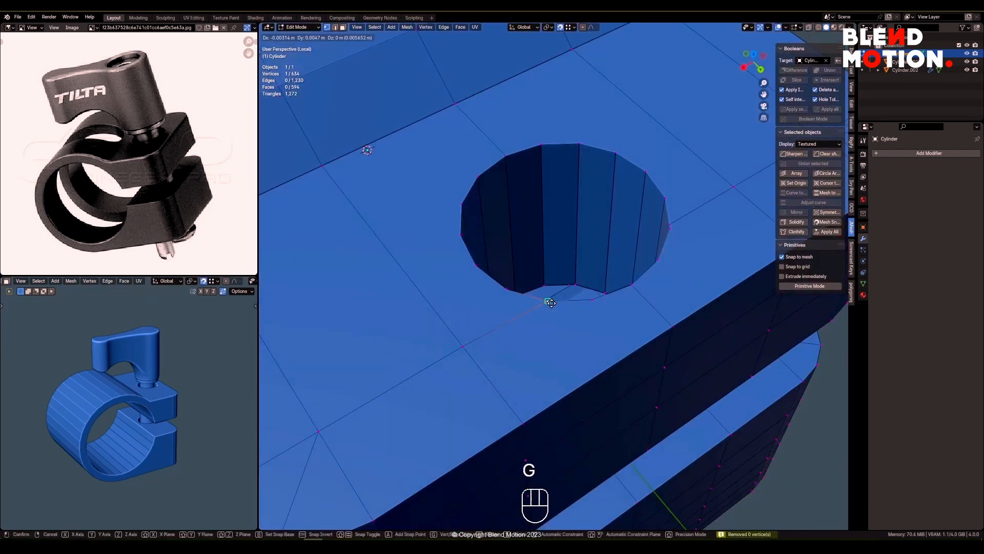
{"action": "left_click", "coordinate": [549, 301]}
{"action": "middle_click_drag", "start_coordinate": [597, 356], "coordinate": [571, 317]}
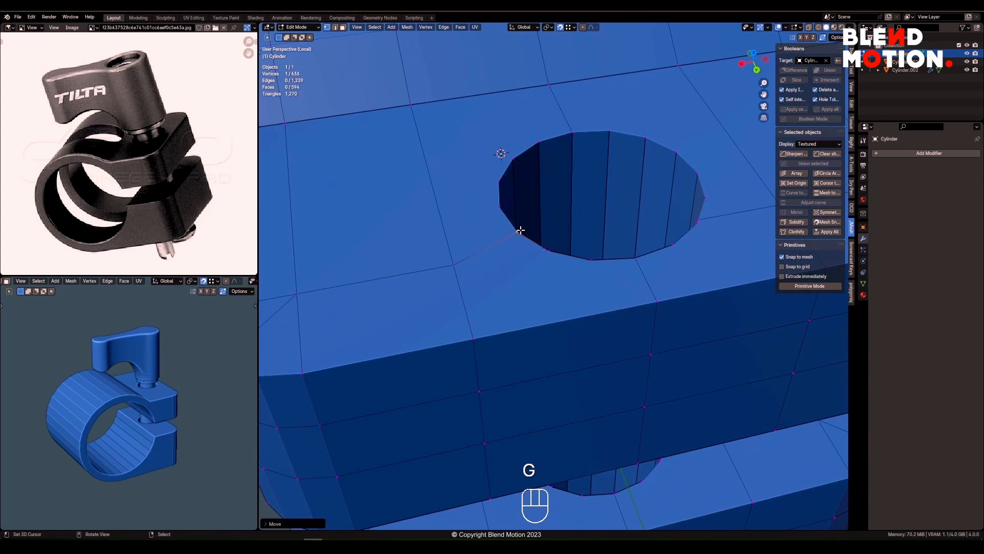
Connect the upper hole's rim to the surrounding edges and delete one half of the clamp along its centre loop.
{"action": "right_click", "coordinate": [584, 269], "text": "shift"}
{"action": "key", "text": "j"}
{"action": "middle_click_drag", "start_coordinate": [584, 269], "coordinate": [618, 296]}
{"action": "scroll", "coordinate": [618, 296], "scroll_direction": "down", "scroll_amount": 2}
{"action": "right_click", "coordinate": [584, 137], "text": "alt+shift"}
{"action": "middle_click_drag", "start_coordinate": [584, 137], "coordinate": [579, 93]}
{"action": "scroll", "coordinate": [579, 93], "scroll_direction": "down", "scroll_amount": 4}
{"action": "scroll", "coordinate": [577, 304], "scroll_direction": "up", "scroll_amount": 4}
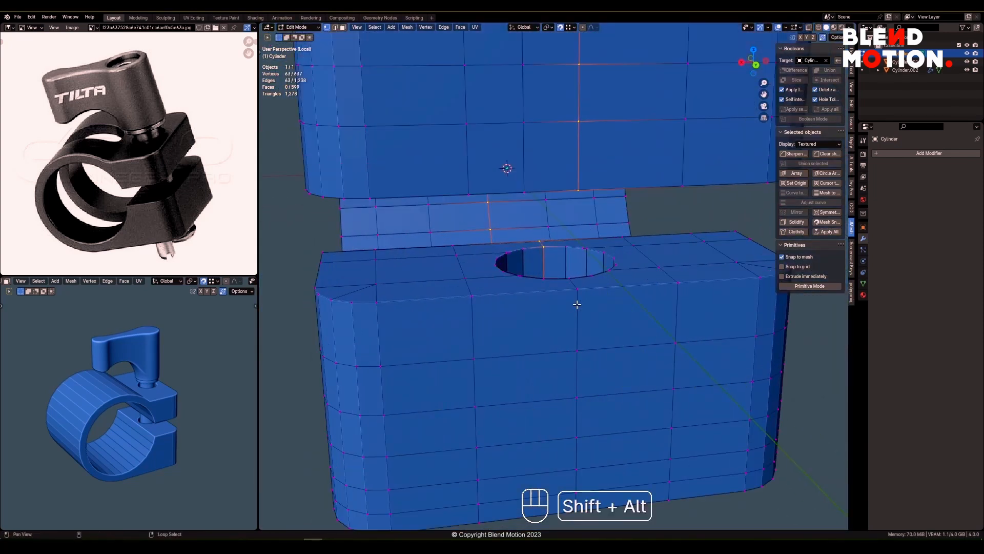
{"action": "left_click", "coordinate": [619, 294]}
{"action": "scroll", "coordinate": [615, 299], "scroll_direction": "down", "scroll_amount": 3}
{"action": "key", "text": "ctrl+l"}
{"action": "key", "text": "x"}
{"action": "left_click", "coordinate": [571, 287]}
Connect the half-hole's rim vertices to the outer edge vertices on the lower jaw.
{"action": "scroll", "coordinate": [566, 292], "scroll_direction": "up", "scroll_amount": 4}
{"action": "middle_click_drag", "start_coordinate": [566, 292], "coordinate": [557, 268]}
{"action": "key", "text": "j"}
{"action": "middle_click_drag", "start_coordinate": [513, 311], "coordinate": [585, 328]}
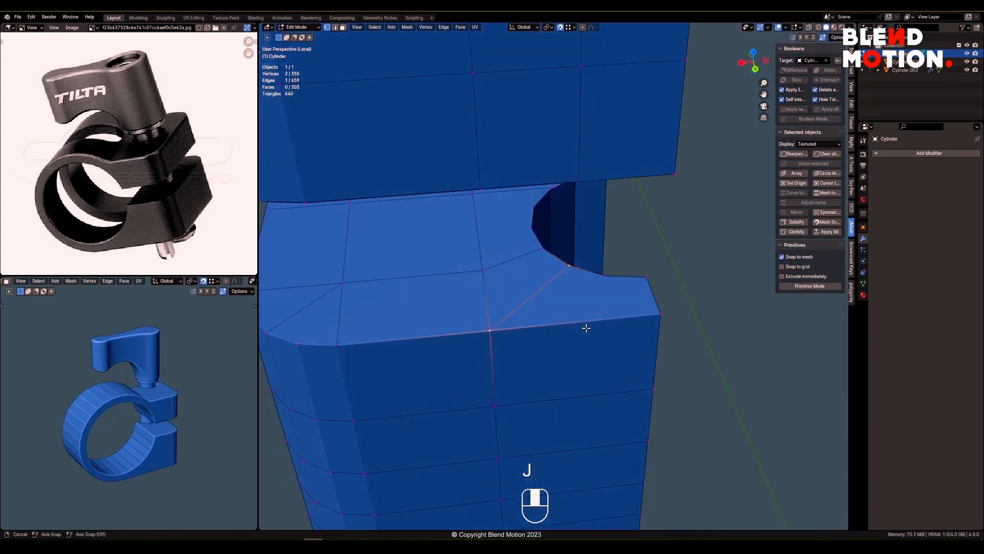
{"action": "right_click", "coordinate": [580, 329]}
{"action": "right_click", "coordinate": [604, 279], "text": "shift"}
{"action": "scroll", "coordinate": [588, 322], "scroll_direction": "down", "scroll_amount": 1}
{"action": "middle_click_drag", "start_coordinate": [587, 306], "coordinate": [574, 298]}
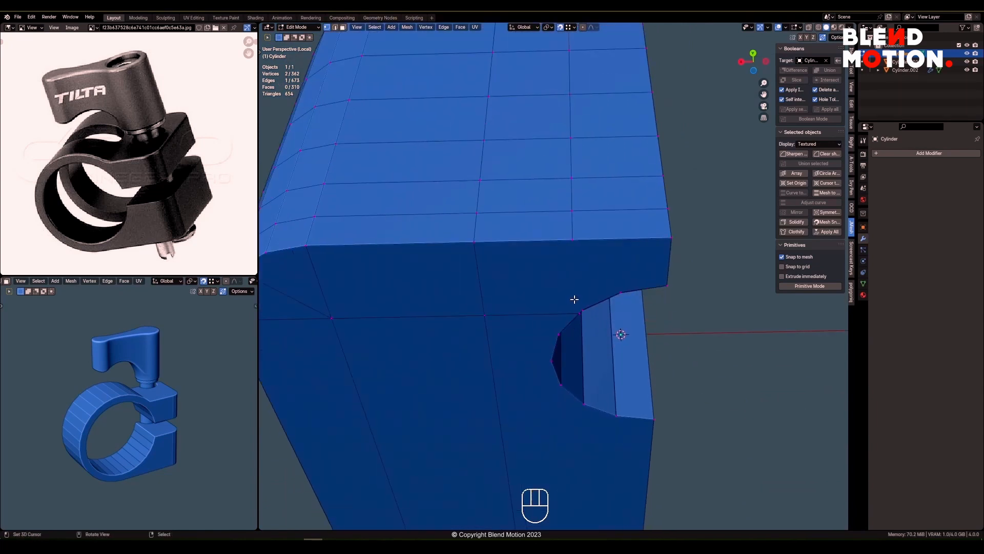
{"action": "left_click", "coordinate": [555, 340]}
{"action": "middle_click_drag", "start_coordinate": [555, 340], "coordinate": [596, 288]}
{"action": "scroll", "coordinate": [597, 288], "scroll_direction": "down", "scroll_amount": 3}
Add edge loops through the lower jaw beside the half-hole and connect their vertices to the rim on the outer face.
{"action": "key", "text": "ctrl+r"}
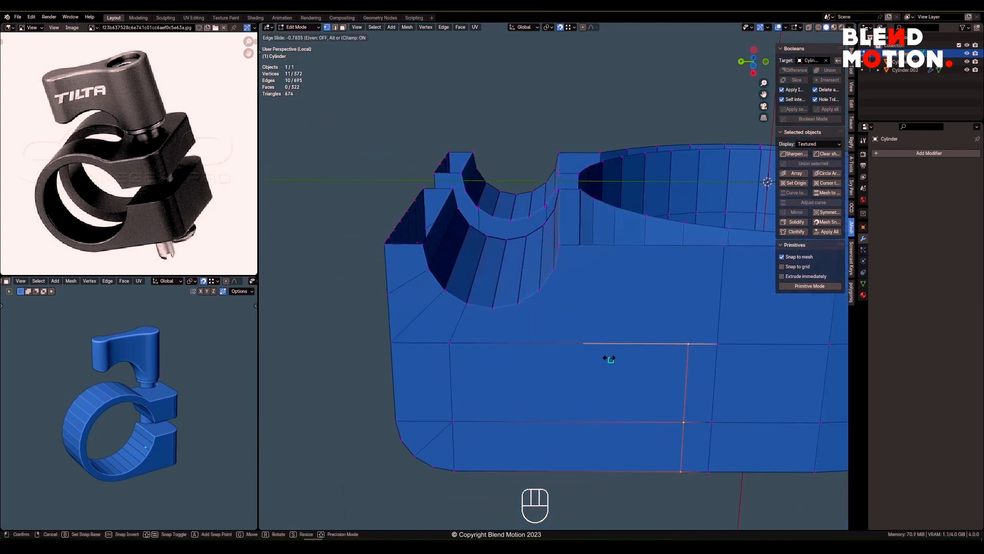
{"action": "left_click", "coordinate": [608, 356]}
{"action": "middle_click_drag", "start_coordinate": [608, 355], "coordinate": [636, 318]}
{"action": "key", "text": "ctrl+r"}
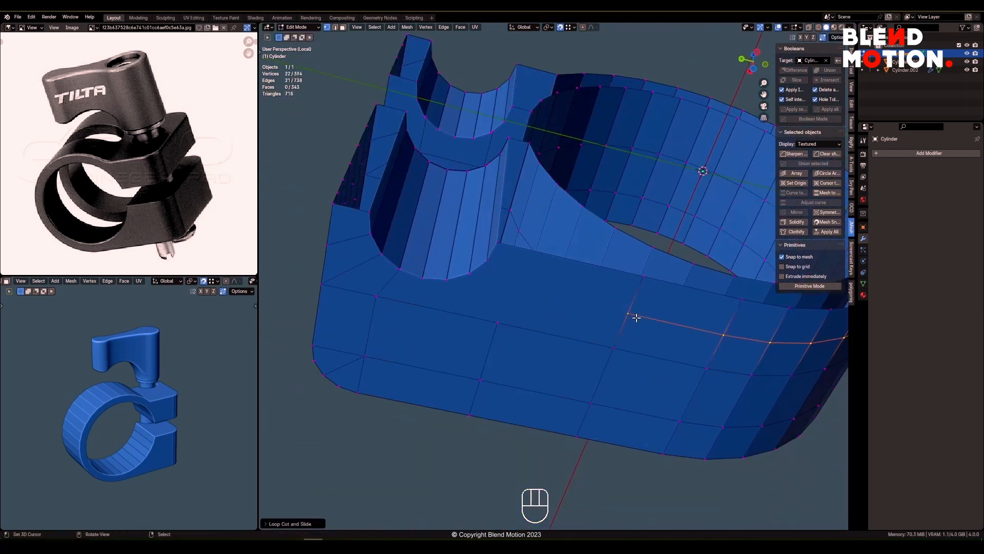
{"action": "left_click", "coordinate": [501, 246], "text": "shift"}
{"action": "key", "text": "j"}
{"action": "middle_click_drag", "start_coordinate": [501, 246], "coordinate": [517, 281]}
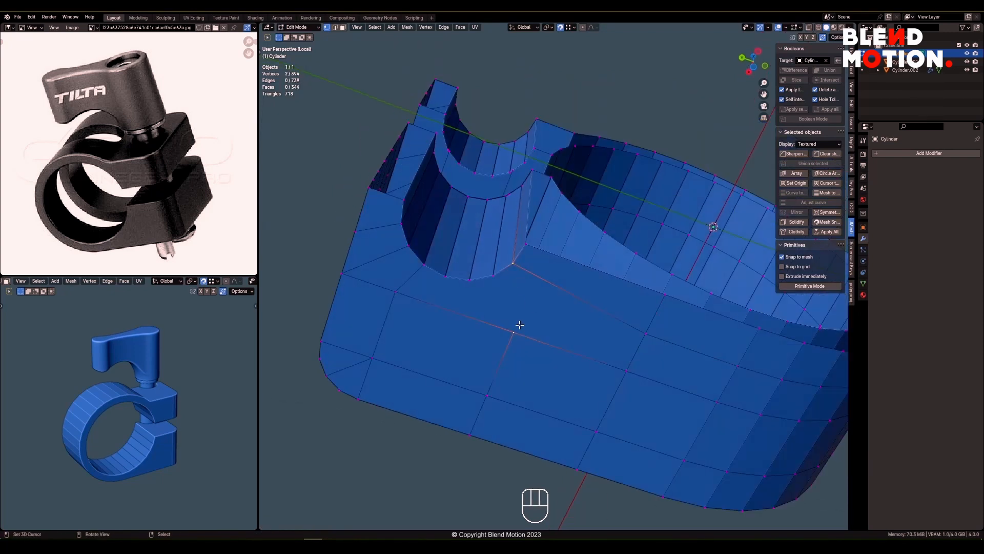
{"action": "key", "text": "ctrl+x"}
{"action": "middle_click_drag", "start_coordinate": [519, 325], "coordinate": [556, 364]}
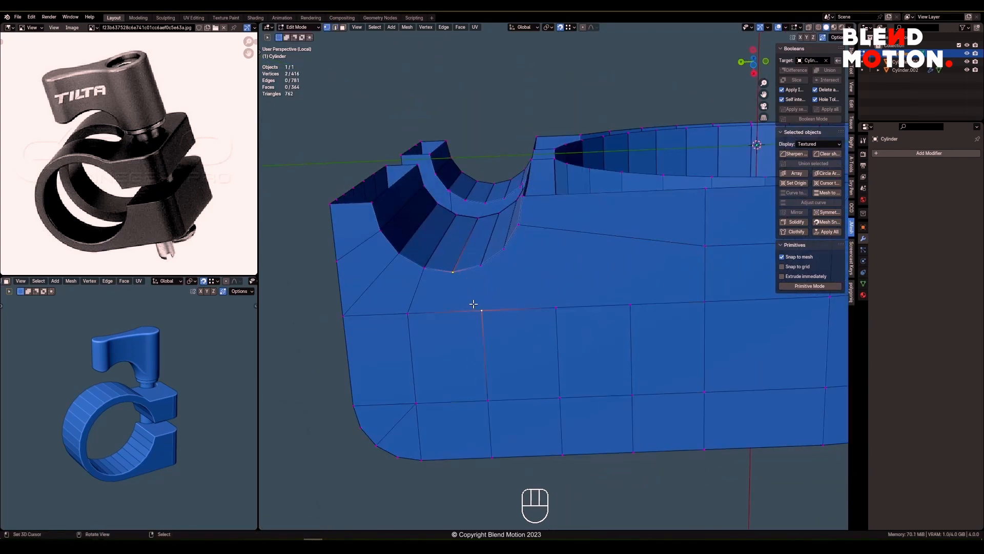
Reroute the edges around the half-hole on the lower jaw's outer face with cuts, vertex connections and a merge.
{"action": "middle_click_drag", "start_coordinate": [630, 299], "coordinate": [615, 310], "text": "shift"}
{"action": "key", "text": "k"}
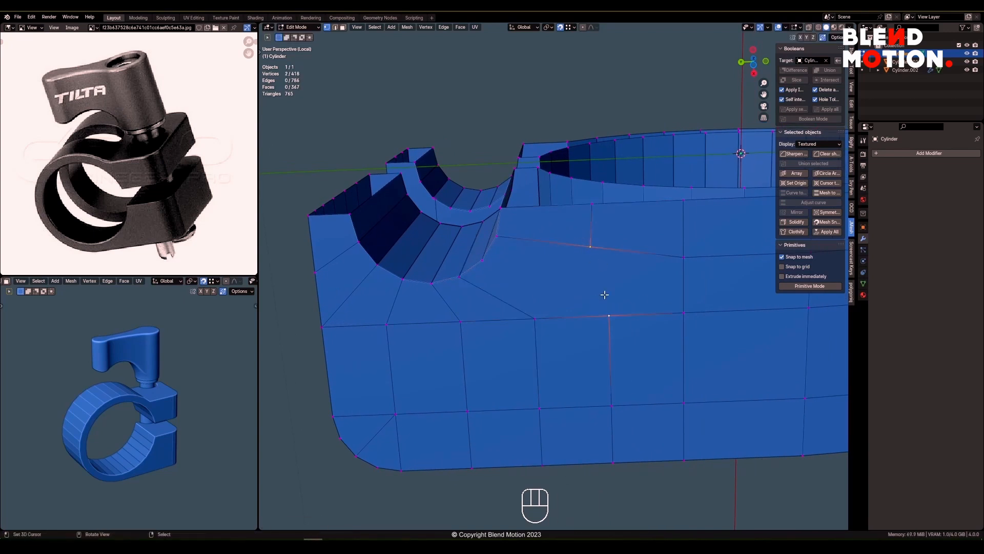
{"action": "key", "text": "j"}
{"action": "middle_click_drag", "start_coordinate": [496, 267], "coordinate": [520, 266]}
{"action": "right_click", "coordinate": [608, 261], "text": "ctrl"}
{"action": "key", "text": "m"}
{"action": "left_click", "coordinate": [607, 261]}
Connect the grid vertices on the lower jaw's gap face to the matching half-hole rim vertices.
{"action": "right_click", "coordinate": [517, 239], "text": "alt+shift"}
{"action": "right_click", "coordinate": [579, 241], "text": "alt+shift"}
{"action": "scroll", "coordinate": [578, 235], "scroll_direction": "down", "scroll_amount": 1}
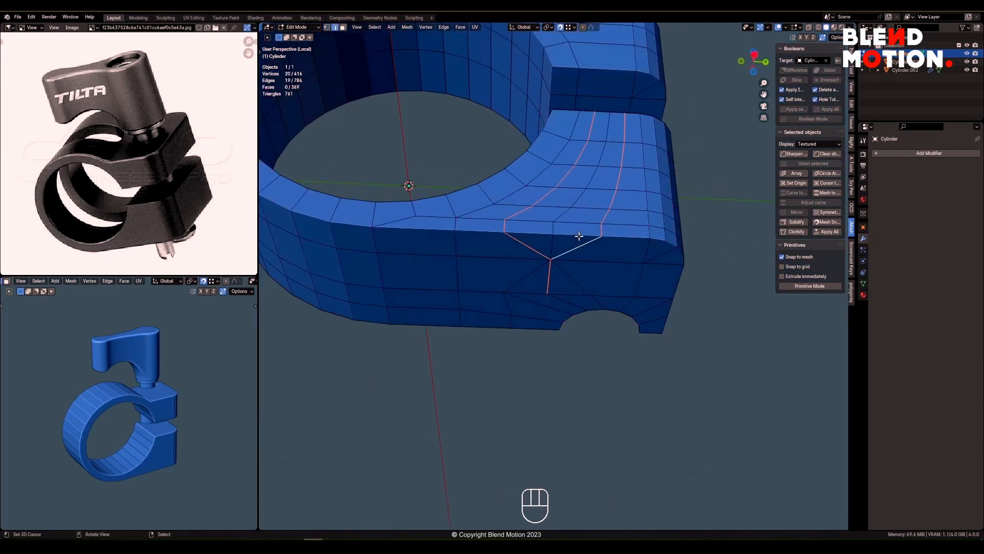
{"action": "middle_click_drag", "start_coordinate": [578, 236], "coordinate": [549, 279]}
{"action": "middle_click_drag", "start_coordinate": [548, 280], "coordinate": [461, 225], "text": "shift"}
{"action": "middle_click_drag", "start_coordinate": [461, 226], "coordinate": [518, 270], "text": "shift"}
{"action": "key", "text": "1"}
{"action": "right_click", "coordinate": [451, 238]}
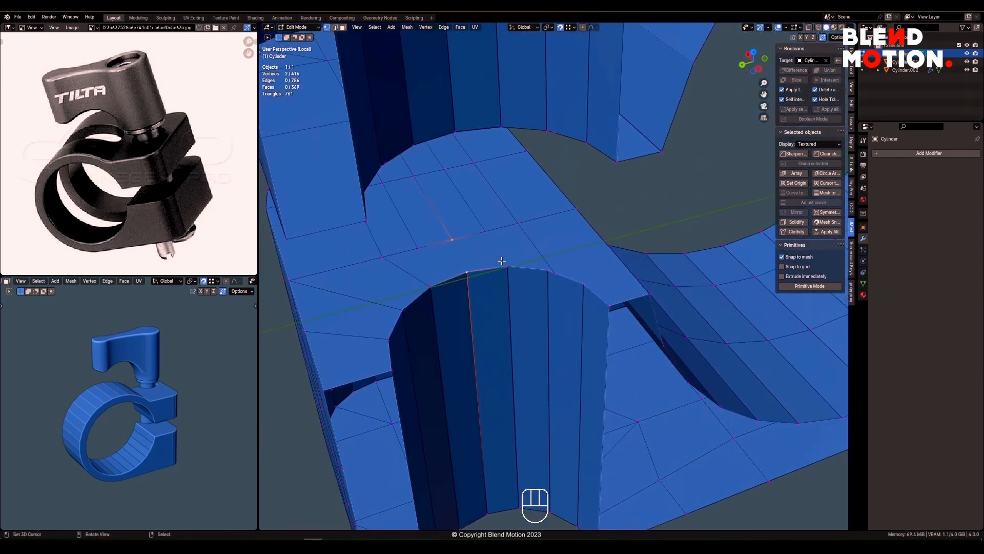
{"action": "scroll", "coordinate": [501, 263], "scroll_direction": "up", "scroll_amount": 2}
{"action": "right_click", "coordinate": [440, 270], "text": "shift"}
{"action": "key", "text": "j"}
{"action": "right_click", "coordinate": [494, 264]}
{"action": "right_click", "coordinate": [512, 211], "text": "shift"}
{"action": "key", "text": "j"}
{"action": "middle_click_drag", "start_coordinate": [574, 195], "coordinate": [597, 274]}
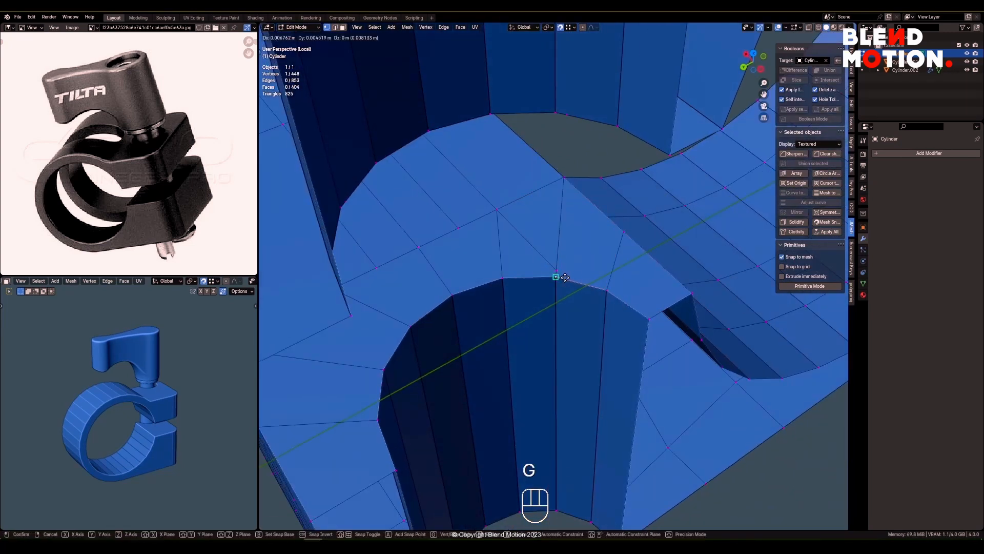
Dissolve the two surplus edge loops running down the lower jaw beside the half-hole.
{"action": "key", "text": "alt+a"}
{"action": "scroll", "coordinate": [534, 269], "scroll_direction": "down", "scroll_amount": 3}
{"action": "right_click", "coordinate": [465, 227], "text": "alt+shift"}
{"action": "right_click", "coordinate": [499, 206], "text": "alt+shift"}
{"action": "middle_click_drag", "start_coordinate": [500, 206], "coordinate": [551, 262]}
{"action": "key", "text": "x"}
{"action": "left_click", "coordinate": [550, 293]}
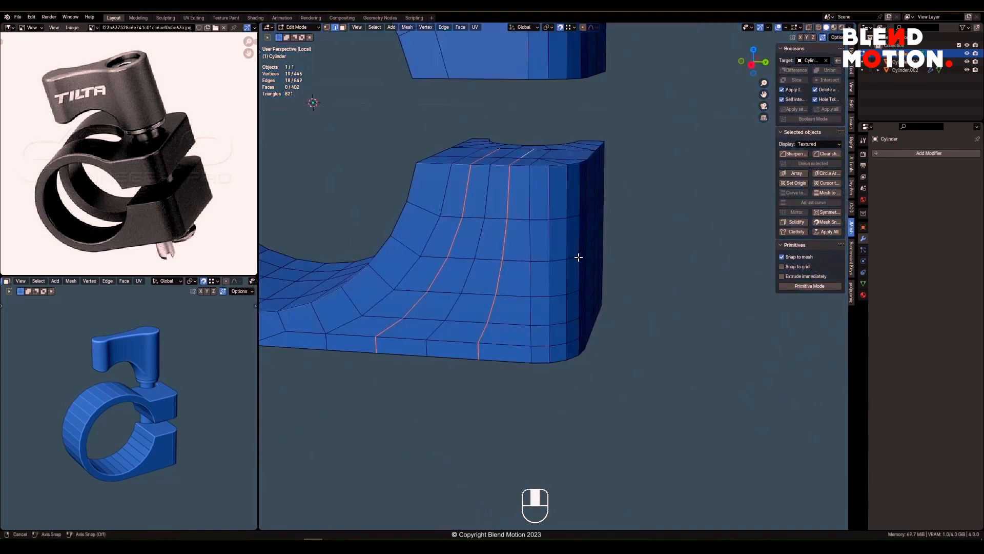
{"action": "scroll", "coordinate": [504, 332], "scroll_direction": "up", "scroll_amount": 1}
{"action": "scroll", "coordinate": [531, 304], "scroll_direction": "down", "scroll_amount": 2}
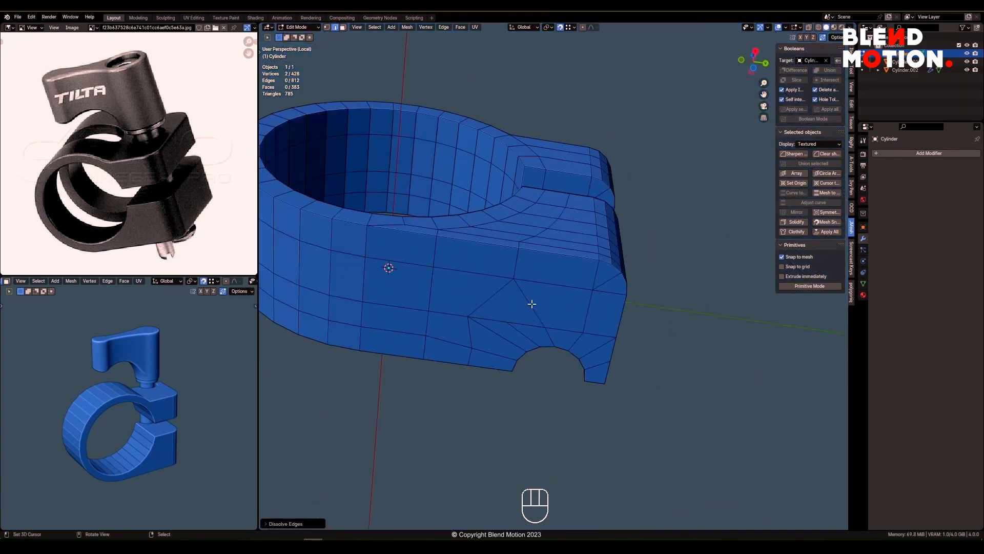
Add a centred edge loop across the jaw and connect the upper jaw's top-face vertices to the half-hole rim.
{"action": "middle_click_drag", "start_coordinate": [532, 303], "coordinate": [515, 226]}
{"action": "key", "text": "ctrl+r"}
{"action": "left_click", "coordinate": [512, 221]}
{"action": "right_click", "coordinate": [512, 222]}
{"action": "middle_click_drag", "start_coordinate": [584, 242], "coordinate": [451, 271]}
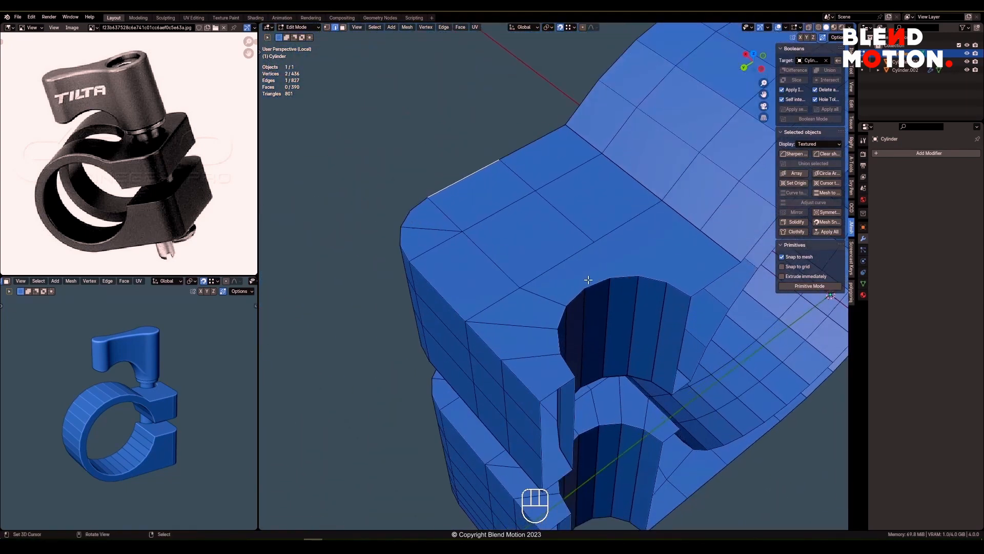
{"action": "scroll", "coordinate": [615, 287], "scroll_direction": "up", "scroll_amount": 1}
{"action": "key", "text": "1"}
{"action": "right_click", "coordinate": [623, 299]}
{"action": "key", "text": "j"}
{"action": "middle_click_drag", "start_coordinate": [596, 283], "coordinate": [572, 280]}
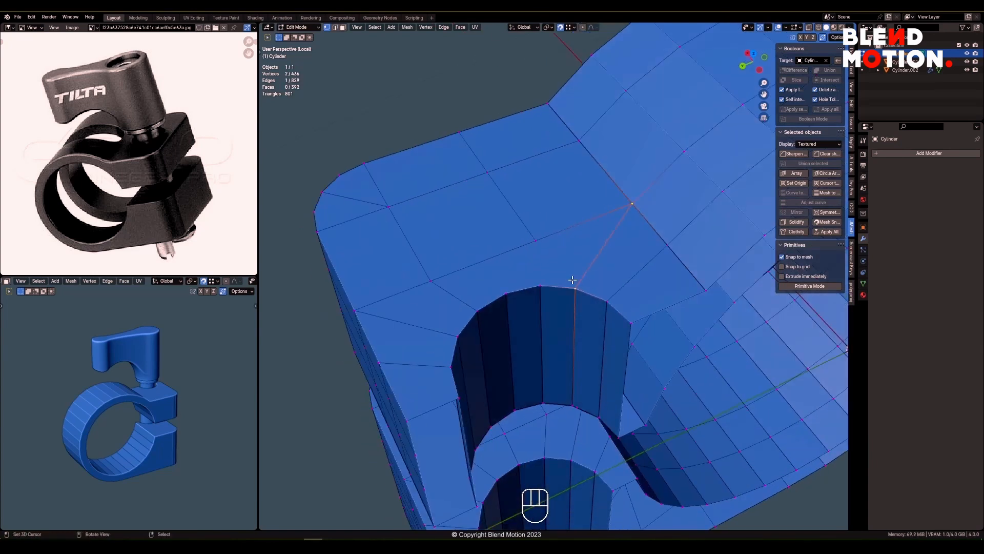
{"action": "key", "text": "j"}
{"action": "middle_click_drag", "start_coordinate": [549, 244], "coordinate": [515, 197]}
Connect the half-hole's rim vertices to the outer edge and grid vertices on the upper jaw's underside.
{"action": "right_click", "coordinate": [454, 270]}
{"action": "mouse_move", "coordinate": [466, 317]}
{"action": "middle_mouse_down", "text": "shift"}
{"action": "mouse_move", "coordinate": [531, 288]}
{"action": "mouse_move", "coordinate": [468, 306]}
{"action": "middle_mouse_up", "text": "shift"}
{"action": "right_click", "coordinate": [379, 298], "text": "shift"}
{"action": "key", "text": "j"}
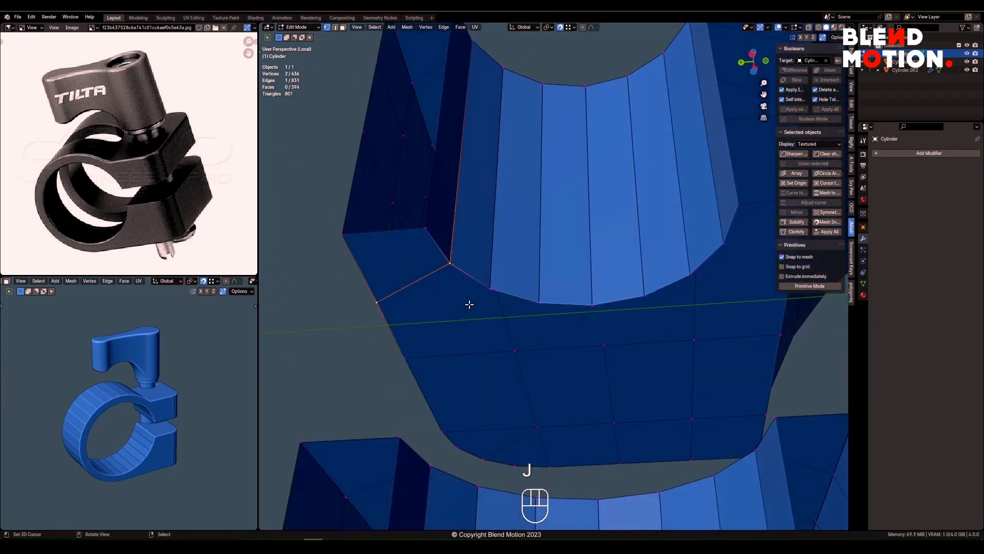
{"action": "right_click", "coordinate": [490, 284]}
{"action": "right_click", "coordinate": [409, 350], "text": "shift"}
{"action": "middle_click_drag", "start_coordinate": [597, 302], "coordinate": [538, 306], "text": "shift"}
{"action": "right_click", "coordinate": [534, 349], "text": "shift"}
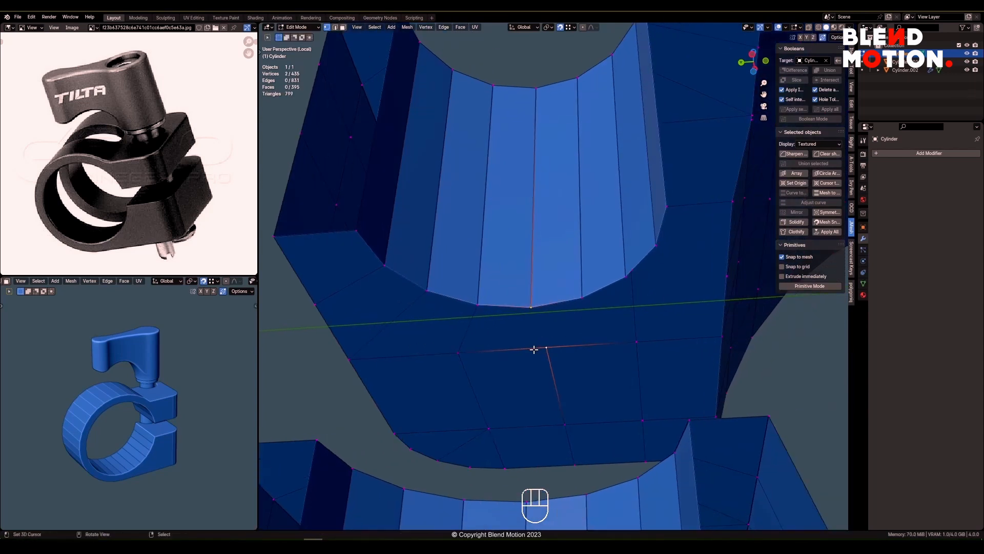
{"action": "key", "text": "j"}
Reroute the edges near the ring side of the upper jaw's underside by moving vertices, connecting the rim and dissolving surplus edges.
{"action": "right_click", "coordinate": [629, 278]}
{"action": "middle_click_drag", "start_coordinate": [629, 278], "coordinate": [611, 291], "text": "shift"}
{"action": "left_click", "coordinate": [609, 285]}
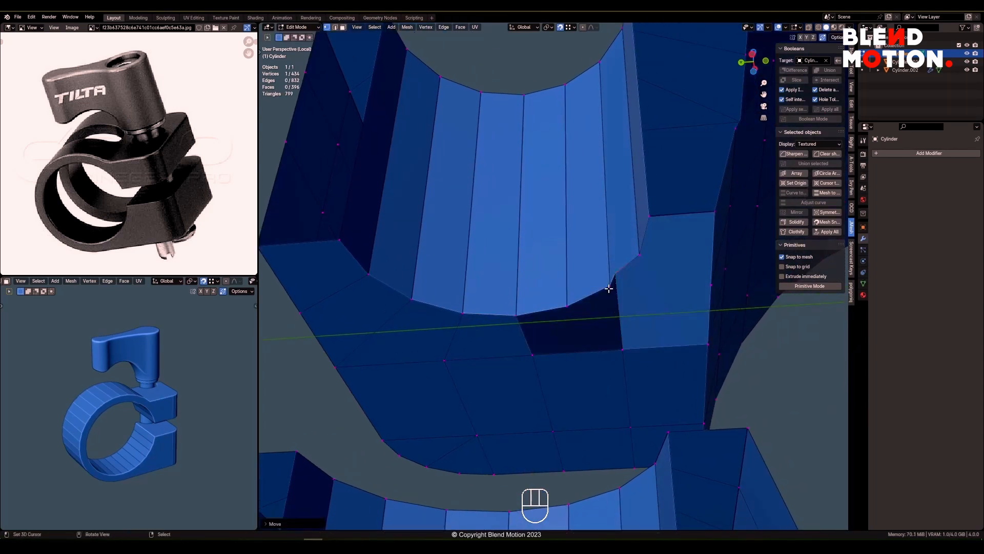
{"action": "key", "text": "g"}
{"action": "left_click", "coordinate": [687, 292]}
{"action": "middle_click_drag", "start_coordinate": [687, 292], "coordinate": [537, 371], "text": "shift"}
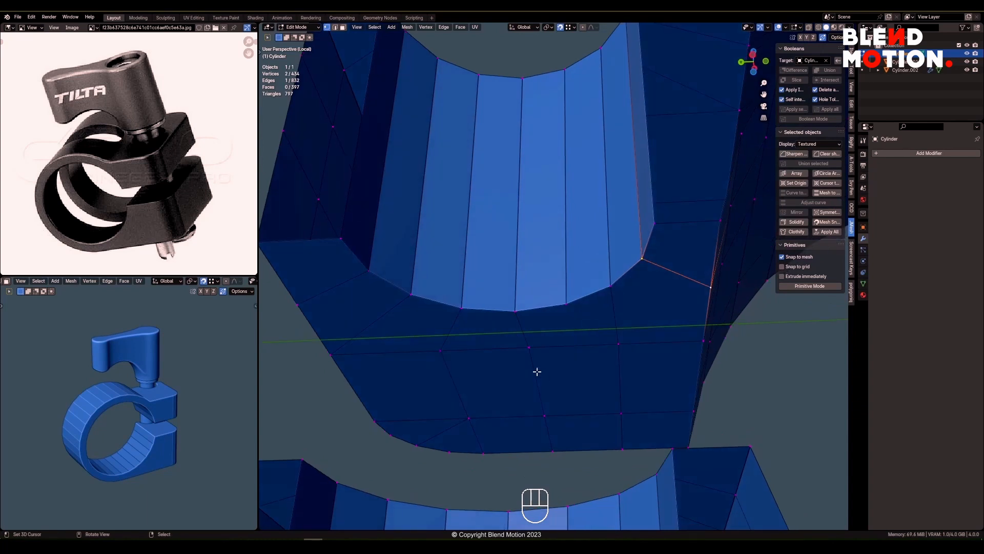
{"action": "key", "text": "x"}
{"action": "left_click", "coordinate": [539, 328]}
{"action": "middle_click_drag", "start_coordinate": [539, 328], "coordinate": [570, 273]}
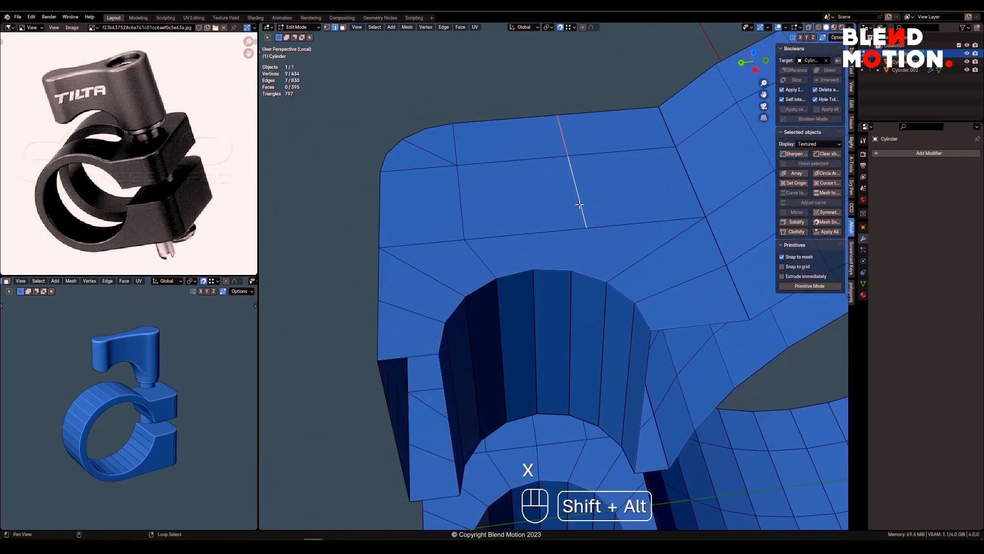
Try replacing the single edge loop on the upper jaw's top face with two loops tied to the half-hole rim.
{"action": "key", "text": "x"}
{"action": "left_click", "coordinate": [579, 207]}
{"action": "middle_click_drag", "start_coordinate": [578, 207], "coordinate": [613, 251]}
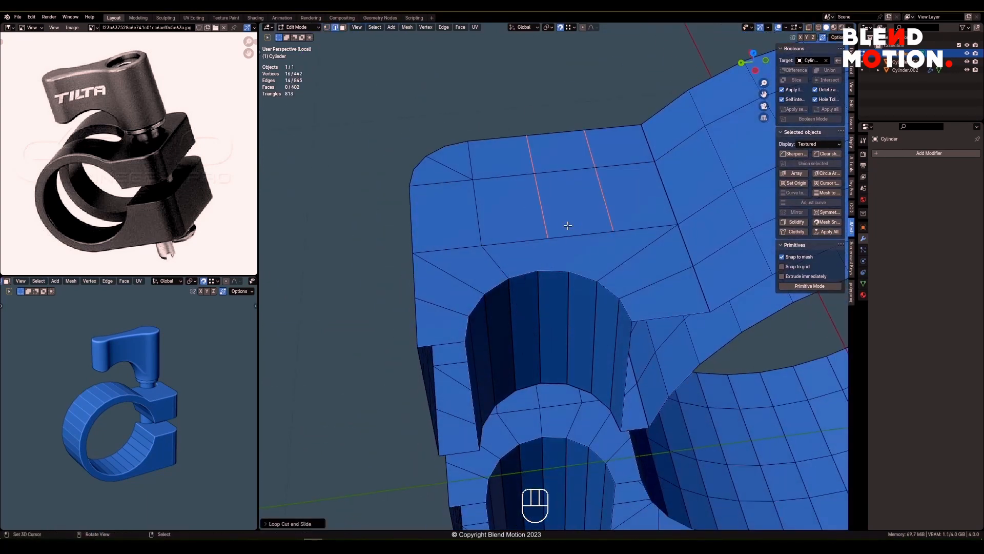
{"action": "key", "text": "1"}
{"action": "left_click", "coordinate": [548, 238]}
{"action": "left_click", "coordinate": [539, 260], "text": "shift"}
{"action": "key", "text": "2"}
{"action": "left_click", "coordinate": [603, 308], "text": "alt"}
{"action": "middle_click_drag", "start_coordinate": [603, 307], "coordinate": [514, 254]}
{"action": "key", "text": "ctrl+z"}
{"action": "key", "text": "ctrl+z"}
{"action": "key", "text": "ctrl+z"}
Dissolve the two edge loops on the upper jaw's top face and connect a grid vertex to the half-hole rim on its underside.
{"action": "key", "text": "x"}
{"action": "key", "text": "n"}
{"action": "scroll", "coordinate": [617, 287], "scroll_direction": "down", "scroll_amount": 3}
{"action": "key", "text": "1"}
{"action": "scroll", "coordinate": [643, 296], "scroll_direction": "up", "scroll_amount": 2}
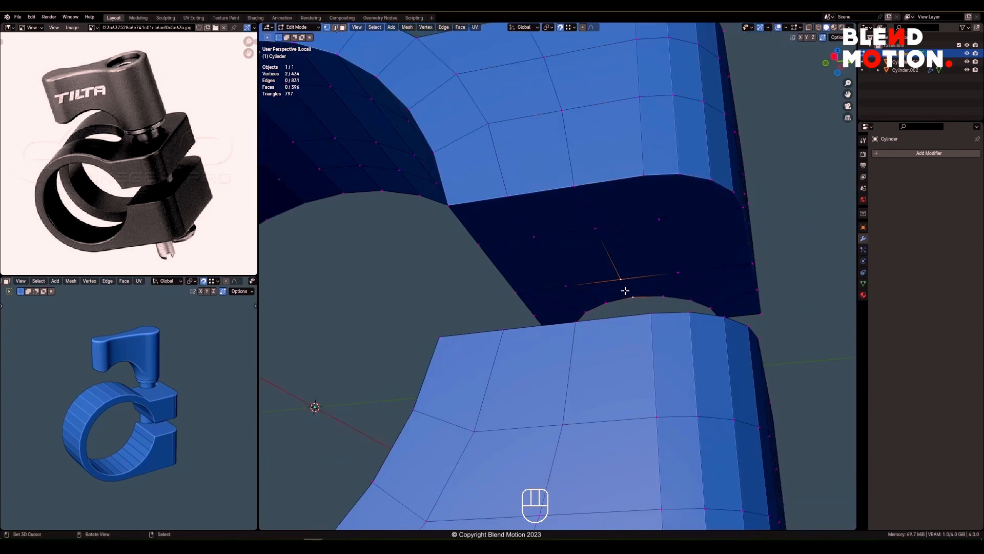
{"action": "key", "text": "j"}
Connect further vertex pairs on the upper jaw to continue the edge flow around the half-hole.
{"action": "scroll", "coordinate": [577, 257], "scroll_direction": "up", "scroll_amount": 2}
{"action": "left_click", "coordinate": [577, 257]}
{"action": "left_click", "coordinate": [569, 276]}
{"action": "scroll", "coordinate": [569, 271], "scroll_direction": "down", "scroll_amount": 3}
{"action": "left_click", "coordinate": [514, 255], "text": "shift"}
{"action": "key", "text": "j"}
{"action": "scroll", "coordinate": [548, 288], "scroll_direction": "up", "scroll_amount": 2}
{"action": "key", "text": "j"}
Add an edge loop across the lower jaw to extend its side-face grid.
{"action": "middle_click_drag", "start_coordinate": [584, 292], "coordinate": [575, 185]}
{"action": "left_click", "coordinate": [538, 330], "text": "alt+shift"}
{"action": "middle_click_drag", "start_coordinate": [550, 258], "coordinate": [518, 308], "text": "shift"}
{"action": "key", "text": "ctrl+r"}
{"action": "left_click", "coordinate": [430, 273]}
{"action": "middle_click_drag", "start_coordinate": [430, 272], "coordinate": [537, 291]}
Try moving a vertex on the lower jaw's side face onto the neighbouring grid vertex to merge them.
{"action": "key", "text": "1"}
{"action": "left_click", "coordinate": [537, 291]}
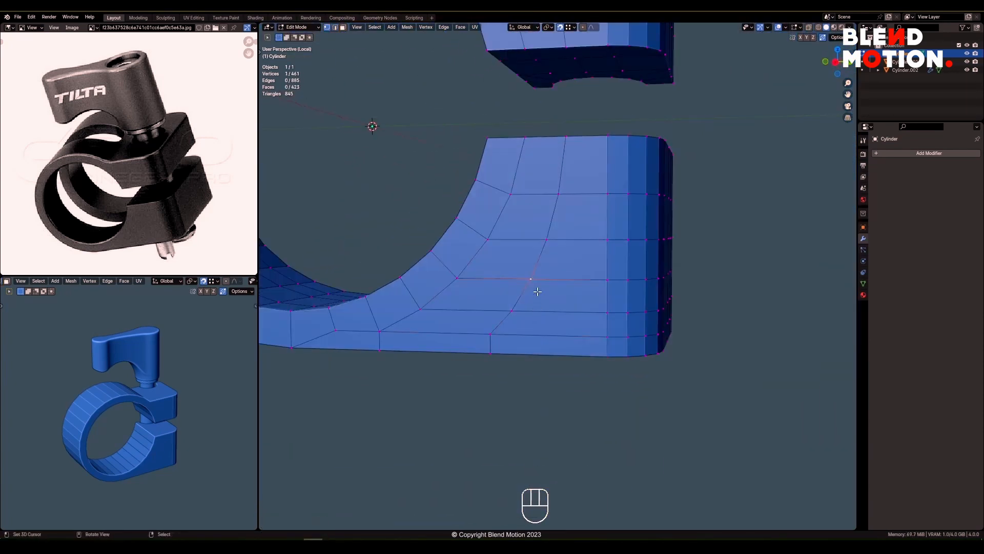
{"action": "key", "text": "g"}
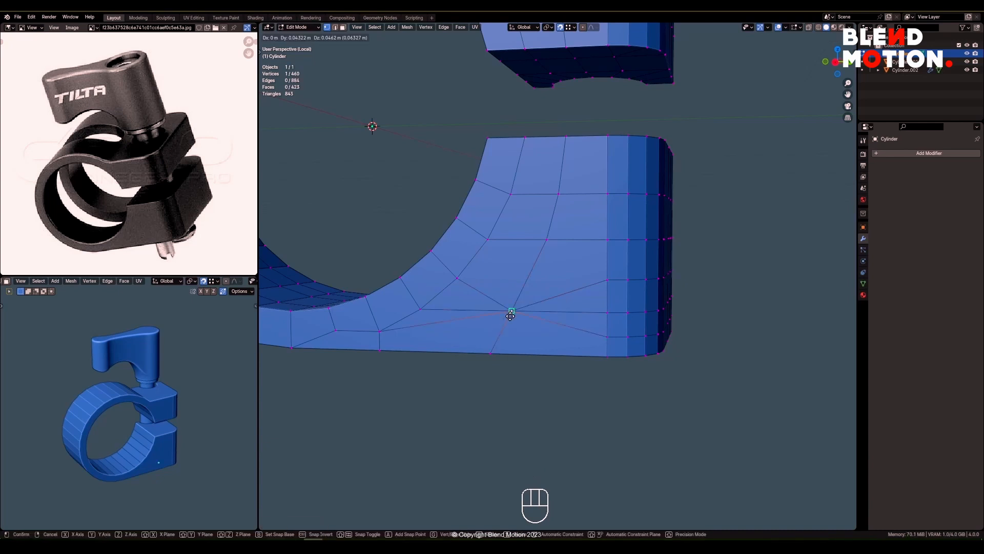
{"action": "left_click", "coordinate": [510, 316]}
{"action": "middle_click_drag", "start_coordinate": [510, 315], "coordinate": [631, 331]}
{"action": "key", "text": "ctrl+z"}
Bevel the edges running along the front of the ring's bore and around the jaws' facing surfaces.
{"action": "scroll", "coordinate": [544, 304], "scroll_direction": "down", "scroll_amount": 5}
{"action": "key", "text": "2"}
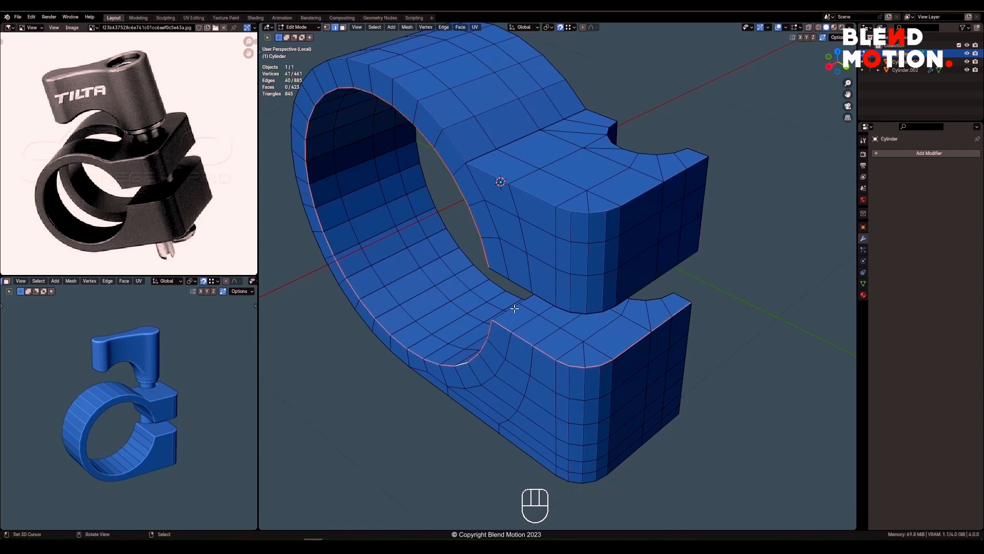
{"action": "middle_click_drag", "start_coordinate": [514, 308], "coordinate": [493, 307]}
{"action": "right_click", "coordinate": [689, 245], "text": "ctrl"}
{"action": "middle_click_drag", "start_coordinate": [617, 212], "coordinate": [612, 315]}
{"action": "key", "text": "ctrl+b"}
{"action": "left_click", "coordinate": [593, 322]}
{"action": "scroll", "coordinate": [76, 157], "scroll_direction": "up", "scroll_amount": 2}
{"action": "scroll", "coordinate": [72, 157], "scroll_direction": "down", "scroll_amount": 2}
{"action": "key", "text": "alt+a"}
Bevel the outer front edge running from the upper jaw's top around the ring to the lower jaw's bottom.
{"action": "left_click", "coordinate": [615, 292], "text": "alt+shift"}
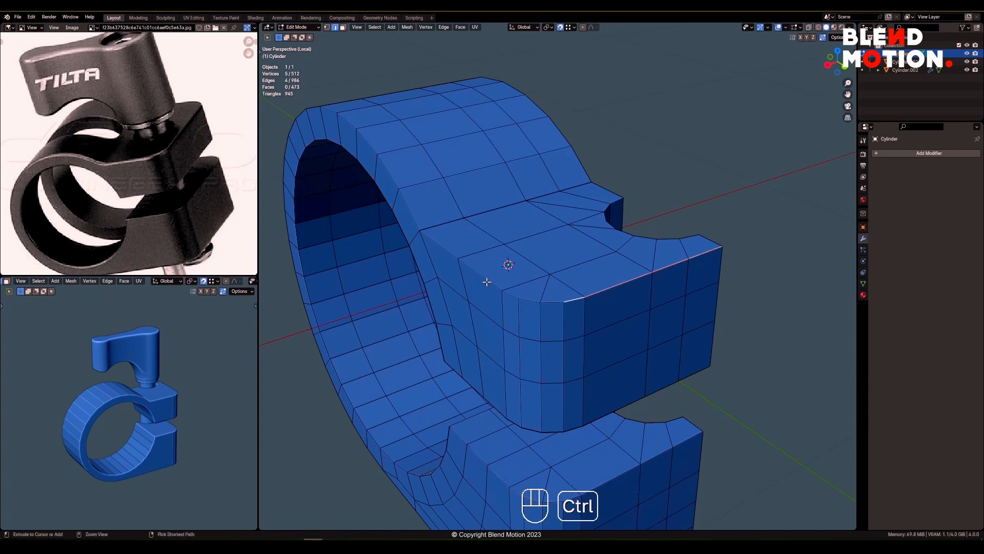
{"action": "middle_click_drag", "start_coordinate": [449, 247], "coordinate": [419, 362]}
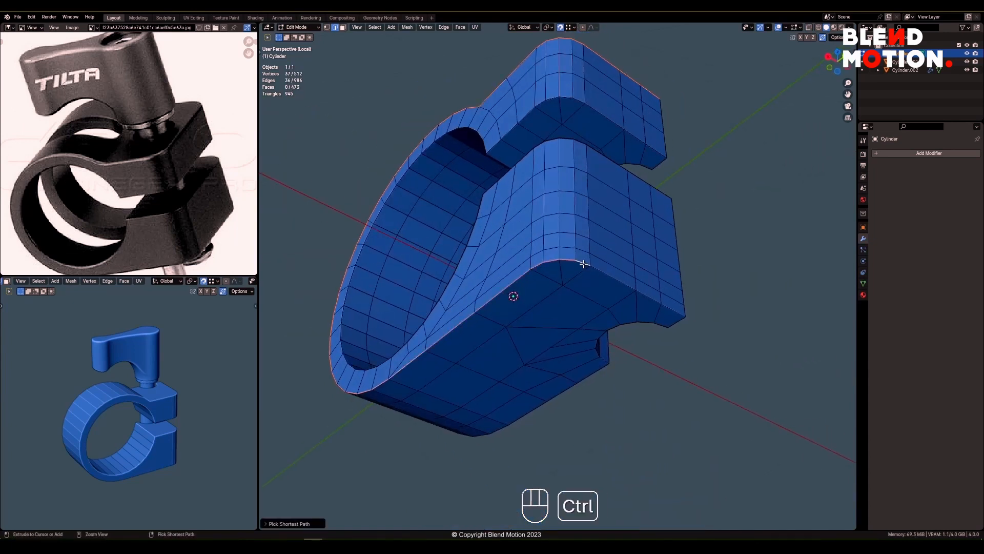
{"action": "middle_click_drag", "start_coordinate": [584, 264], "coordinate": [534, 286]}
{"action": "key", "text": "ctrl+b"}
{"action": "left_click", "coordinate": [614, 337]}
{"action": "scroll", "coordinate": [615, 337], "scroll_direction": "down", "scroll_amount": 3}
Add a Mirror modifier to the clamp that mirrors along Z only, with X switched off.
{"action": "key", "text": "space"}
{"action": "mouse_move", "coordinate": [535, 286]}
{"action": "left_click", "coordinate": [651, 363]}
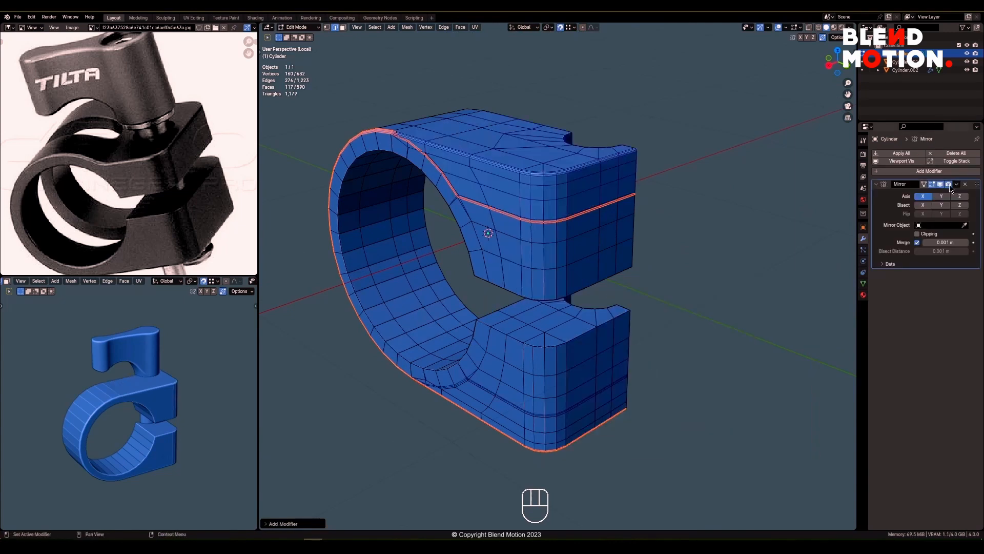
{"action": "left_click", "coordinate": [959, 196]}
{"action": "left_click", "coordinate": [922, 196]}
Add a level 2 Subdivision modifier to the clamp in object mode and shade it smooth.
{"action": "key", "text": "Tab"}
{"action": "left_click", "coordinate": [517, 270]}
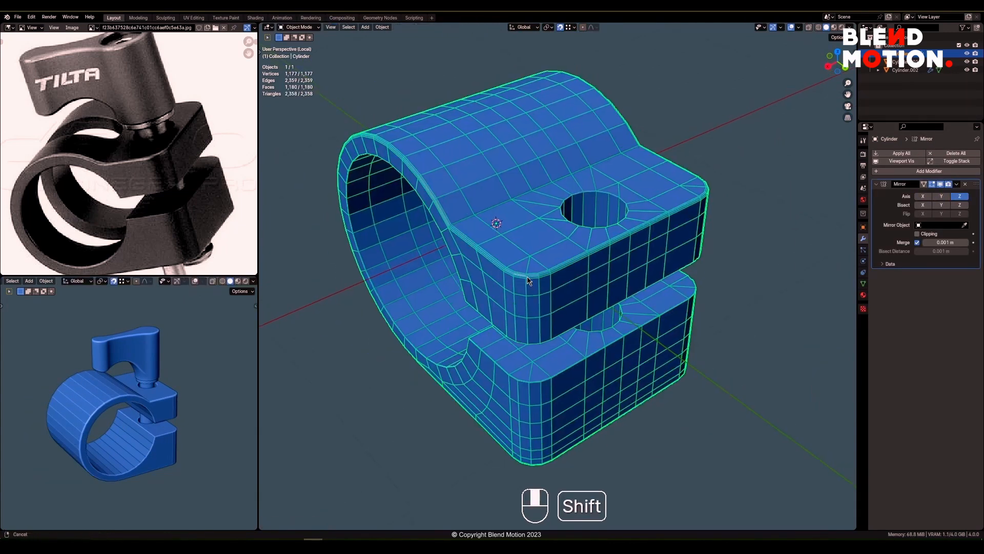
{"action": "key", "text": "ctrl+2"}
{"action": "key", "text": "w"}
{"action": "left_click", "coordinate": [533, 255]}
Bevel the edge where the ring's bore meets the lower jaw's inner face, then show the subdivision.
{"action": "middle_click_drag", "start_coordinate": [539, 251], "coordinate": [602, 307]}
{"action": "scroll", "coordinate": [602, 307], "scroll_direction": "up", "scroll_amount": 5}
{"action": "key", "text": "Tab"}
{"action": "scroll", "coordinate": [603, 308], "scroll_direction": "up", "scroll_amount": 2}
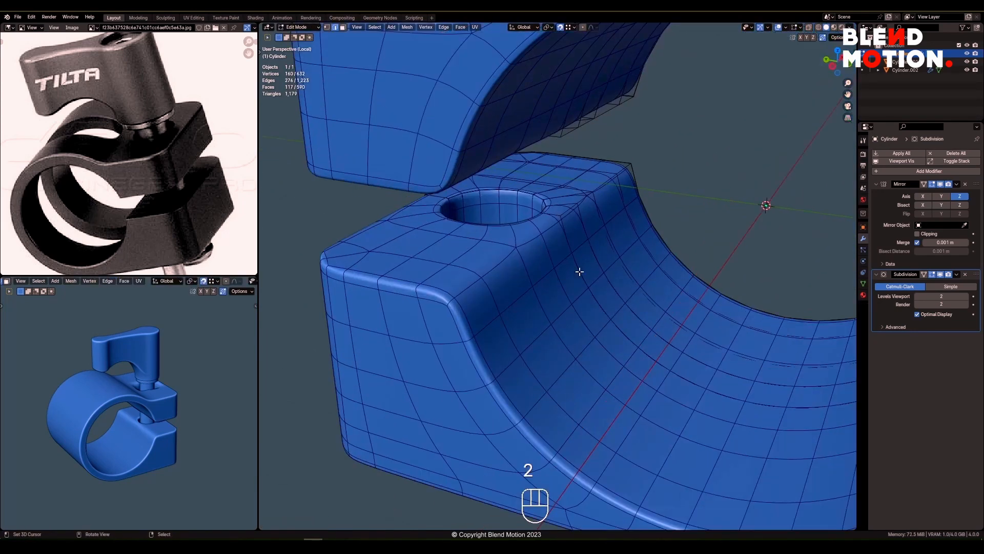
{"action": "left_click", "coordinate": [672, 253], "text": "alt"}
{"action": "middle_click_drag", "start_coordinate": [598, 190], "coordinate": [606, 290], "text": "shift"}
{"action": "key", "text": "ctrl+b"}
{"action": "key", "text": "BackSpace"}
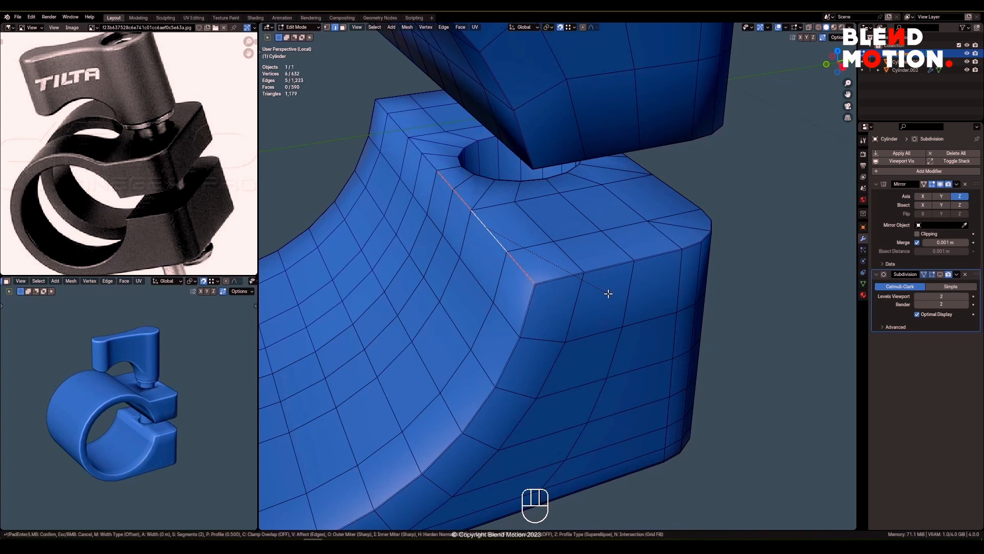
{"action": "type", "text": "05"}
{"action": "left_click", "coordinate": [931, 274]}
Connect the lower jaw's bevelled corner vertex to the nearby grid vertex on the side face.
{"action": "key", "text": "1"}
{"action": "left_click", "coordinate": [534, 297]}
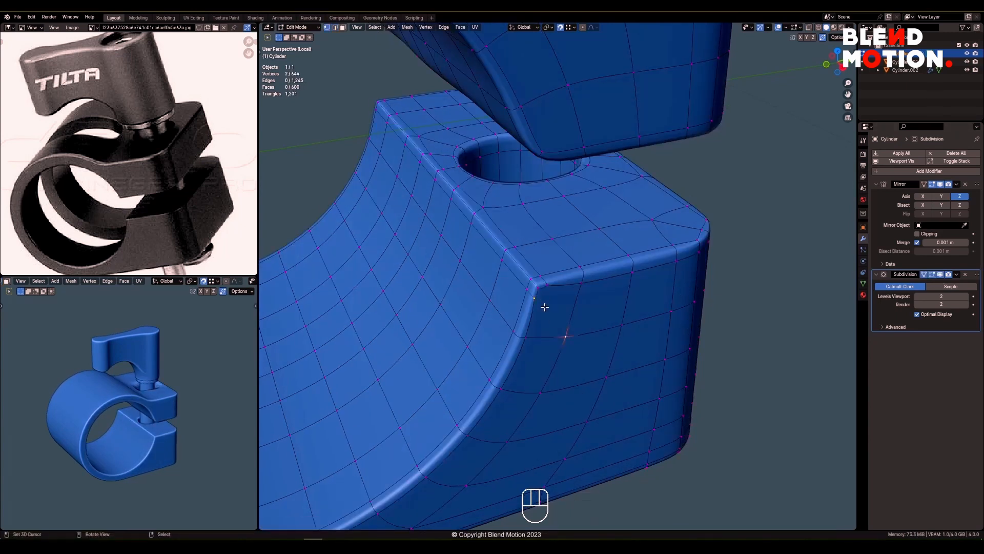
{"action": "key", "text": "j"}
Bevel the edge between the ring's bore and the upper jaw's underside, and connect its corner to the nearby side-face vertex.
{"action": "middle_click_drag", "start_coordinate": [566, 335], "coordinate": [524, 300], "text": "shift"}
{"action": "key", "text": "2"}
{"action": "key", "text": "ctrl+b"}
{"action": "left_click", "coordinate": [525, 289]}
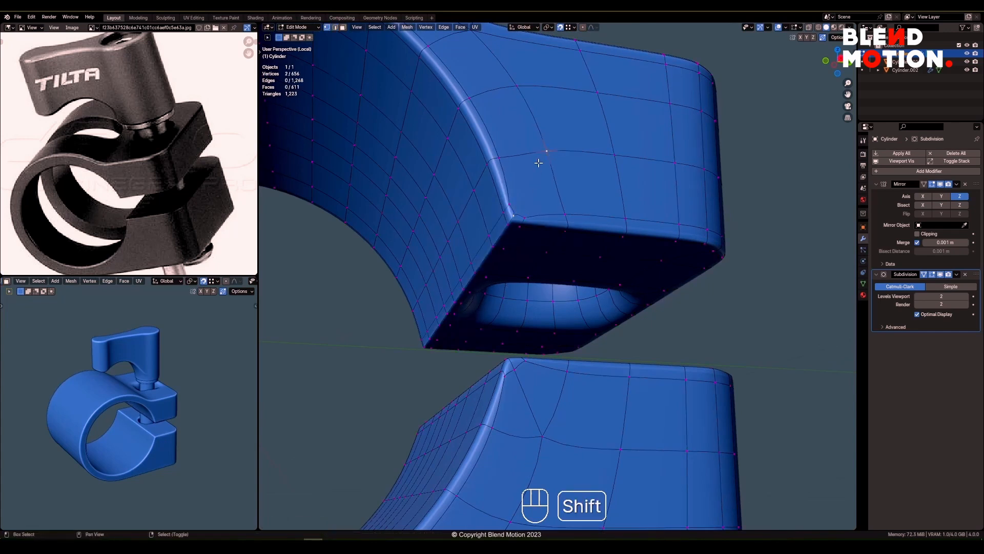
Bevel the half-hole's rim on the upper jaw's underside and hide the mirrored half.
{"action": "middle_click_drag", "start_coordinate": [558, 303], "coordinate": [690, 307]}
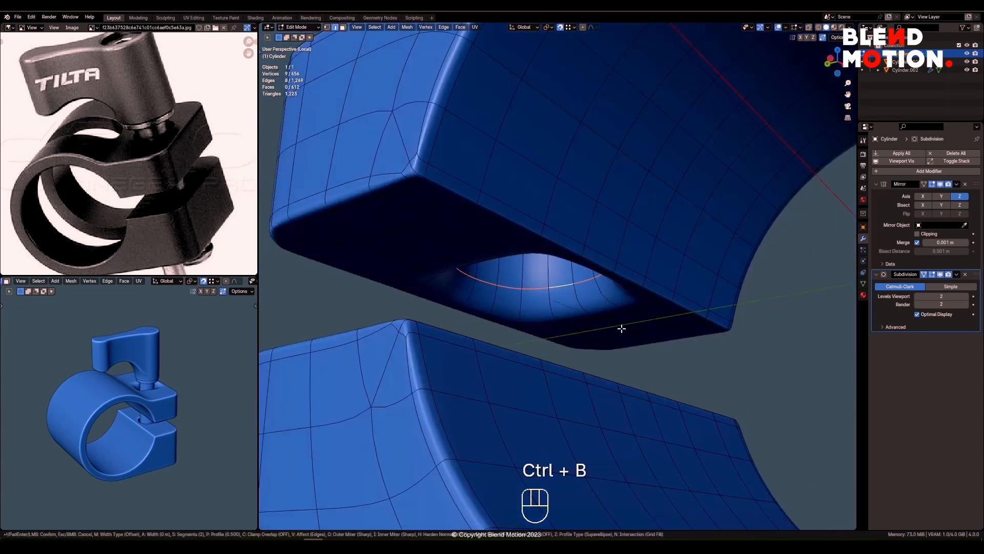
{"action": "middle_click_drag", "start_coordinate": [622, 328], "coordinate": [600, 308]}
{"action": "left_click", "coordinate": [940, 185]}
{"action": "middle_click_drag", "start_coordinate": [600, 308], "coordinate": [624, 339], "text": "shift"}
{"action": "key", "text": "1"}
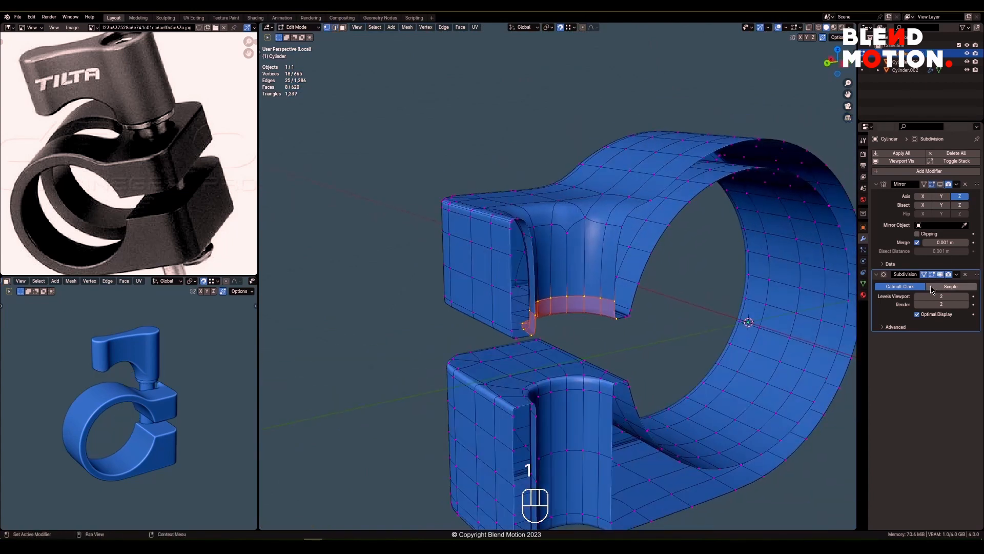
Hide the subdivision and add two edge loops around the wall of the upper jaw's half-hole.
{"action": "left_click", "coordinate": [940, 275]}
{"action": "scroll", "coordinate": [558, 262], "scroll_direction": "up", "scroll_amount": 1}
{"action": "left_click", "coordinate": [543, 282]}
{"action": "scroll", "coordinate": [538, 293], "scroll_direction": "up", "scroll_amount": 3}
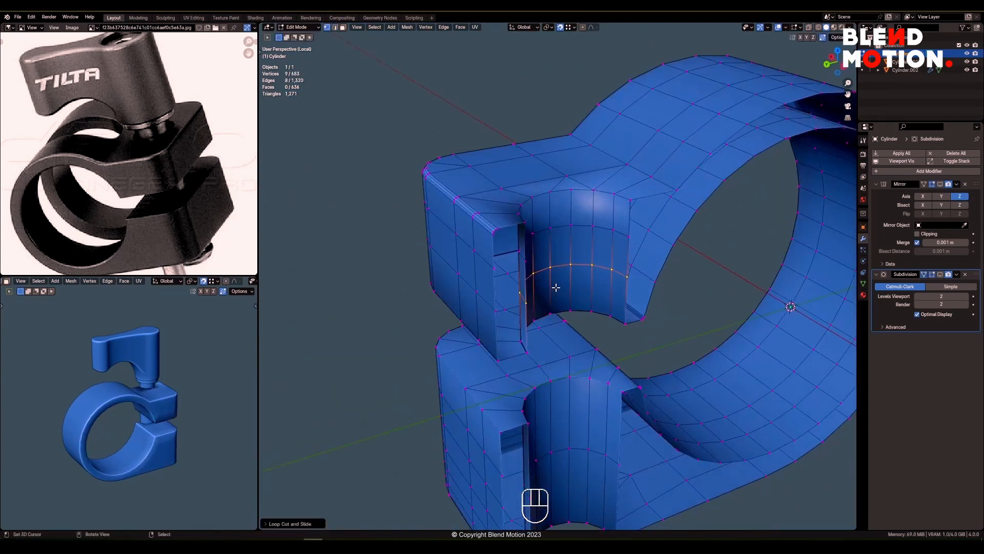
Bevel the half-hole's rim on the upper jaw's top face.
{"action": "key", "text": "2"}
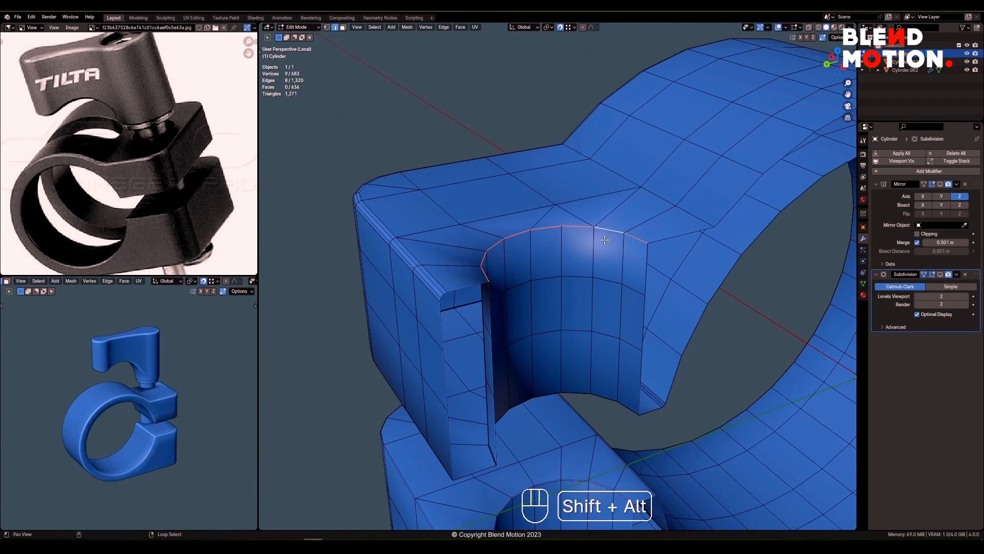
{"action": "middle_click_drag", "start_coordinate": [605, 240], "coordinate": [592, 276]}
{"action": "key", "text": "ctrl+b"}
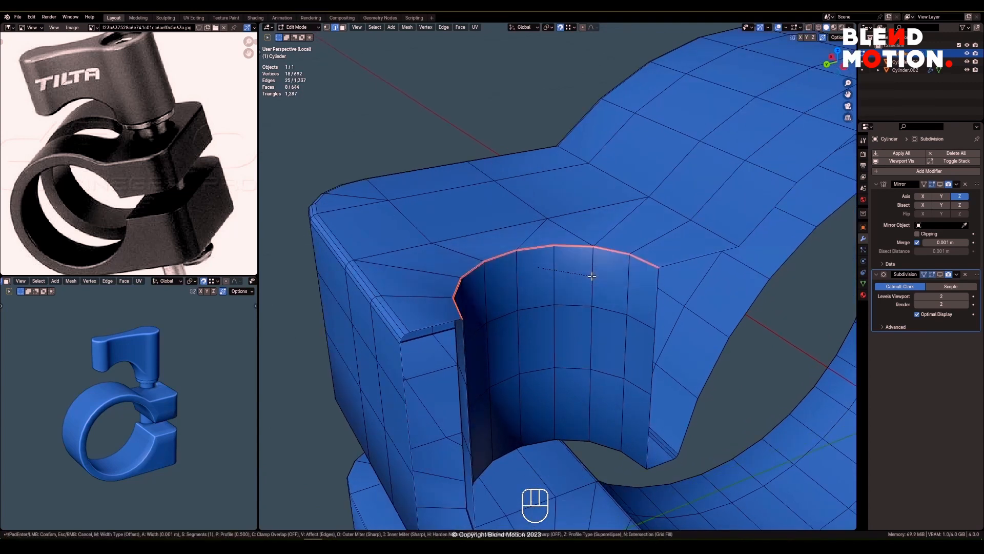
{"action": "left_click_drag", "start_coordinate": [923, 275], "coordinate": [940, 275]}
Add three edge loops around the wall of the lower jaw's half-hole with the subdivision hidden.
{"action": "scroll", "coordinate": [610, 314], "scroll_direction": "down", "scroll_amount": 3}
{"action": "middle_click_drag", "start_coordinate": [592, 492], "coordinate": [547, 316], "text": "shift"}
{"action": "key", "text": "1"}
{"action": "middle_click_drag", "start_coordinate": [558, 358], "coordinate": [556, 451]}
{"action": "left_click", "coordinate": [940, 275]}
{"action": "key", "text": "ctrl+r"}
{"action": "double_click", "coordinate": [544, 255]}
{"action": "key", "text": "ctrl+r"}
{"action": "double_click", "coordinate": [554, 296]}
{"action": "key", "text": "ctrl+r"}
{"action": "double_click", "coordinate": [571, 321]}
Move the half-hole's outermost rim vertex along X in top view to even out the curve.
{"action": "scroll", "coordinate": [571, 307], "scroll_direction": "down", "scroll_amount": 2}
{"action": "scroll", "coordinate": [554, 329], "scroll_direction": "up", "scroll_amount": 5}
{"action": "middle_click_drag", "start_coordinate": [554, 328], "coordinate": [571, 273]}
{"action": "right_click", "coordinate": [568, 274]}
{"action": "key", "text": "KP_7"}
{"action": "scroll", "coordinate": [565, 287], "scroll_direction": "up", "scroll_amount": 4}
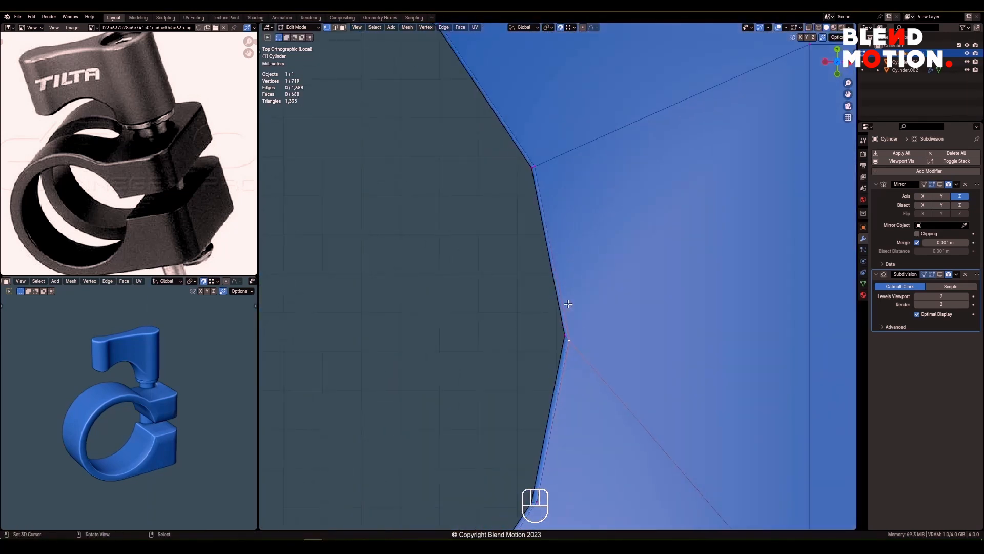
{"action": "key", "text": "g"}
{"action": "key", "text": "x"}
{"action": "left_click", "coordinate": [590, 307]}
Slide the adjacent vertex along the half-hole rim's edge to smooth its outline.
{"action": "scroll", "coordinate": [639, 308], "scroll_direction": "down", "scroll_amount": 4}
{"action": "middle_click_drag", "start_coordinate": [639, 308], "coordinate": [632, 218], "text": "shift"}
{"action": "scroll", "coordinate": [559, 294], "scroll_direction": "up", "scroll_amount": 1}
{"action": "right_click", "coordinate": [546, 301]}
{"action": "scroll", "coordinate": [549, 300], "scroll_direction": "up", "scroll_amount": 3}
{"action": "key", "text": "g"}
{"action": "key", "text": "g"}
{"action": "left_click", "coordinate": [580, 294]}
{"action": "scroll", "coordinate": [573, 307], "scroll_direction": "down", "scroll_amount": 6}
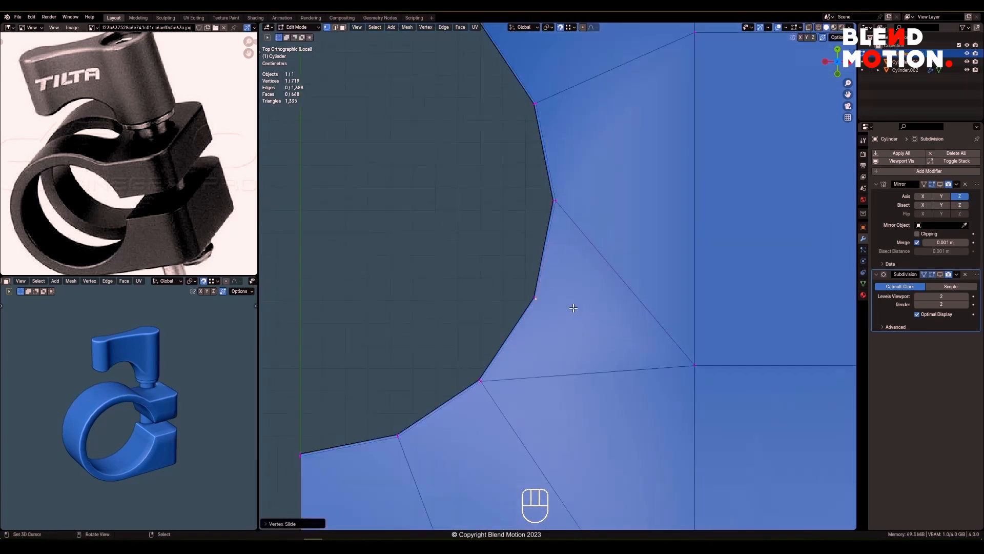
Knife-cut a straight edge from the half-hole's outermost rim vertex to the adjacent grid edge and on to the next grid vertex.
{"action": "middle_click_drag", "start_coordinate": [591, 269], "coordinate": [538, 280], "text": "shift"}
{"action": "key", "text": "k"}
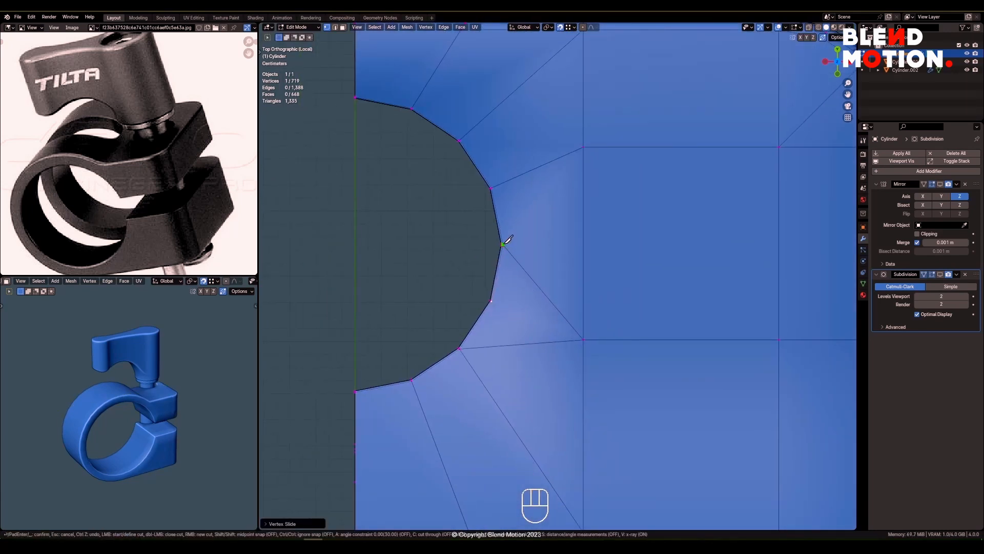
{"action": "key", "text": "Escape"}
{"action": "scroll", "coordinate": [510, 255], "scroll_direction": "up", "scroll_amount": 1}
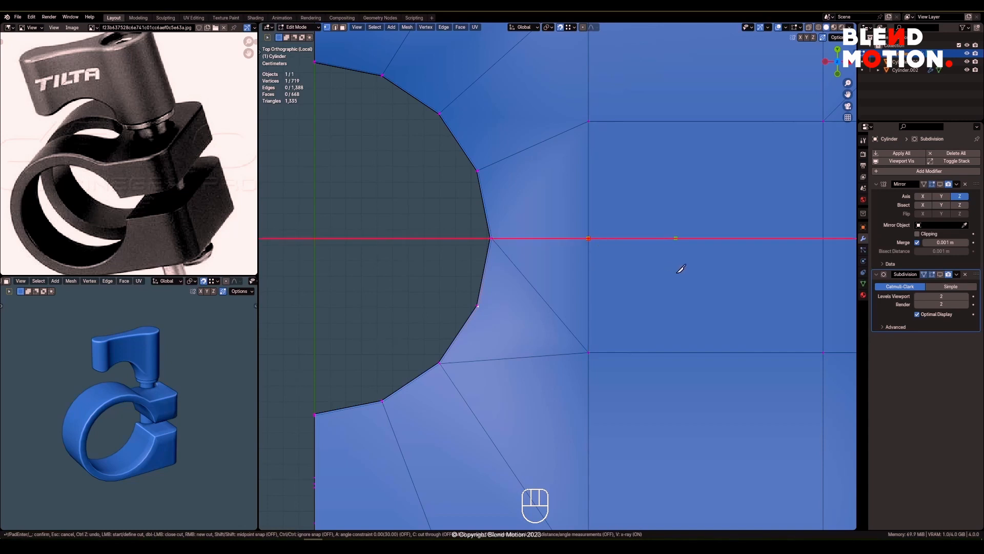
{"action": "left_click", "coordinate": [823, 352]}
{"action": "key", "text": "Return"}
{"action": "scroll", "coordinate": [582, 261], "scroll_direction": "down", "scroll_amount": 3}
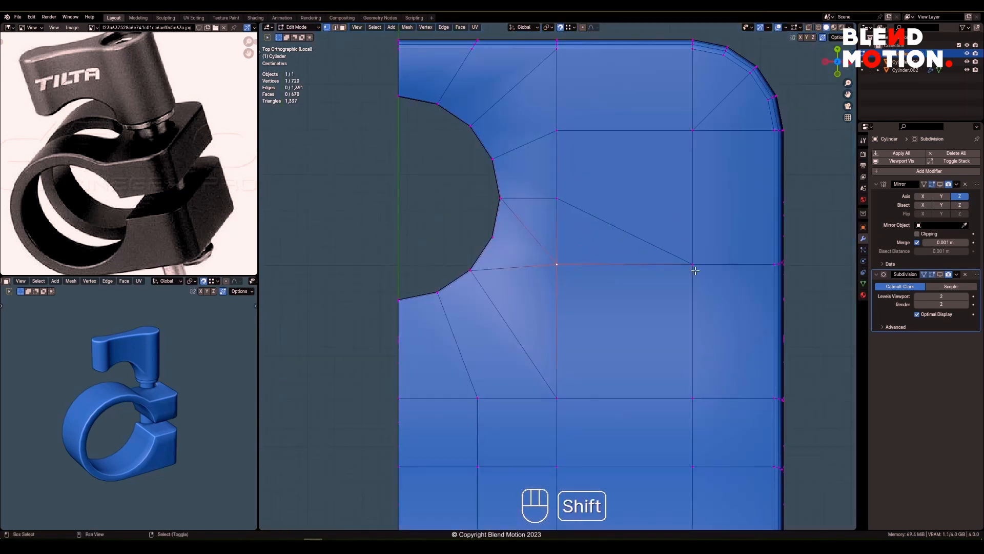
Subdivide the short grid edge facing the half-hole and connect its midpoint to the rim vertex.
{"action": "scroll", "coordinate": [695, 270], "scroll_direction": "up", "scroll_amount": 2}
{"action": "key", "text": "2"}
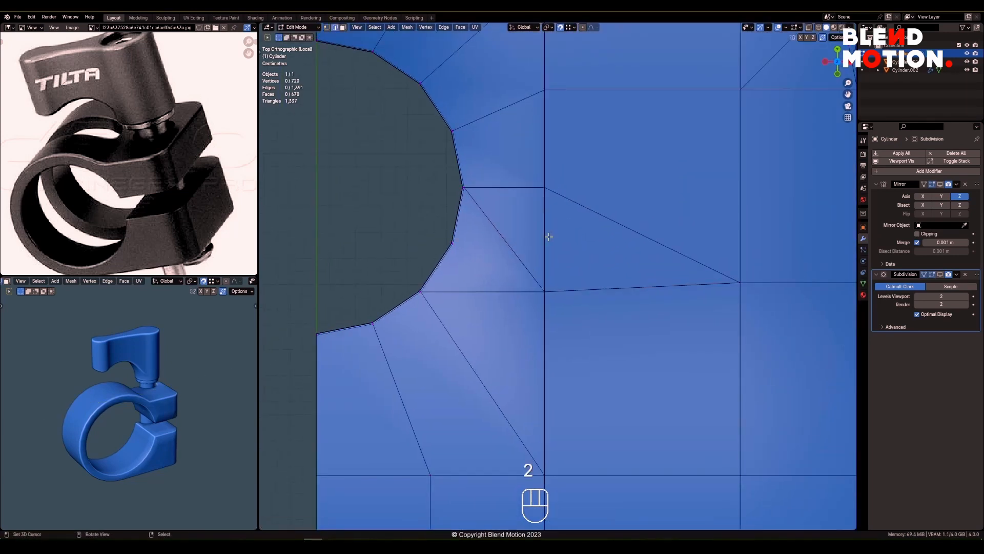
{"action": "left_click", "coordinate": [545, 236]}
{"action": "key", "text": "w"}
{"action": "left_click", "coordinate": [603, 266]}
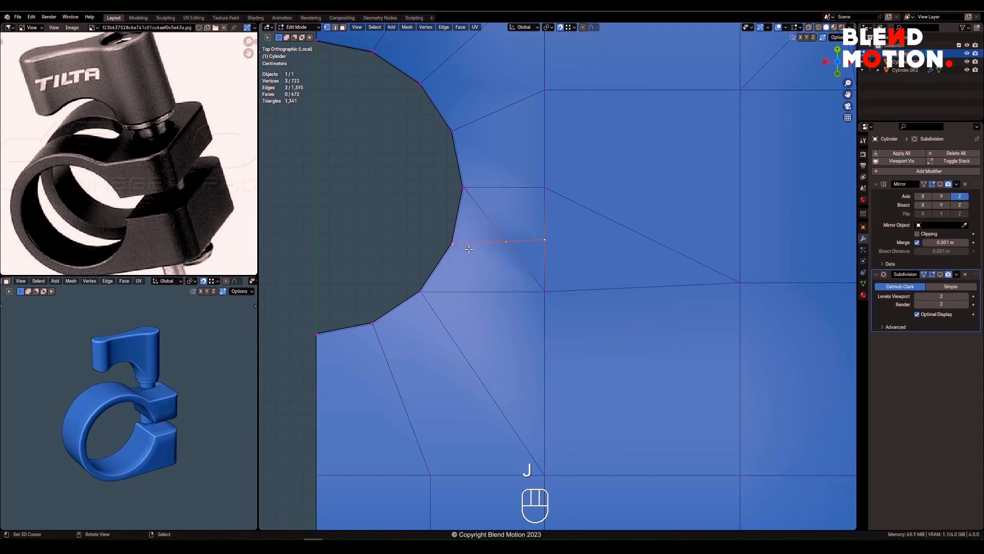
Dissolve the diagonal edge crossing the new rim connection and show the subdivision.
{"action": "left_click", "coordinate": [525, 260], "text": "shift"}
{"action": "key", "text": "x"}
{"action": "left_click", "coordinate": [527, 261]}
{"action": "scroll", "coordinate": [526, 261], "scroll_direction": "down", "scroll_amount": 6}
{"action": "middle_click_drag", "start_coordinate": [471, 302], "coordinate": [569, 268]}
{"action": "left_click", "coordinate": [940, 274]}
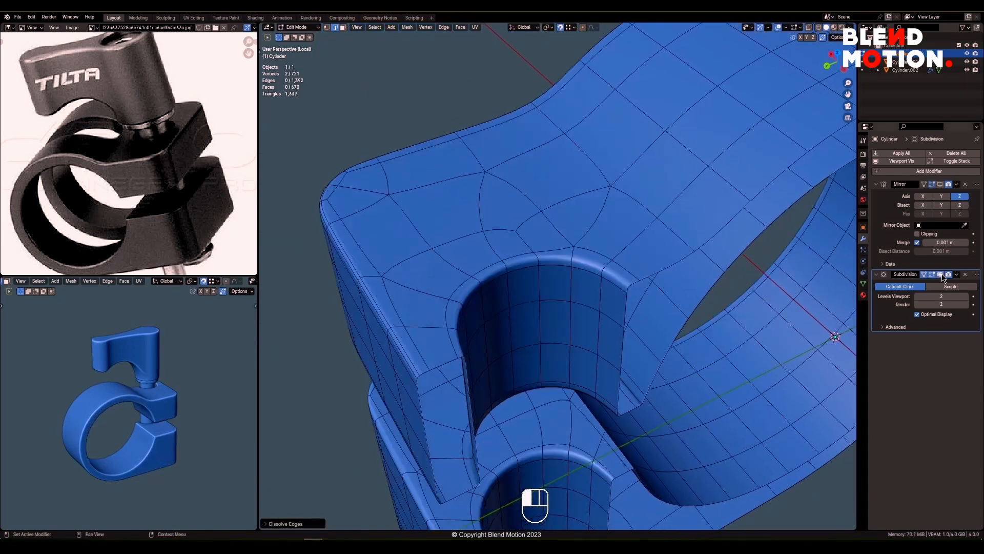
Leave edit mode and local view, and inspect the clamp together with the handle and bolt.
{"action": "scroll", "coordinate": [543, 280], "scroll_direction": "down", "scroll_amount": 3}
{"action": "key", "text": "Tab"}
{"action": "left_click", "coordinate": [477, 279]}
{"action": "middle_click_drag", "start_coordinate": [461, 279], "coordinate": [513, 249]}
{"action": "middle_click_drag", "start_coordinate": [513, 249], "coordinate": [557, 318]}
{"action": "scroll", "coordinate": [598, 266], "scroll_direction": "up", "scroll_amount": 4}
{"action": "left_click", "coordinate": [940, 274]}
{"action": "scroll", "coordinate": [569, 324], "scroll_direction": "down", "scroll_amount": 2}
{"action": "scroll", "coordinate": [558, 318], "scroll_direction": "down", "scroll_amount": 3}
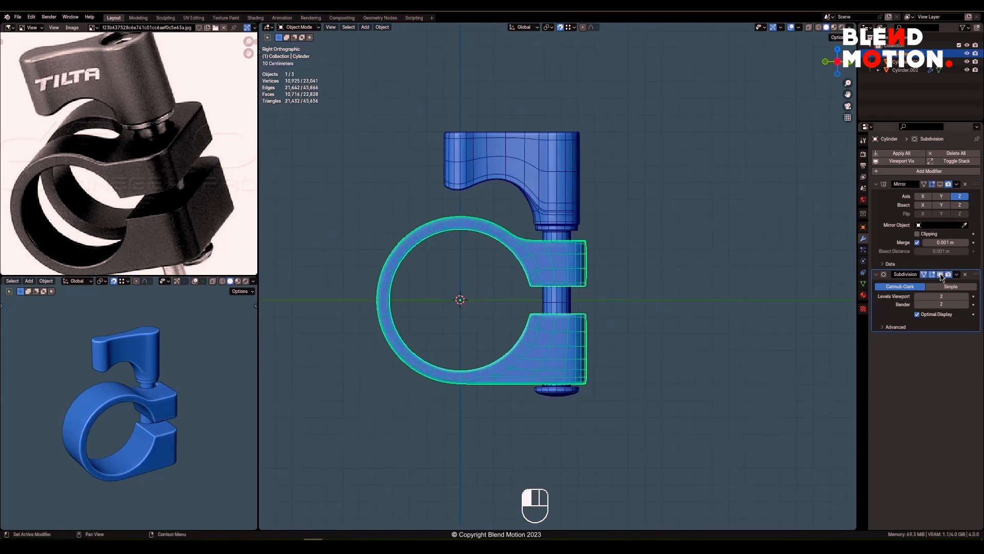
Show the clamp's mirrored half, clear the selection and save the file.
{"action": "middle_click_drag", "start_coordinate": [554, 287], "coordinate": [573, 299]}
{"action": "left_click", "coordinate": [940, 185]}
{"action": "scroll", "coordinate": [574, 298], "scroll_direction": "down", "scroll_amount": 2}
{"action": "key", "text": "alt+a"}
{"action": "key", "text": "ctrl+s"}
{"action": "left_click", "coordinate": [496, 314]}
{"action": "scroll", "coordinate": [573, 299], "scroll_direction": "up", "scroll_amount": 1}
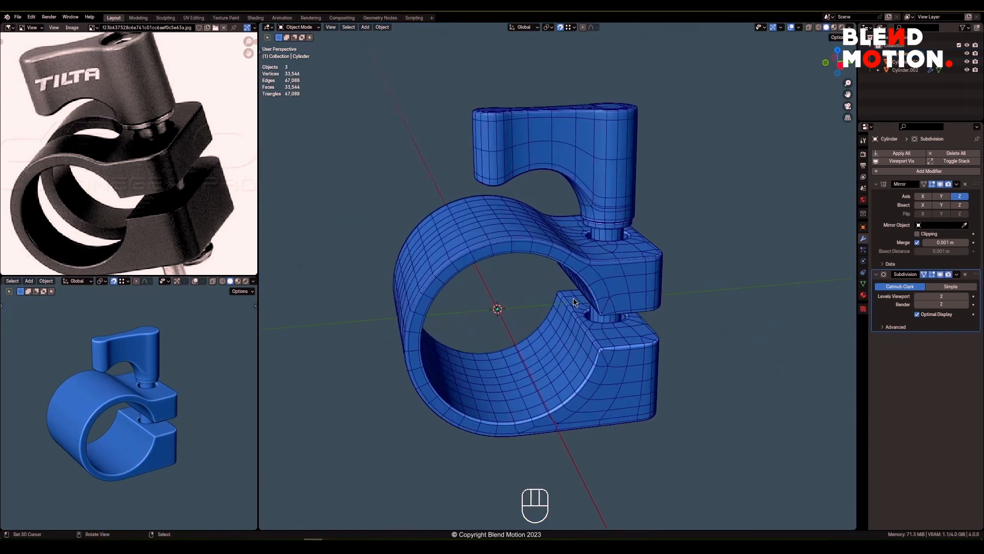
Inspect the model without overlays, select the handle and bolt, and try to move them along the Z axis.
{"action": "left_click", "coordinate": [792, 27]}
{"action": "middle_click_drag", "start_coordinate": [615, 225], "coordinate": [554, 270]}
{"action": "right_click", "coordinate": [498, 197]}
{"action": "left_click", "coordinate": [790, 28]}
{"action": "right_click", "coordinate": [512, 217], "text": "shift"}
{"action": "scroll", "coordinate": [514, 218], "scroll_direction": "up", "scroll_amount": 1}
{"action": "key", "text": "g"}
{"action": "key", "text": "z"}
{"action": "right_click", "coordinate": [533, 174]}
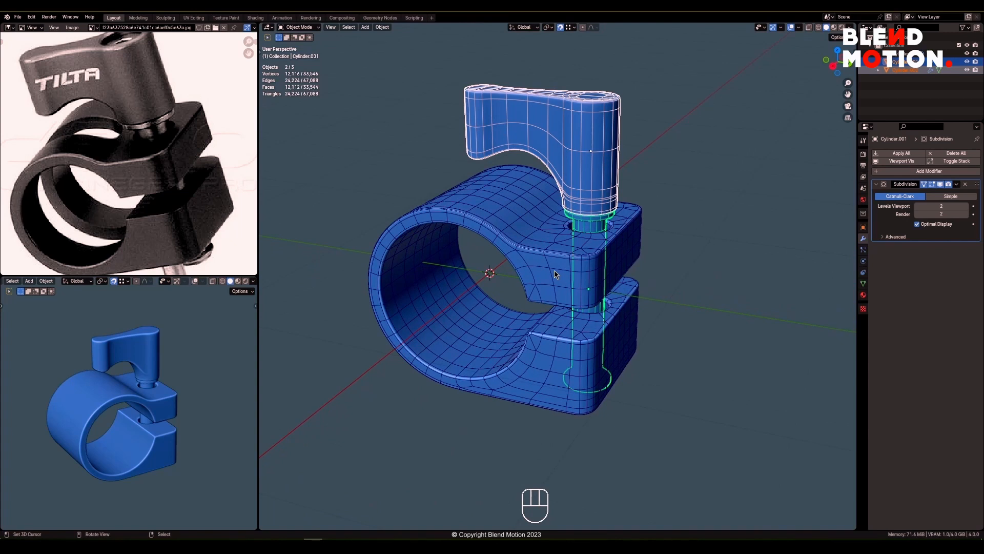
Isolate the clamp body in edit mode and turn off the viewport display of its Mirror and Subdivision modifiers.
{"action": "right_click", "coordinate": [570, 272]}
{"action": "mouse_move", "coordinate": [553, 297]}
{"action": "middle_mouse_down"}
{"action": "mouse_move", "coordinate": [566, 290]}
{"action": "mouse_move", "coordinate": [546, 307]}
{"action": "middle_mouse_up"}
{"action": "key", "text": "slash"}
{"action": "middle_click_drag", "start_coordinate": [566, 265], "coordinate": [586, 250], "text": "shift"}
{"action": "left_click", "coordinate": [941, 275]}
{"action": "scroll", "coordinate": [559, 256], "scroll_direction": "up", "scroll_amount": 1}
{"action": "key", "text": "Tab"}
{"action": "left_click", "coordinate": [940, 184]}
Select the outermost strips of faces along the ring's outer and inner surfaces on the mirror side.
{"action": "middle_click_drag", "start_coordinate": [738, 215], "coordinate": [615, 205]}
{"action": "middle_click_drag", "start_coordinate": [615, 205], "coordinate": [515, 226], "text": "shift"}
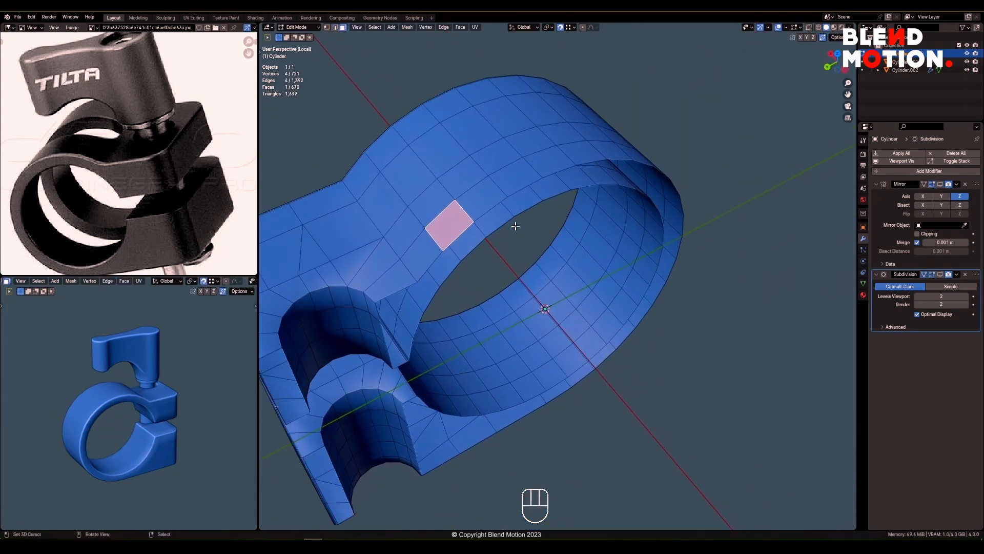
{"action": "middle_click_drag", "start_coordinate": [603, 192], "coordinate": [588, 189]}
{"action": "right_click", "coordinate": [642, 188], "text": "ctrl"}
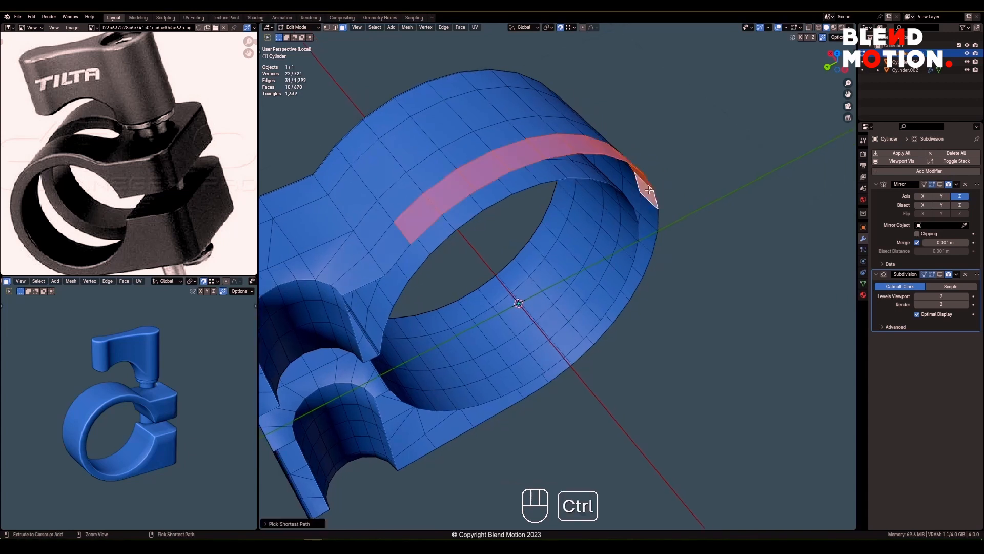
{"action": "middle_click_drag", "start_coordinate": [598, 287], "coordinate": [562, 322]}
{"action": "right_click", "coordinate": [490, 374], "text": "ctrl"}
{"action": "right_click", "coordinate": [498, 342], "text": "shift"}
{"action": "right_click", "coordinate": [694, 220], "text": "ctrl"}
{"action": "right_click", "coordinate": [436, 156], "text": "ctrl"}
Try bridging the selected outer and inner face strips, and undo the bridge.
{"action": "key", "text": "w"}
{"action": "left_click", "coordinate": [541, 286]}
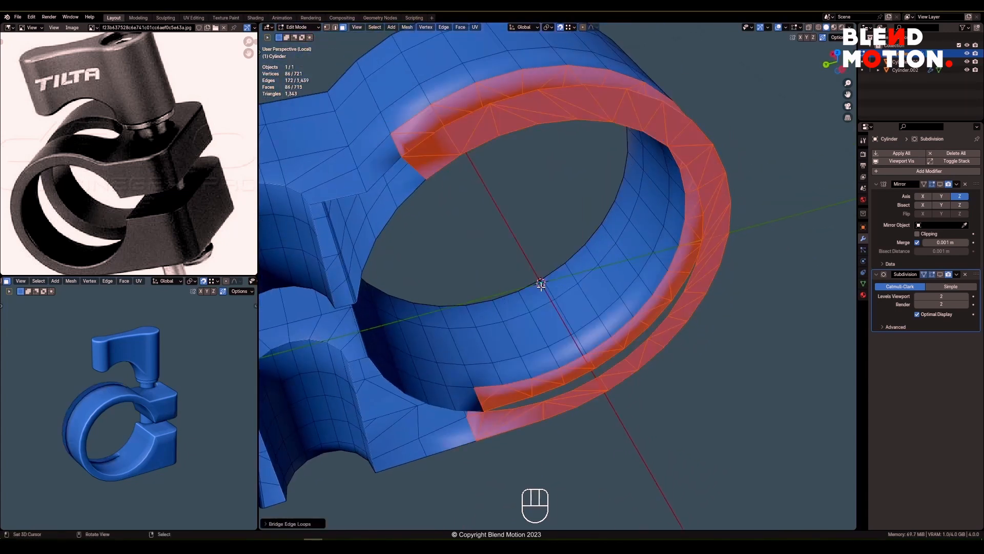
{"action": "key", "text": "ctrl+z"}
Delete the selected face strips from the ring's open side to start the slot.
{"action": "middle_click_drag", "start_coordinate": [543, 285], "coordinate": [578, 303], "text": "shift"}
{"action": "key", "text": "x"}
{"action": "left_click", "coordinate": [620, 271]}
{"action": "scroll", "coordinate": [594, 264], "scroll_direction": "down", "scroll_amount": 1}
{"action": "middle_click_drag", "start_coordinate": [594, 264], "coordinate": [593, 269]}
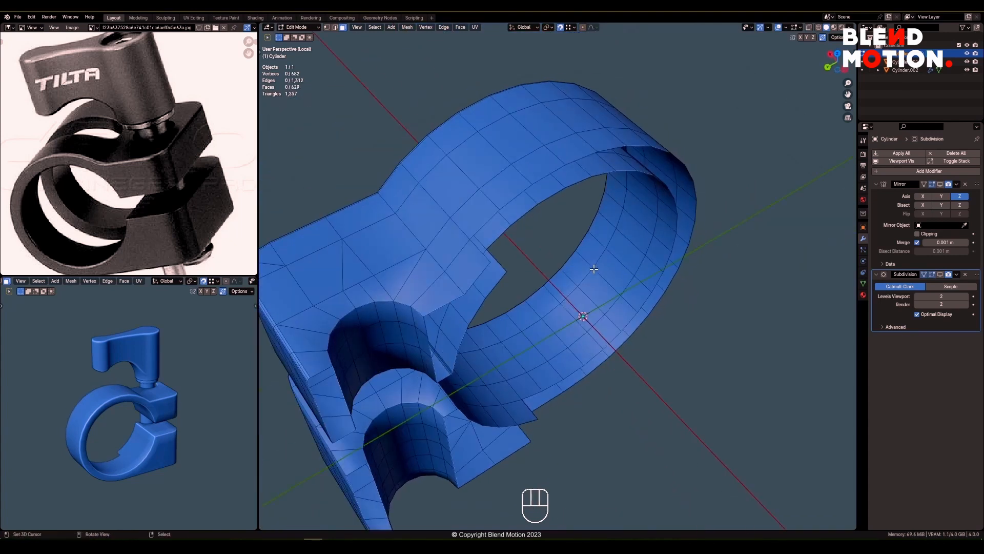
Select the next strips of faces along the ring's outer and inner surfaces and delete them to widen the slot.
{"action": "middle_click_drag", "start_coordinate": [479, 216], "coordinate": [545, 121]}
{"action": "right_click", "coordinate": [630, 349], "text": "ctrl"}
{"action": "right_click", "coordinate": [609, 357], "text": "shift"}
{"action": "middle_click_drag", "start_coordinate": [546, 303], "coordinate": [558, 316], "text": "shift"}
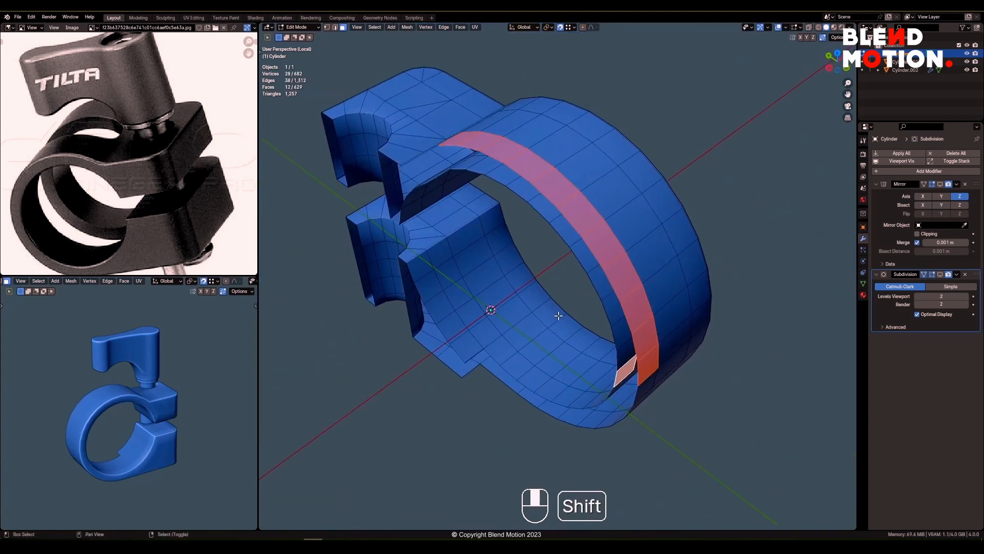
{"action": "right_click", "coordinate": [461, 160], "text": "ctrl"}
{"action": "key", "text": "x"}
{"action": "left_click", "coordinate": [572, 179]}
Delete the remaining outer and inner face strips along the ring's slot from the opposite viewing side.
{"action": "middle_click_drag", "start_coordinate": [572, 181], "coordinate": [569, 286]}
{"action": "right_click", "coordinate": [495, 281]}
{"action": "middle_click_drag", "start_coordinate": [500, 282], "coordinate": [514, 373]}
{"action": "right_click", "coordinate": [662, 169], "text": "ctrl"}
{"action": "right_click", "coordinate": [689, 154], "text": "shift"}
{"action": "right_click", "coordinate": [512, 293], "text": "ctrl"}
{"action": "key", "text": "x"}
{"action": "left_click", "coordinate": [597, 306]}
Select the outer and inner boundary edges along the ring's slot and bridge them into a side wall.
{"action": "key", "text": "1"}
{"action": "key", "text": "ctrl+r"}
{"action": "key", "text": "Escape"}
{"action": "key", "text": "2"}
{"action": "right_click", "coordinate": [552, 318]}
{"action": "scroll", "coordinate": [584, 280], "scroll_direction": "down", "scroll_amount": 1}
{"action": "middle_click_drag", "start_coordinate": [585, 277], "coordinate": [592, 351], "text": "shift"}
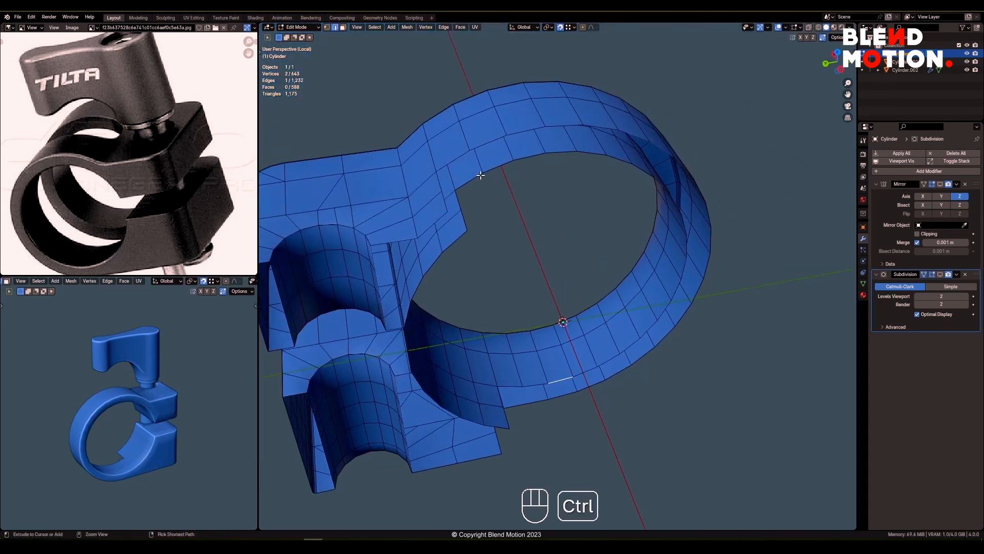
{"action": "left_click", "coordinate": [617, 318]}
{"action": "middle_click_drag", "start_coordinate": [617, 319], "coordinate": [597, 355]}
{"action": "middle_click_drag", "start_coordinate": [597, 354], "coordinate": [599, 241], "text": "shift"}
{"action": "middle_click_drag", "start_coordinate": [598, 240], "coordinate": [574, 220]}
{"action": "scroll", "coordinate": [586, 329], "scroll_direction": "up", "scroll_amount": 6}
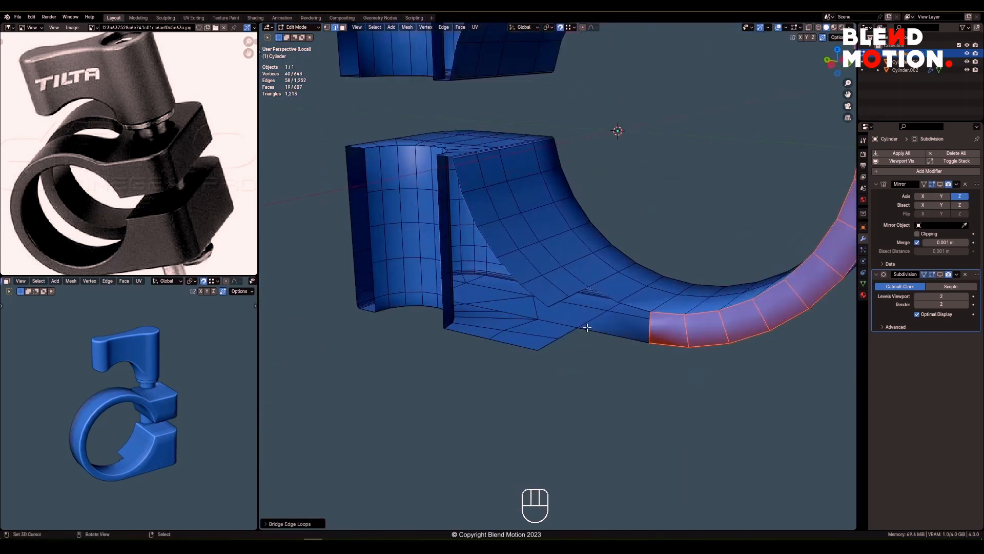
Bridge the short edges at the lower end of the slot and fill the gap beside the ring's side wall.
{"action": "middle_click_drag", "start_coordinate": [586, 329], "coordinate": [574, 321]}
{"action": "mouse_move", "coordinate": [574, 320]}
{"action": "middle_mouse_down", "text": "shift"}
{"action": "mouse_move", "coordinate": [617, 301]}
{"action": "mouse_move", "coordinate": [582, 323]}
{"action": "middle_mouse_up", "text": "shift"}
{"action": "left_click", "coordinate": [587, 259]}
{"action": "key", "text": "w"}
{"action": "left_click", "coordinate": [567, 323]}
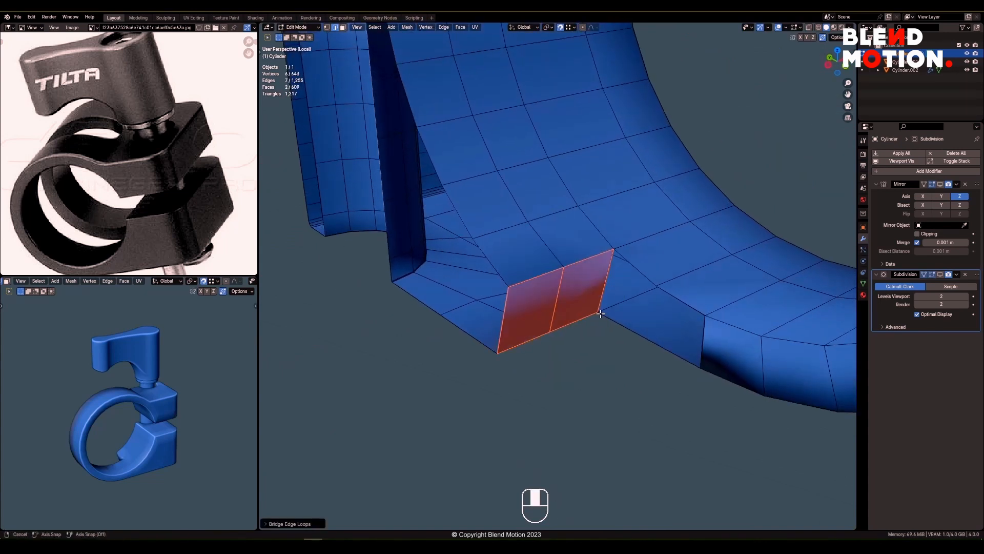
{"action": "key", "text": "alt+a"}
{"action": "right_click", "coordinate": [675, 303], "text": "alt+shift"}
{"action": "key", "text": "f"}
{"action": "key", "text": "1"}
{"action": "right_click", "coordinate": [673, 303]}
{"action": "middle_click_drag", "start_coordinate": [674, 303], "coordinate": [553, 236]}
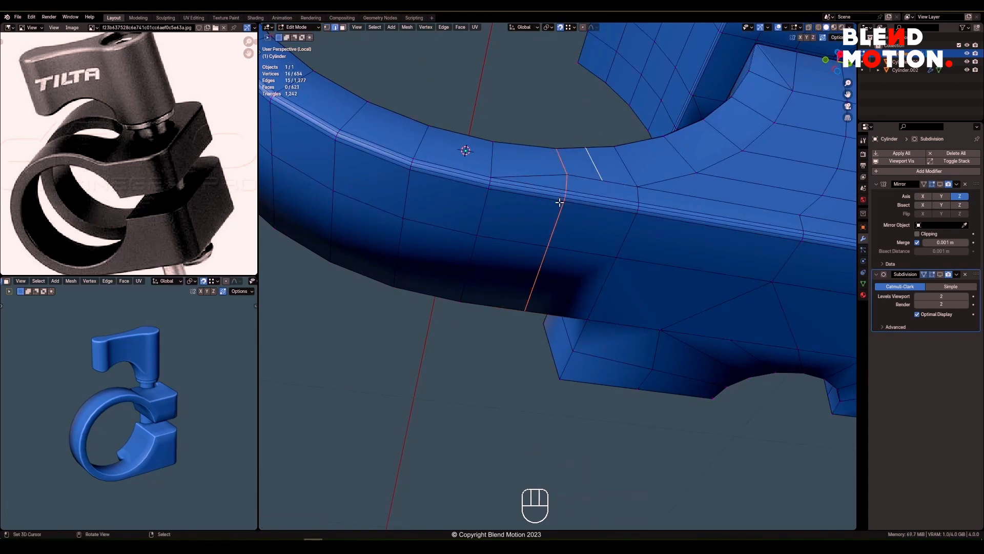
Dissolve the surplus edges crossing the ring near the lower end of the slot.
{"action": "key", "text": "alt+a"}
{"action": "right_click", "coordinate": [565, 221], "text": "alt"}
{"action": "middle_click_drag", "start_coordinate": [565, 221], "coordinate": [533, 236]}
{"action": "key", "text": "1"}
{"action": "right_click", "coordinate": [532, 238]}
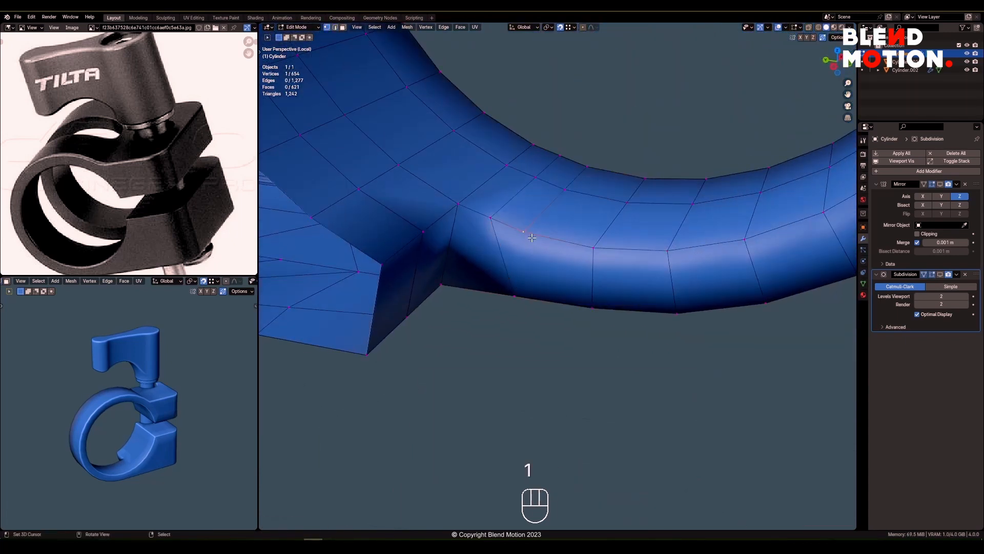
{"action": "key", "text": "x"}
{"action": "left_click", "coordinate": [652, 259]}
{"action": "middle_click_drag", "start_coordinate": [651, 260], "coordinate": [556, 256]}
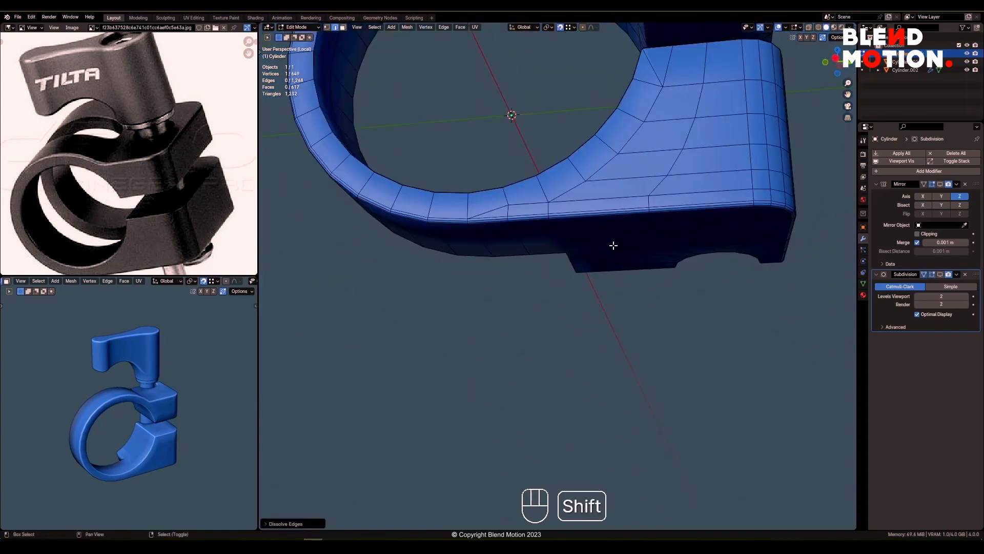
{"action": "key", "text": "x"}
{"action": "left_click", "coordinate": [471, 233]}
{"action": "right_click", "coordinate": [528, 210], "text": "alt+shift"}
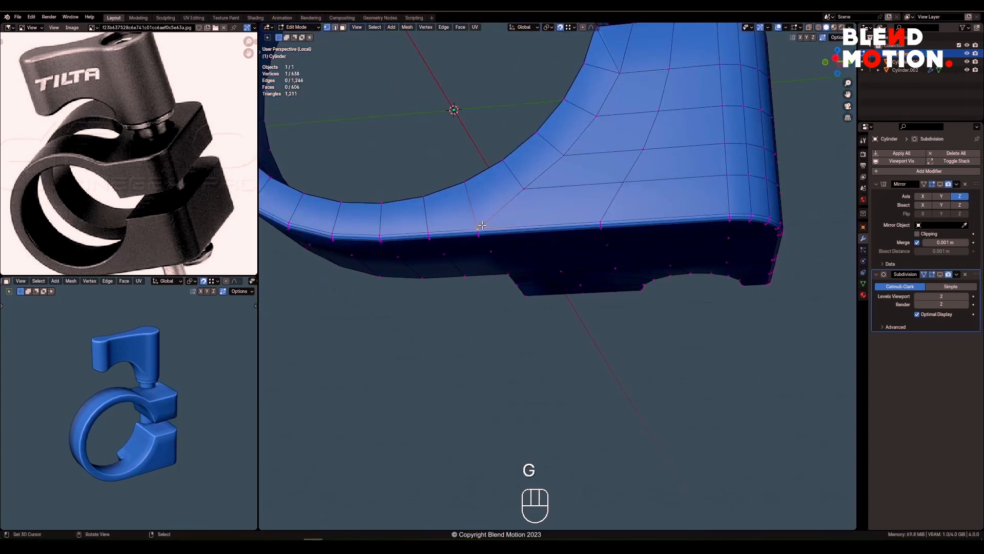
Reposition the edge at the slot's lower corner, moving it along the Y axis.
{"action": "middle_click_drag", "start_coordinate": [482, 225], "coordinate": [487, 266]}
{"action": "middle_click_drag", "start_coordinate": [487, 266], "coordinate": [607, 323], "text": "shift"}
{"action": "scroll", "coordinate": [606, 323], "scroll_direction": "up", "scroll_amount": 2}
{"action": "key", "text": "2"}
{"action": "right_click", "coordinate": [567, 252]}
{"action": "key", "text": "g"}
{"action": "middle_click_drag", "start_coordinate": [568, 251], "coordinate": [535, 330]}
{"action": "key", "text": "g"}
{"action": "key", "text": "y"}
{"action": "left_click", "coordinate": [559, 332]}
Bridge the open edges at the upper end of the slot with two faces.
{"action": "key", "text": "3"}
{"action": "right_click", "coordinate": [475, 310]}
{"action": "middle_click_drag", "start_coordinate": [474, 310], "coordinate": [603, 331]}
{"action": "key", "text": "w"}
{"action": "left_click", "coordinate": [579, 326]}
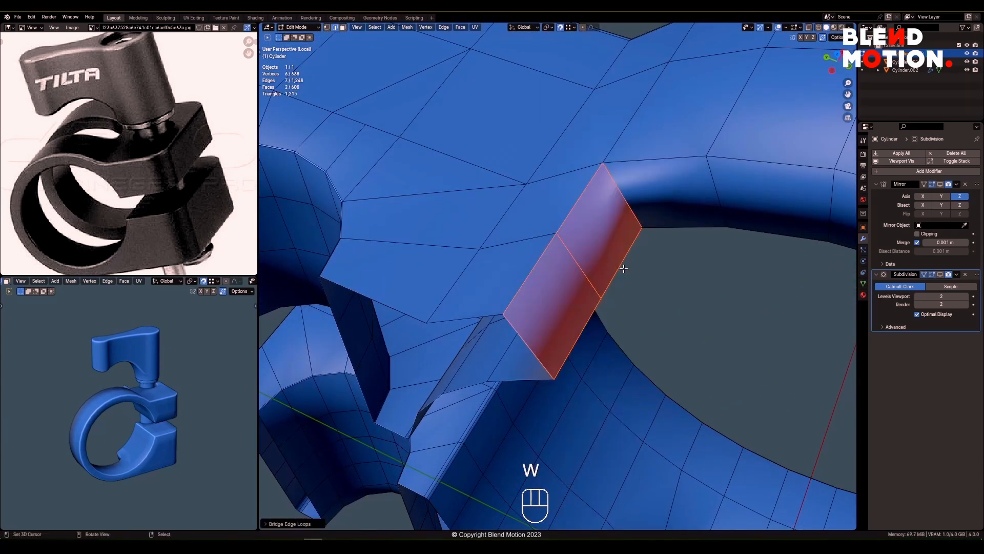
Select the wall face at the slot's upper corner and move and rotate it to follow the curve.
{"action": "middle_click_drag", "start_coordinate": [622, 268], "coordinate": [622, 253]}
{"action": "right_click", "coordinate": [605, 205]}
{"action": "middle_click_drag", "start_coordinate": [610, 207], "coordinate": [574, 258]}
{"action": "left_click", "coordinate": [678, 253]}
{"action": "scroll", "coordinate": [666, 256], "scroll_direction": "down", "scroll_amount": 4}
{"action": "scroll", "coordinate": [579, 266], "scroll_direction": "up", "scroll_amount": 3}
{"action": "key", "text": "shift+c"}
{"action": "key", "text": "3"}
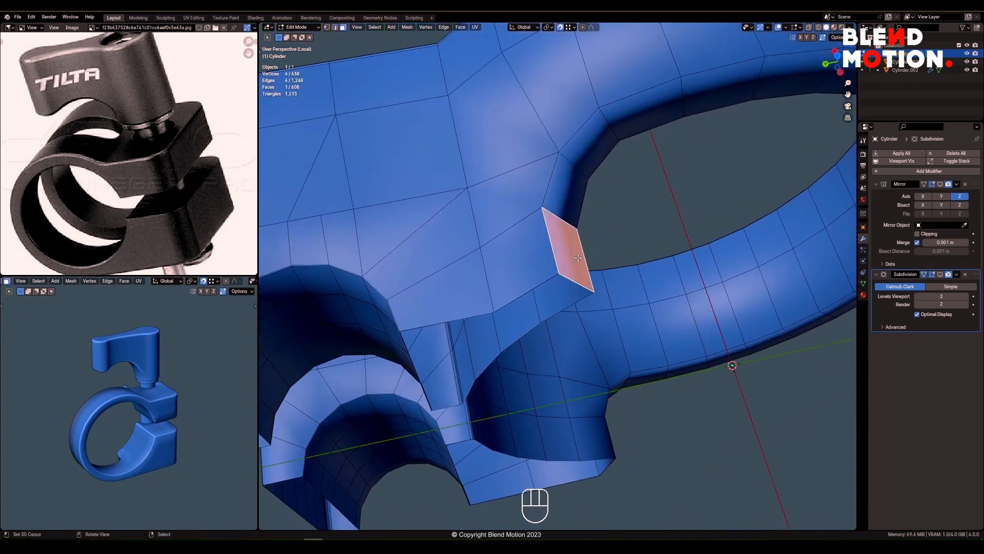
{"action": "left_click", "coordinate": [647, 252]}
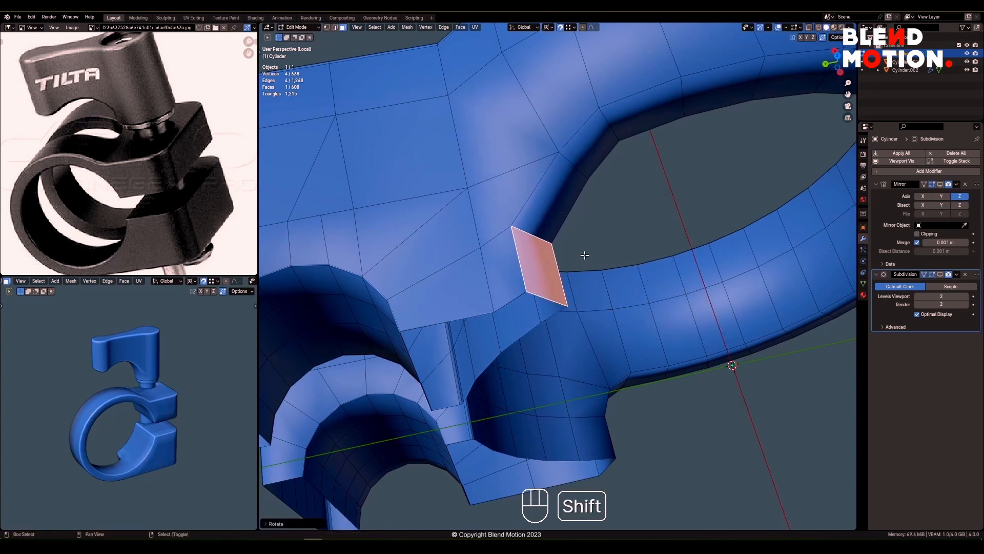
Slide the wall edge beside the slot's upper corner, rotate it about X and move it about 0.014 m along X.
{"action": "middle_click_drag", "start_coordinate": [587, 255], "coordinate": [624, 290], "text": "shift"}
{"action": "key", "text": "2"}
{"action": "left_click", "coordinate": [621, 240]}
{"action": "middle_click_drag", "start_coordinate": [622, 241], "coordinate": [670, 203]}
{"action": "key", "text": "g"}
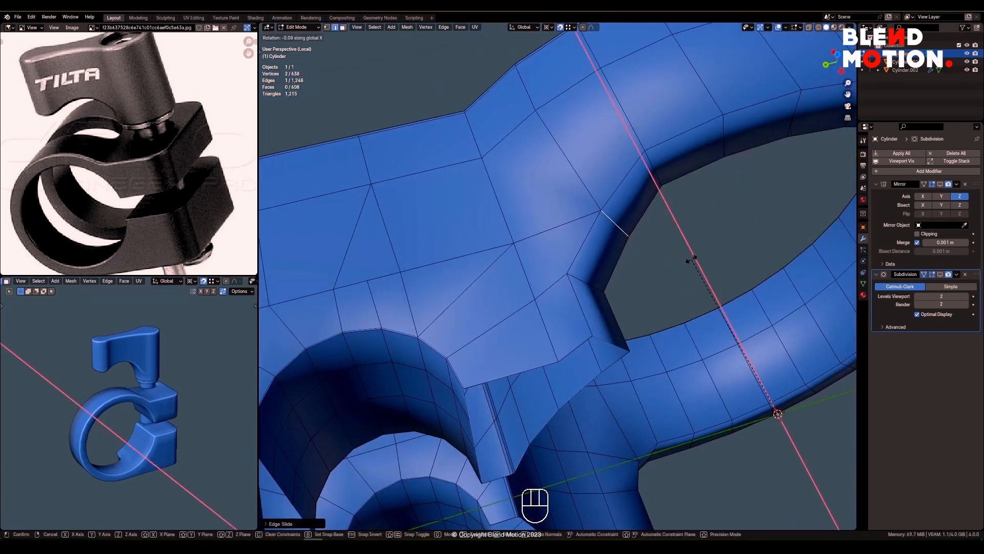
{"action": "left_click", "coordinate": [678, 261]}
{"action": "middle_click_drag", "start_coordinate": [678, 261], "coordinate": [682, 270]}
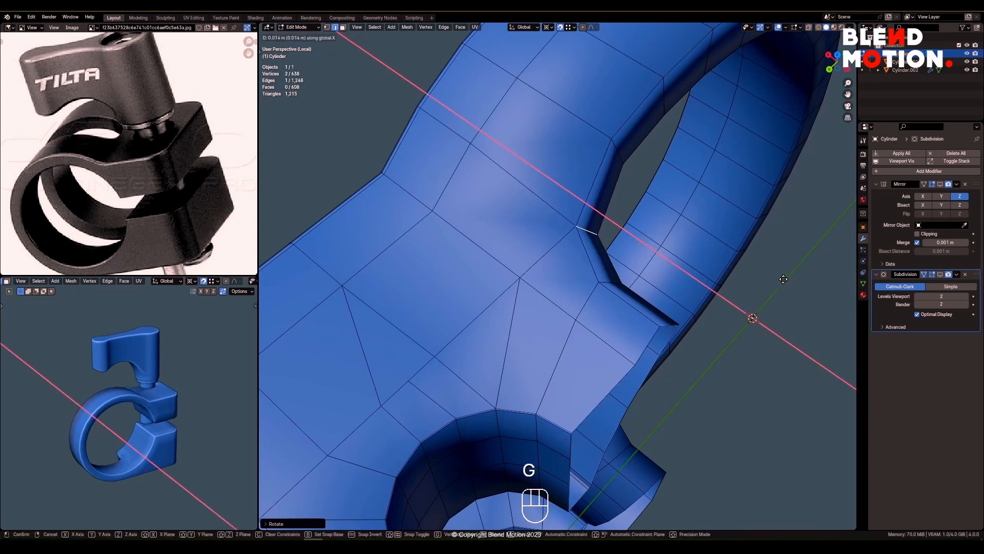
{"action": "left_click", "coordinate": [783, 278]}
Select the edge loops along both rims of the slot wall and bevel them.
{"action": "middle_click_drag", "start_coordinate": [753, 279], "coordinate": [578, 216]}
{"action": "key", "text": "2"}
{"action": "key", "text": "alt+a"}
{"action": "left_click", "coordinate": [597, 262], "text": "alt+shift"}
{"action": "scroll", "coordinate": [579, 287], "scroll_direction": "up", "scroll_amount": 2}
{"action": "left_click", "coordinate": [579, 333], "text": "alt+shift"}
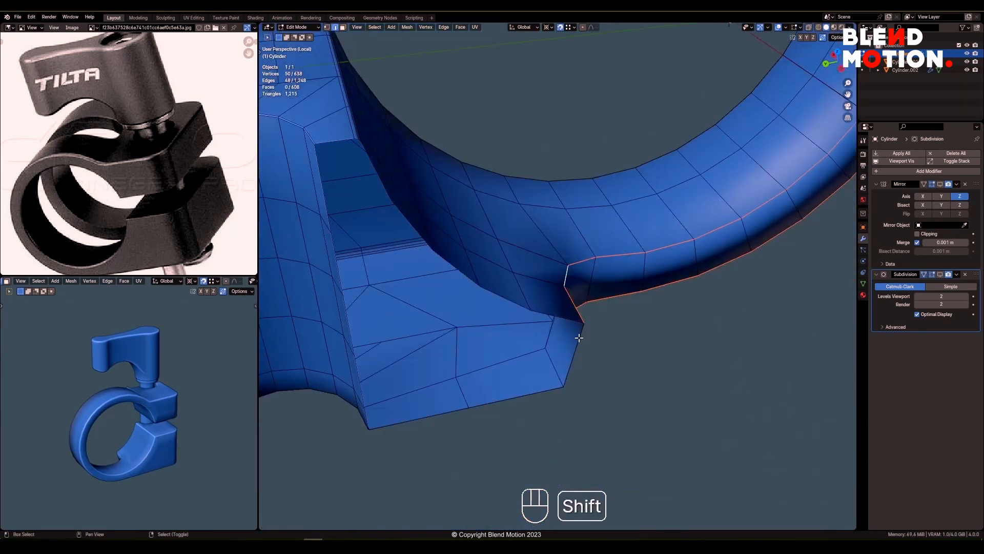
{"action": "middle_click_drag", "start_coordinate": [580, 334], "coordinate": [505, 287]}
{"action": "scroll", "coordinate": [583, 354], "scroll_direction": "up", "scroll_amount": 2}
{"action": "left_click", "coordinate": [583, 352]}
Add an edge loop along the middle of the slot's inner wall.
{"action": "scroll", "coordinate": [582, 352], "scroll_direction": "down", "scroll_amount": 4}
{"action": "scroll", "coordinate": [503, 280], "scroll_direction": "up", "scroll_amount": 3}
{"action": "left_click", "coordinate": [499, 275]}
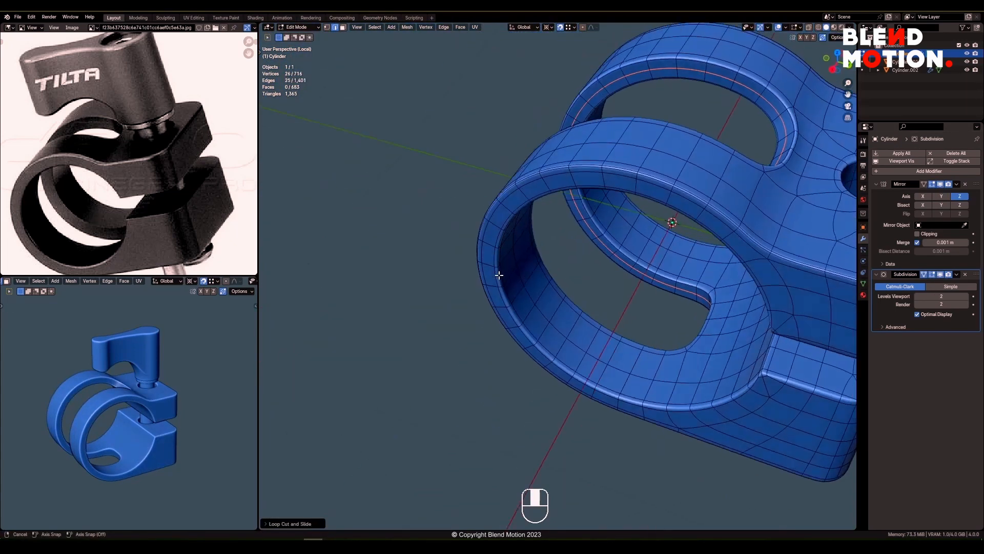
{"action": "left_click", "coordinate": [499, 275]}
Hide the subdivision and move the vertices across the slot wall near its end in the right wireframe view.
{"action": "scroll", "coordinate": [563, 267], "scroll_direction": "down", "scroll_amount": 3}
{"action": "key", "text": "KP_3"}
{"action": "scroll", "coordinate": [615, 261], "scroll_direction": "up", "scroll_amount": 5}
{"action": "key", "text": "z"}
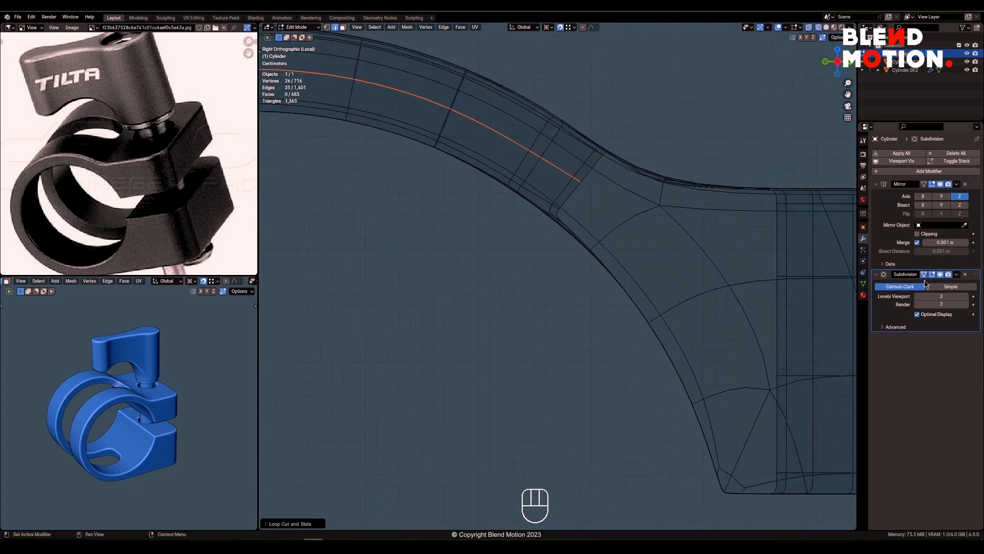
{"action": "left_click", "coordinate": [940, 274]}
{"action": "scroll", "coordinate": [590, 287], "scroll_direction": "up", "scroll_amount": 2}
{"action": "key", "text": "alt+a"}
{"action": "key", "text": "c"}
{"action": "key", "text": "Escape"}
{"action": "scroll", "coordinate": [578, 218], "scroll_direction": "up", "scroll_amount": 1}
{"action": "key", "text": "g"}
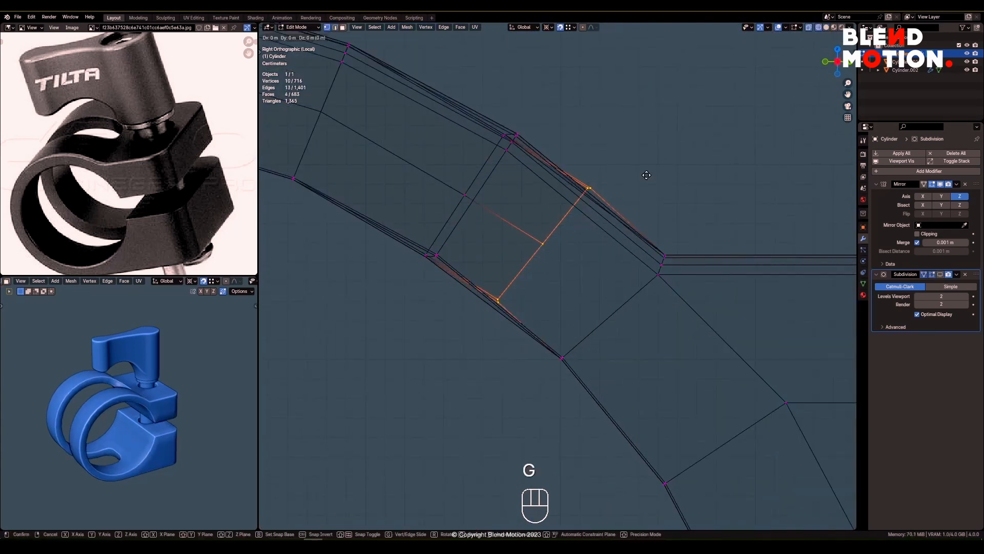
{"action": "left_click", "coordinate": [597, 258]}
Restore solid shading, leave edit mode and local view, and show the clamp with the handle and bolt.
{"action": "key", "text": "z"}
{"action": "middle_click_drag", "start_coordinate": [598, 258], "coordinate": [551, 284]}
{"action": "key", "text": "Tab"}
{"action": "left_click", "coordinate": [554, 296]}
{"action": "key", "text": "KP_Divide"}
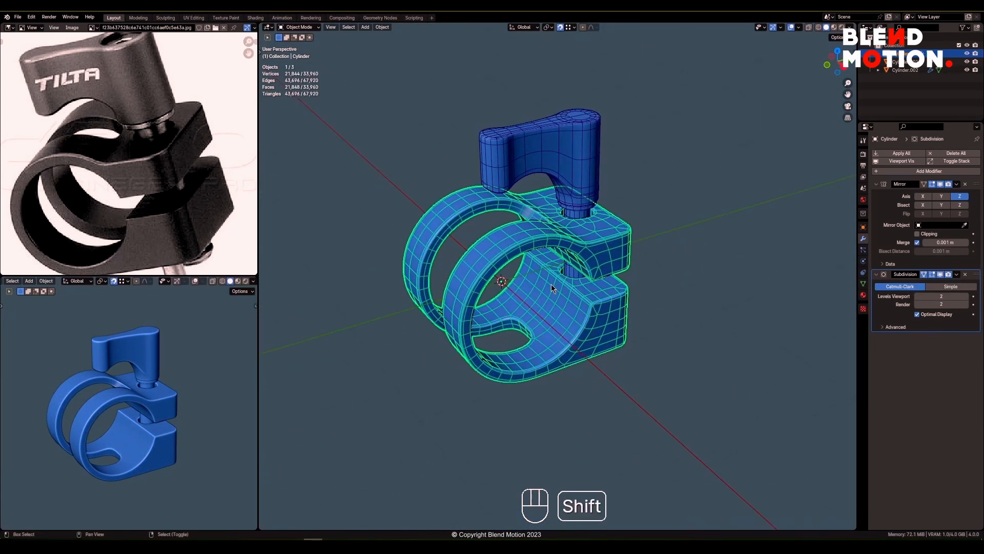
Isolate the handle, enter edit mode and turn off the viewport display of its Subdivision modifier.
{"action": "scroll", "coordinate": [577, 338], "scroll_direction": "up", "scroll_amount": 3}
{"action": "left_click", "coordinate": [609, 273]}
{"action": "key", "text": "KP_Divide"}
{"action": "left_click", "coordinate": [958, 185]}
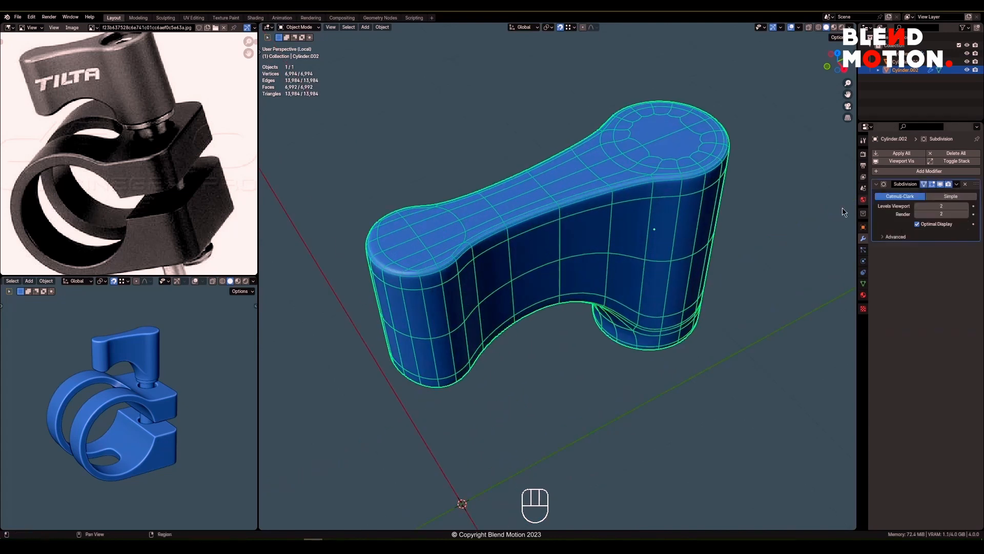
{"action": "key", "text": "Tab"}
{"action": "scroll", "coordinate": [603, 282], "scroll_direction": "up", "scroll_amount": 4}
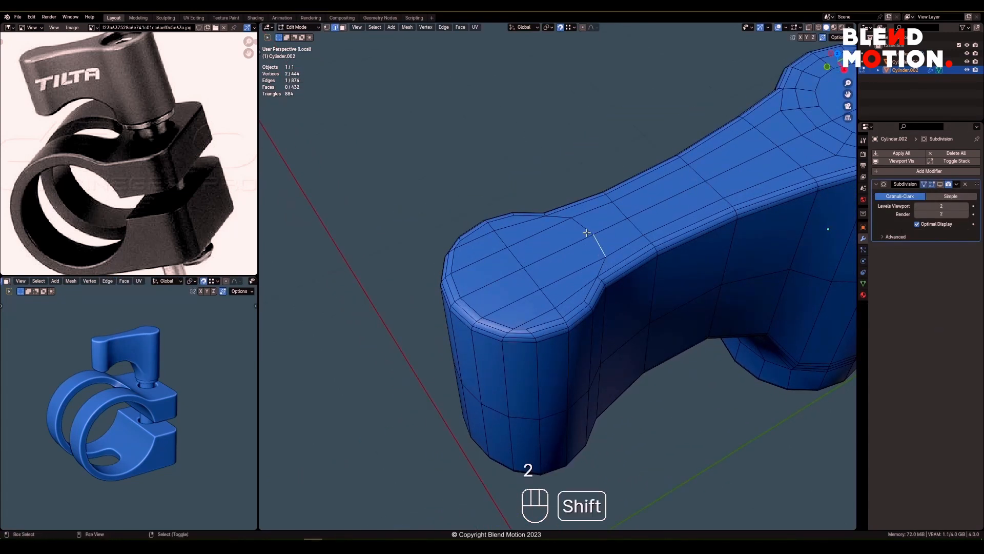
Select the two cross edges at the neck of the handle's rounded end, then move and scale them.
{"action": "middle_click_drag", "start_coordinate": [587, 232], "coordinate": [556, 286]}
{"action": "left_click", "coordinate": [575, 317], "text": "shift"}
{"action": "key", "text": "g"}
{"action": "middle_click", "coordinate": [575, 316]}
{"action": "key", "text": "s"}
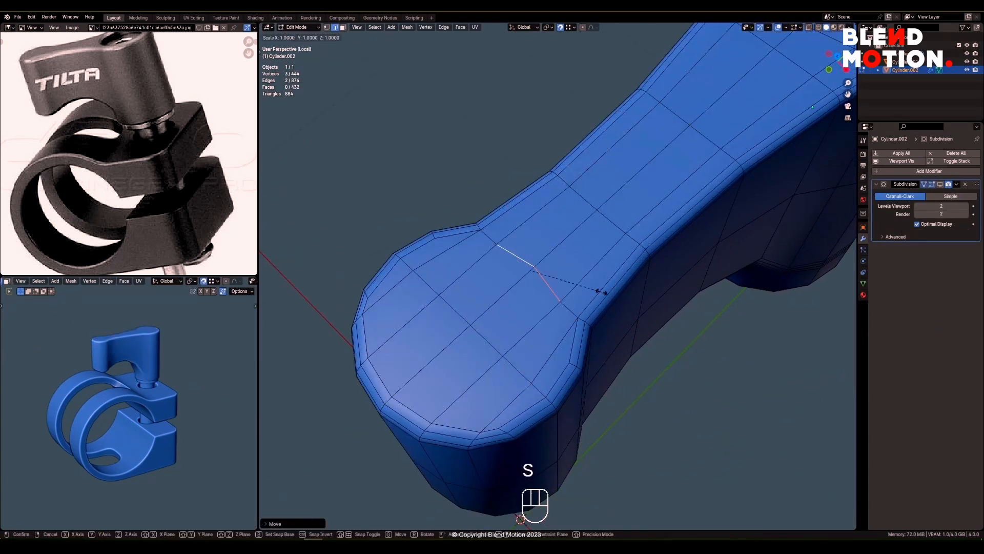
{"action": "left_click", "coordinate": [566, 274]}
Select the top faces of the handle's narrow rounded end, inset them and shape the inner region into a LoopTools circle.
{"action": "left_click_drag", "start_coordinate": [400, 215], "coordinate": [604, 390]}
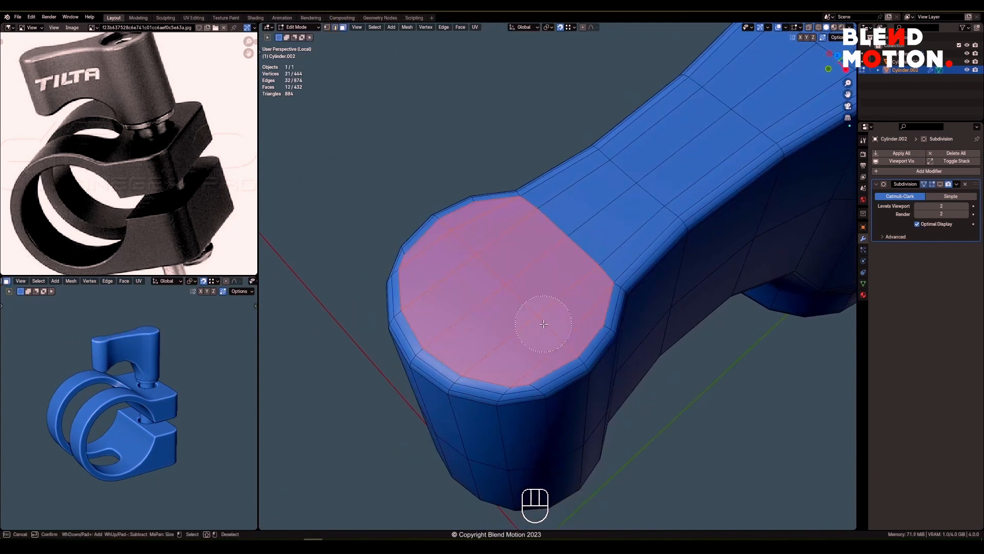
{"action": "key", "text": "KP_7"}
{"action": "key", "text": "i"}
{"action": "left_click", "coordinate": [508, 285]}
{"action": "scroll", "coordinate": [509, 286], "scroll_direction": "up", "scroll_amount": 1}
{"action": "key", "text": "w"}
{"action": "mouse_move", "coordinate": [533, 218]}
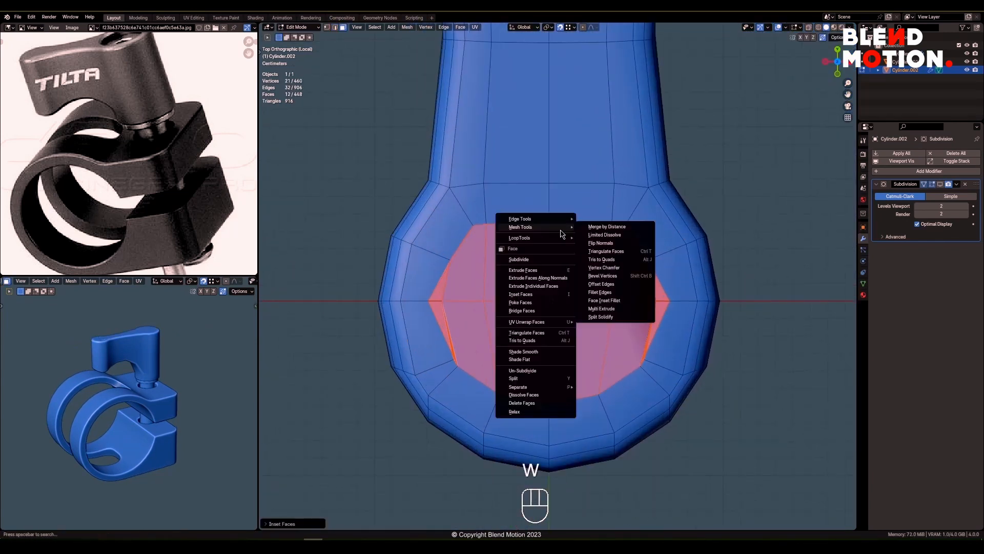
{"action": "left_click", "coordinate": [595, 245]}
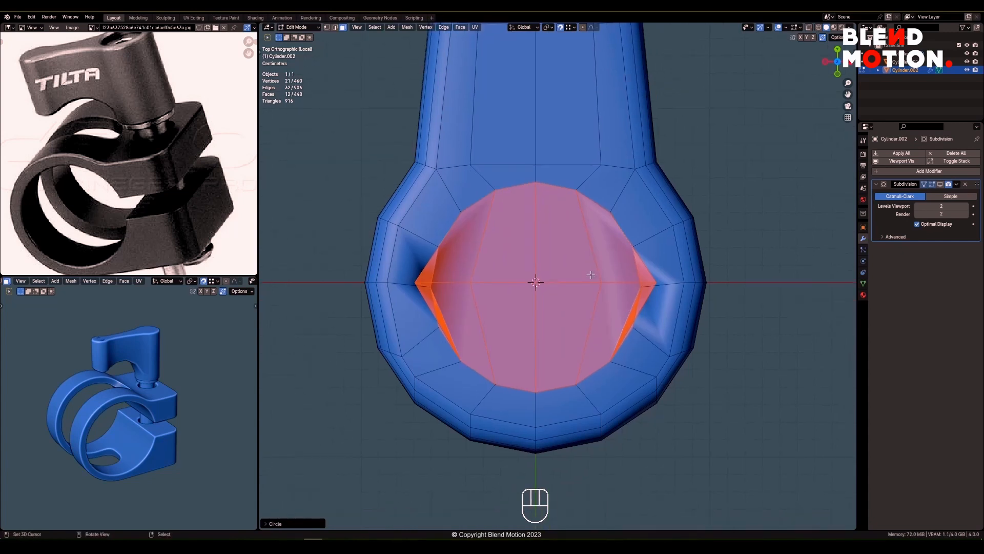
Straighten the lengthwise edges inside the inset circle by scaling their middle vertices and moving them along X in the top view.
{"action": "key", "text": "1"}
{"action": "key", "text": "s"}
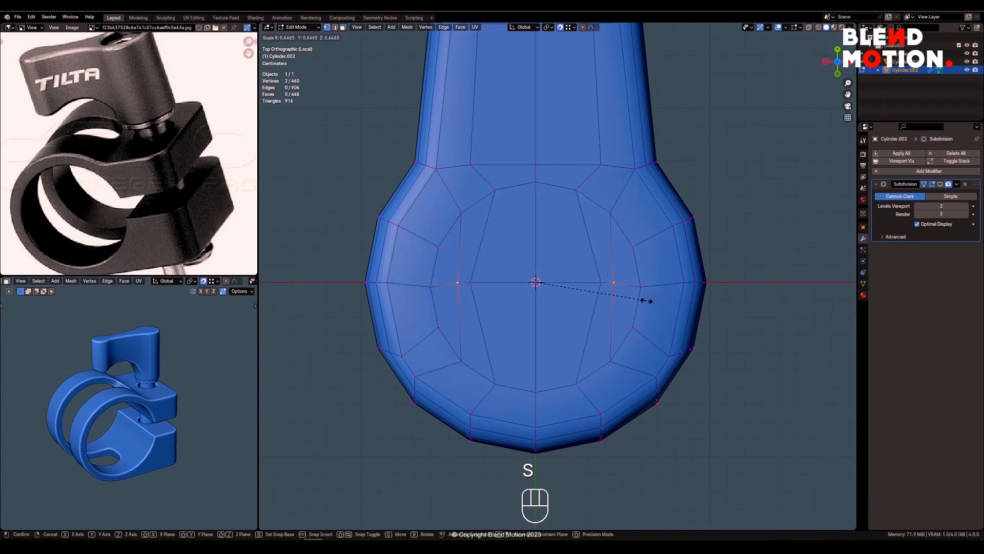
{"action": "middle_click_drag", "start_coordinate": [640, 302], "coordinate": [622, 265], "text": "shift"}
{"action": "left_click", "coordinate": [594, 245], "text": "shift"}
{"action": "key", "text": "g"}
{"action": "key", "text": "x"}
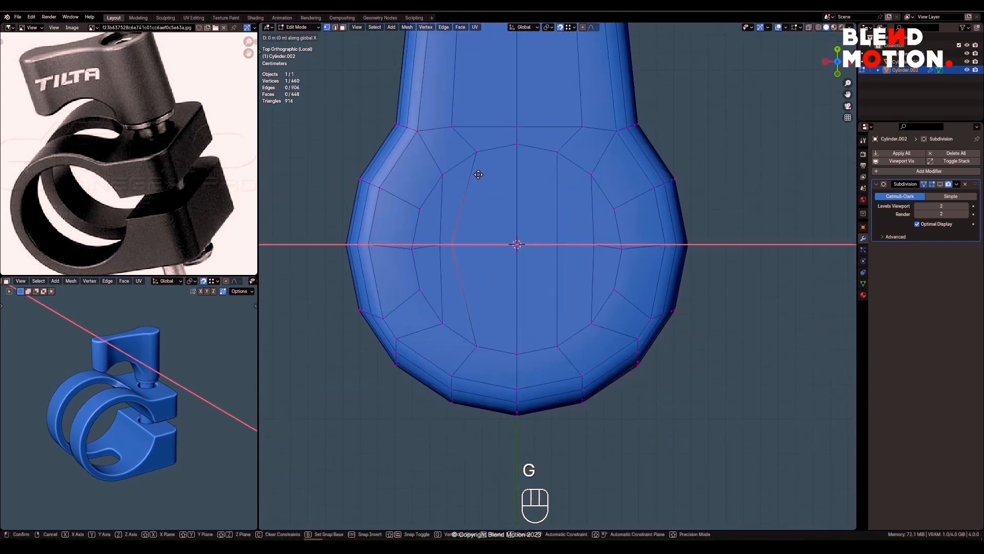
{"action": "left_click", "coordinate": [589, 233]}
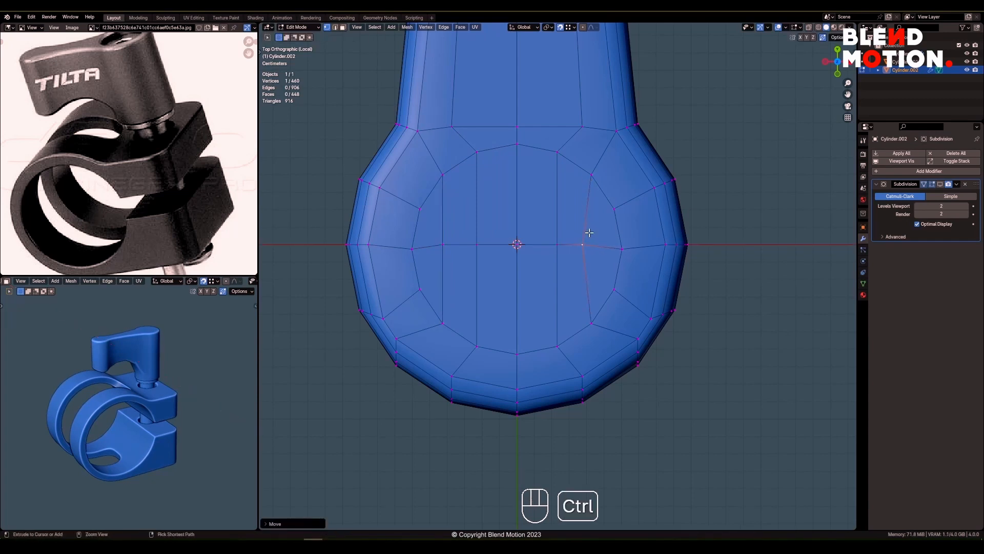
{"action": "left_click", "coordinate": [591, 172]}
{"action": "left_click", "coordinate": [454, 246], "text": "ctrl"}
{"action": "left_click", "coordinate": [627, 246]}
{"action": "left_click", "coordinate": [623, 249]}
Rotate individual vertices on the narrow end's outer rim in the top view to align them with the radial edges.
{"action": "scroll", "coordinate": [610, 256], "scroll_direction": "up", "scroll_amount": 1}
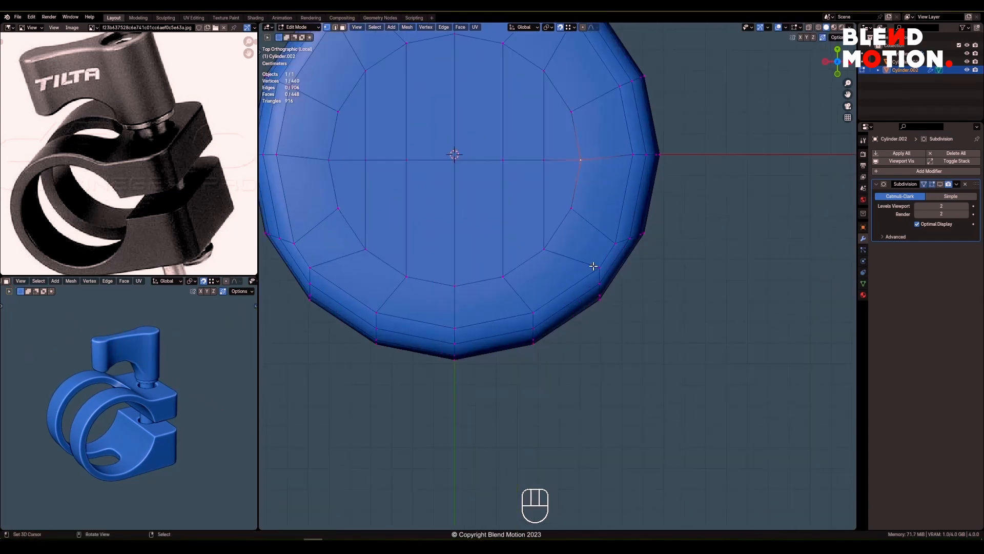
{"action": "left_click", "coordinate": [654, 265]}
{"action": "scroll", "coordinate": [653, 265], "scroll_direction": "up", "scroll_amount": 1}
{"action": "key", "text": "r"}
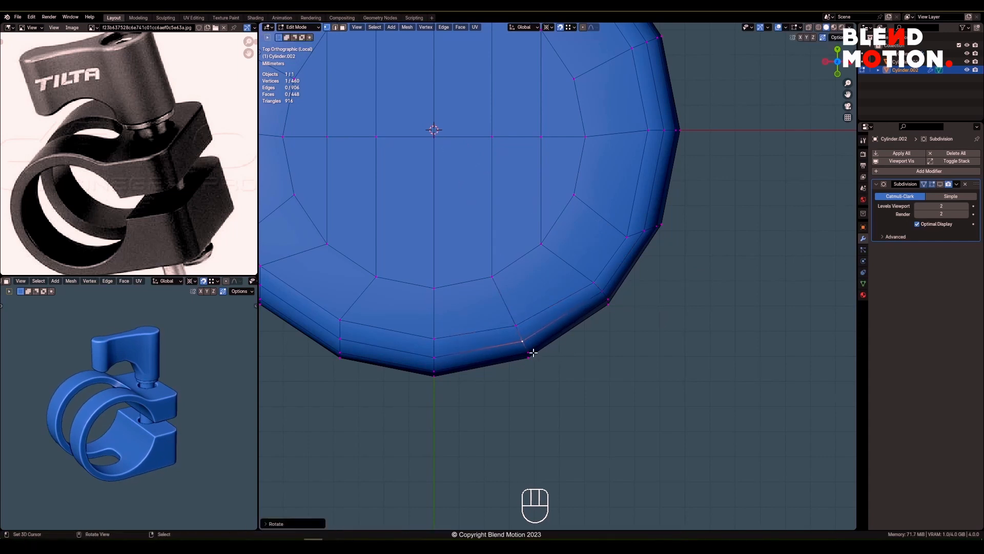
{"action": "left_click", "coordinate": [576, 359]}
{"action": "scroll", "coordinate": [587, 264], "scroll_direction": "up", "scroll_amount": 1}
{"action": "key", "text": "r"}
{"action": "left_click", "coordinate": [668, 277]}
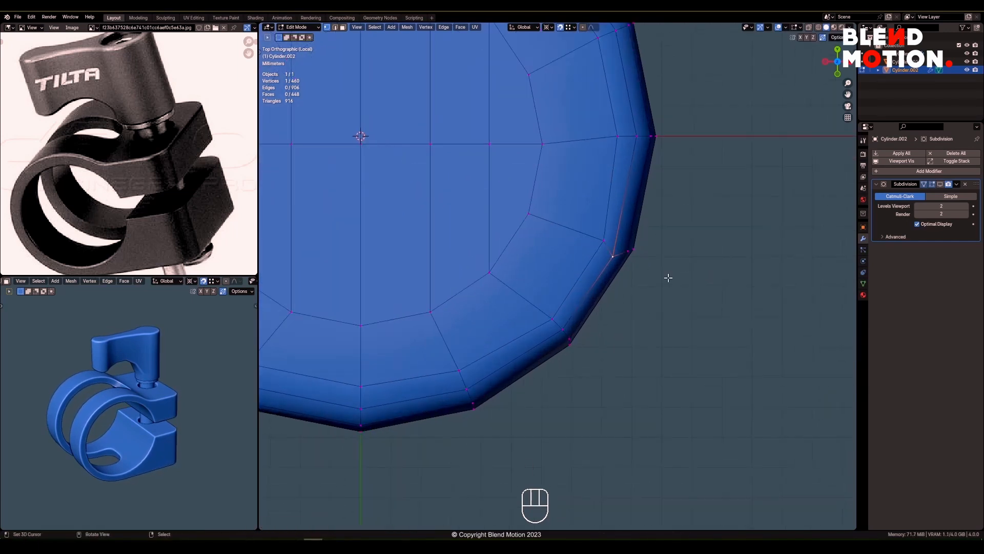
Rip the handle along its centre line, delete the negative X half and add a Mirror modifier to the remaining half.
{"action": "scroll", "coordinate": [678, 269], "scroll_direction": "down", "scroll_amount": 4}
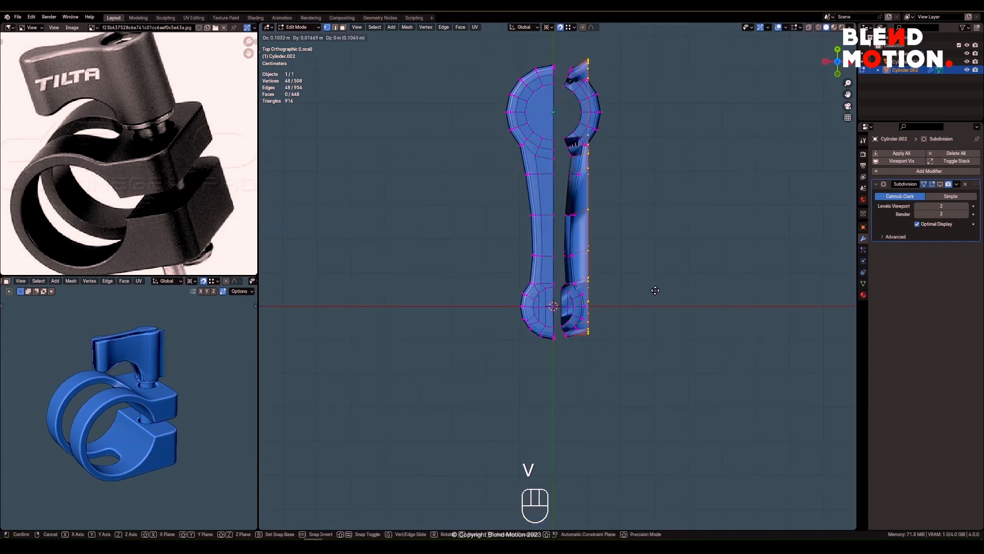
{"action": "key", "text": "alt+a"}
{"action": "left_click", "coordinate": [516, 234]}
{"action": "key", "text": "space"}
{"action": "mouse_move", "coordinate": [505, 227]}
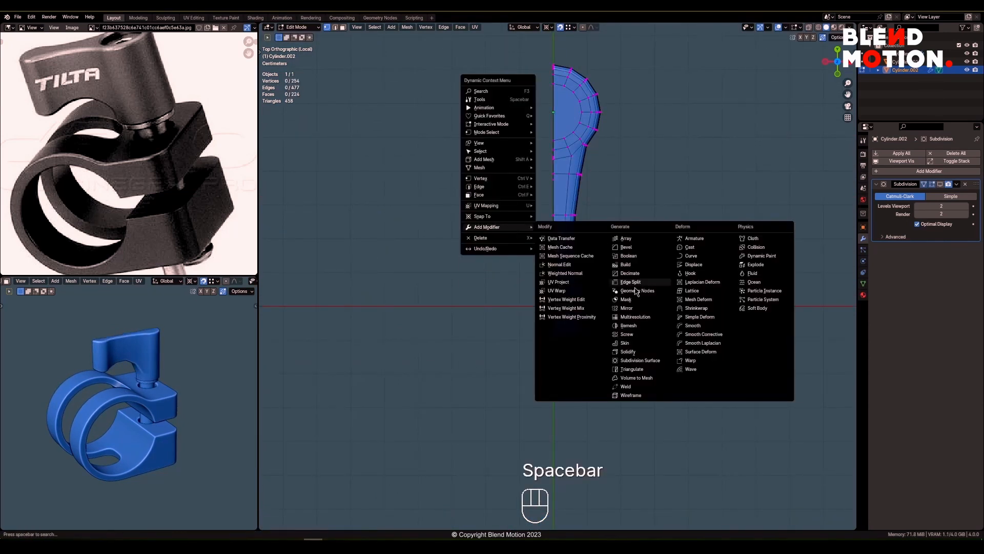
{"action": "left_click", "coordinate": [631, 307]}
Apply the Mirror modifier in object mode and merge the duplicate vertices across the whole handle mesh.
{"action": "middle_click_drag", "start_coordinate": [616, 293], "coordinate": [576, 273]}
{"action": "key", "text": "2"}
{"action": "key", "text": "Tab"}
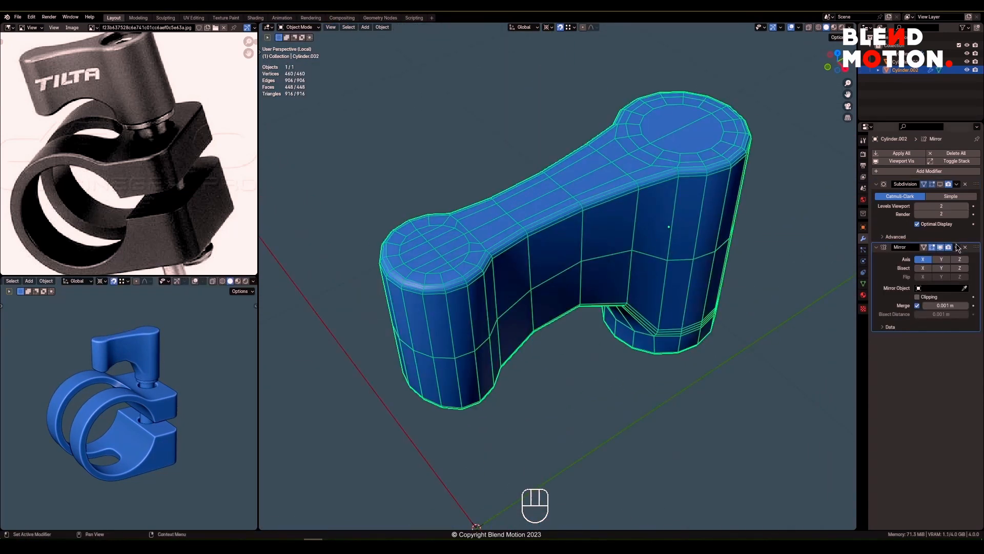
{"action": "key", "text": "ctrl+a"}
{"action": "key", "text": "Tab"}
{"action": "key", "text": "alt+a"}
{"action": "key", "text": "a"}
{"action": "key", "text": "m"}
{"action": "left_click", "coordinate": [599, 312]}
Select the two top cap faces of the handle's wide end and grow the selection by one ring.
{"action": "middle_click_drag", "start_coordinate": [599, 312], "coordinate": [619, 278]}
{"action": "scroll", "coordinate": [619, 278], "scroll_direction": "up", "scroll_amount": 3}
{"action": "key", "text": "3"}
{"action": "right_click", "coordinate": [582, 205], "text": "shift"}
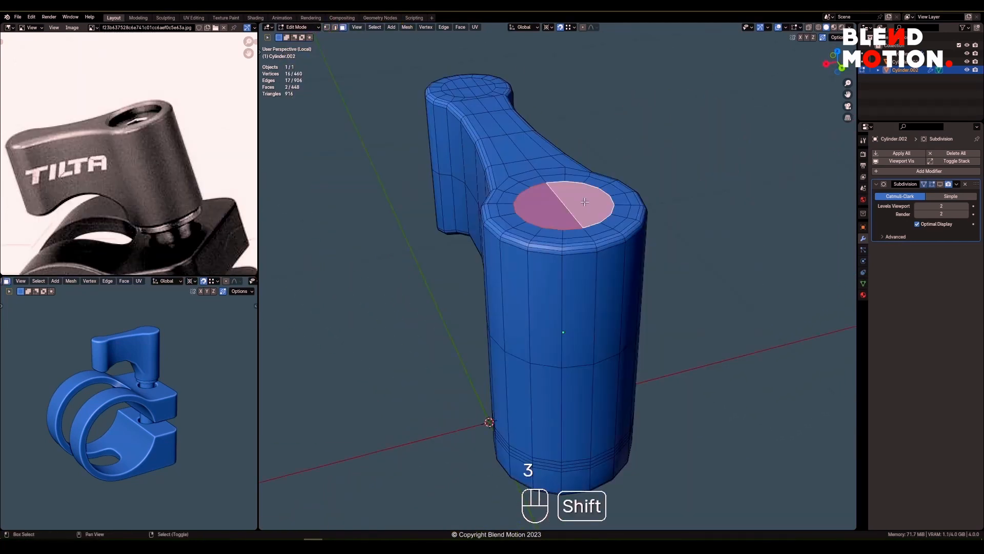
{"action": "key", "text": "ctrl+KP_Add"}
{"action": "middle_click_drag", "start_coordinate": [582, 205], "coordinate": [584, 264]}
{"action": "scroll", "coordinate": [584, 264], "scroll_direction": "up", "scroll_amount": 2}
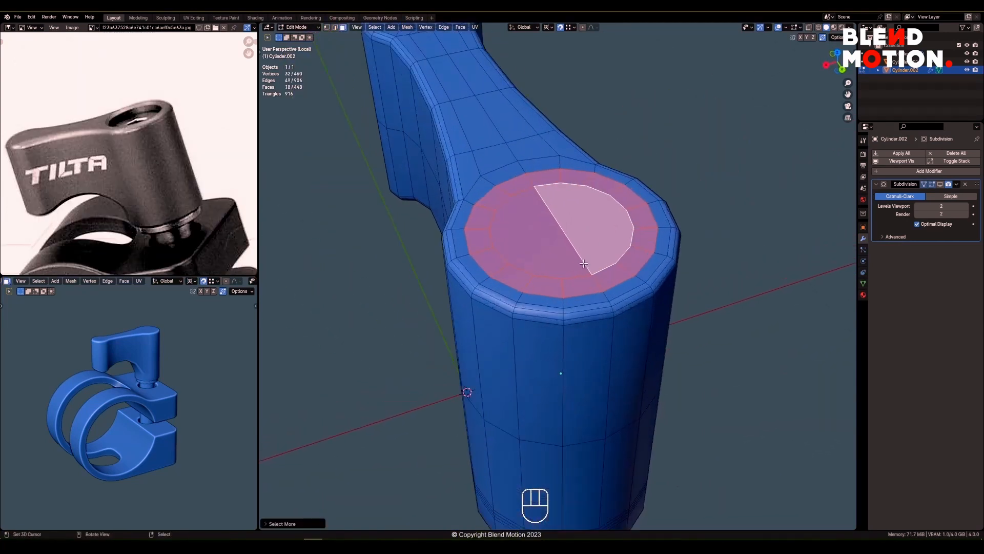
Switch to the bottom view and add an edge loop in the ring of faces on the wide end's underside.
{"action": "scroll", "coordinate": [584, 263], "scroll_direction": "up", "scroll_amount": 1}
{"action": "key", "text": "alt+a"}
{"action": "key", "text": "period"}
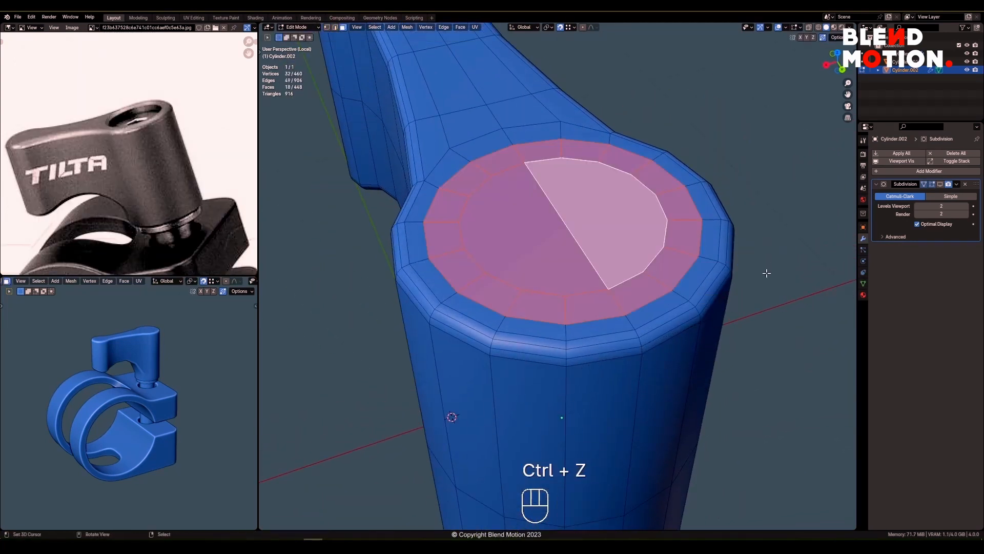
{"action": "left_click", "coordinate": [765, 282]}
{"action": "key", "text": "alt+a"}
{"action": "key", "text": "KP_7"}
{"action": "key", "text": "z"}
{"action": "key", "text": "ctrl+z"}
{"action": "key", "text": "ctrl+KP_7"}
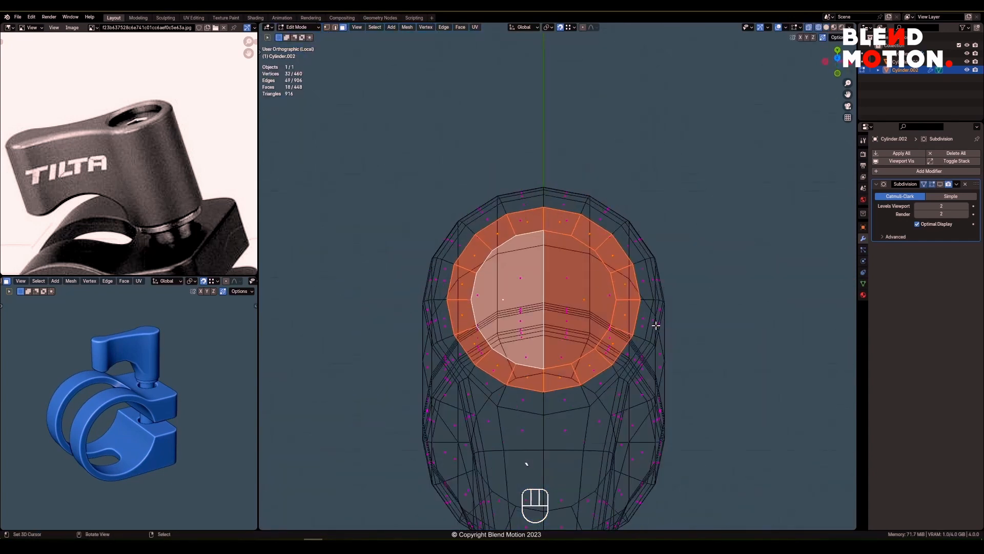
{"action": "key", "text": "z"}
{"action": "middle_click_drag", "start_coordinate": [607, 292], "coordinate": [627, 297], "text": "shift"}
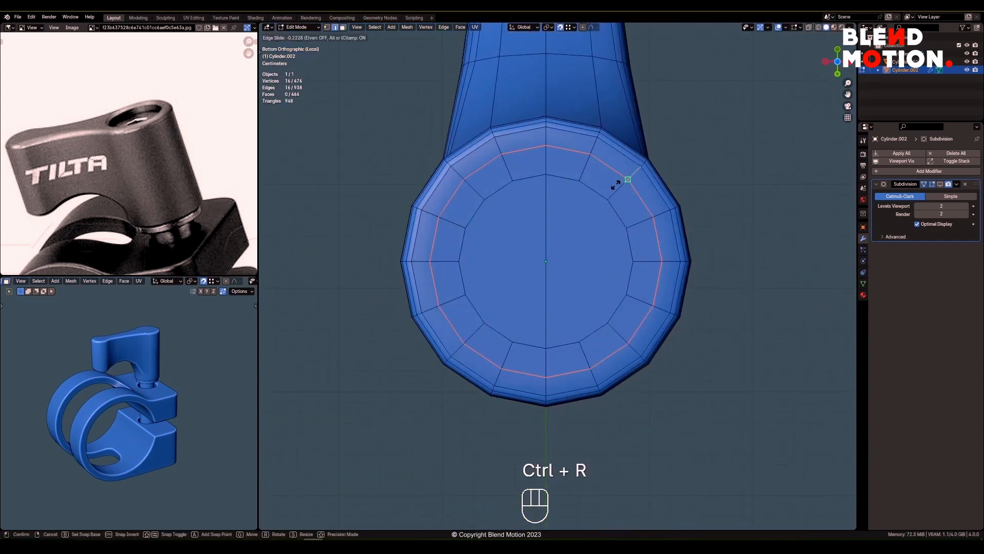
{"action": "scroll", "coordinate": [568, 262], "scroll_direction": "down", "scroll_amount": 3}
Select the top and bottom cap faces of the wide end in wireframe, grow the selection and scale it.
{"action": "key", "text": "KP_7"}
{"action": "left_click", "coordinate": [512, 246], "text": "shift"}
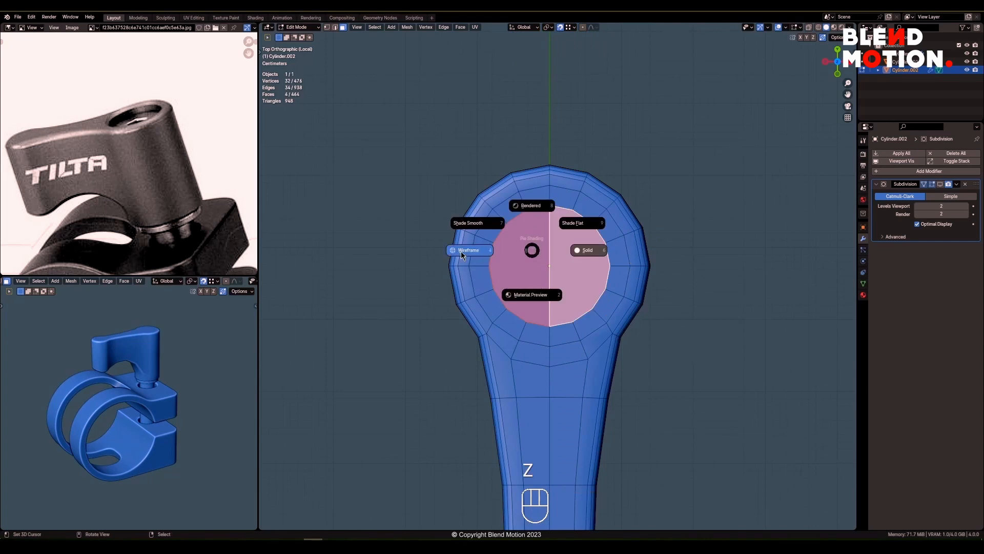
{"action": "left_click", "coordinate": [461, 252]}
{"action": "key", "text": "ctrl+KP_Add"}
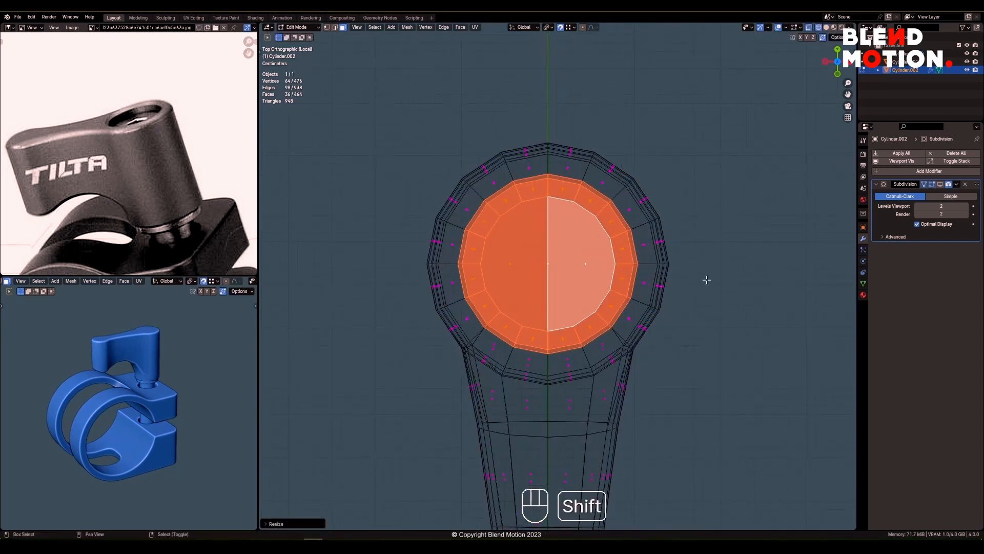
Select the circular vertex loop around the wide end's cap in the top wireframe view and scale it.
{"action": "middle_click_drag", "start_coordinate": [706, 280], "coordinate": [710, 313], "text": "shift"}
{"action": "scroll", "coordinate": [600, 254], "scroll_direction": "up", "scroll_amount": 2}
{"action": "key", "text": "1"}
{"action": "key", "text": "alt+a"}
{"action": "scroll", "coordinate": [692, 256], "scroll_direction": "up", "scroll_amount": 1}
{"action": "left_click", "coordinate": [695, 257], "text": "alt"}
{"action": "left_click", "coordinate": [709, 249]}
{"action": "scroll", "coordinate": [577, 273], "scroll_direction": "down", "scroll_amount": 4}
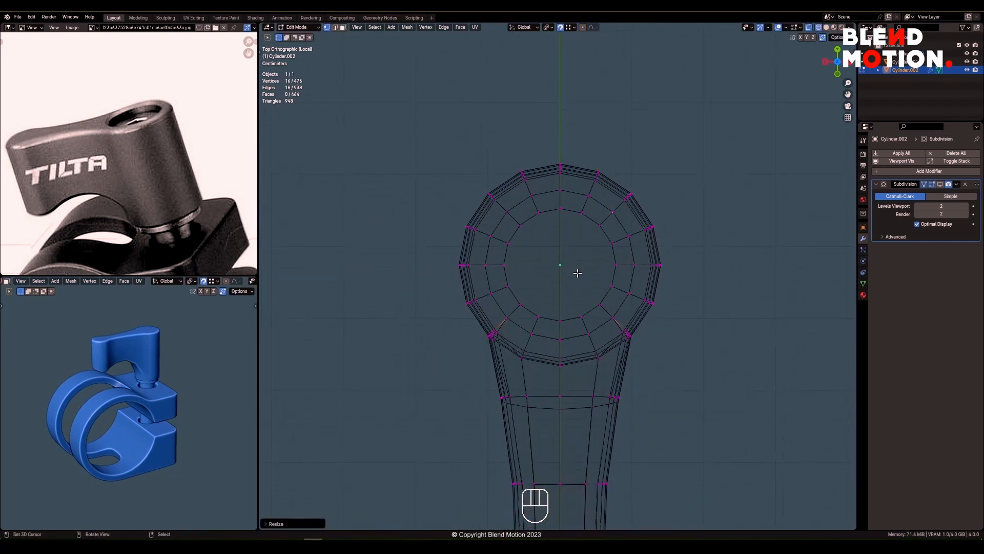
Return to solid shading and open the underside of the wide end by deleting its bottom cap.
{"action": "key", "text": "ctrl+z"}
{"action": "key", "text": "z"}
{"action": "scroll", "coordinate": [579, 275], "scroll_direction": "down", "scroll_amount": 3}
{"action": "middle_click_drag", "start_coordinate": [594, 285], "coordinate": [575, 218]}
{"action": "scroll", "coordinate": [580, 303], "scroll_direction": "up", "scroll_amount": 4}
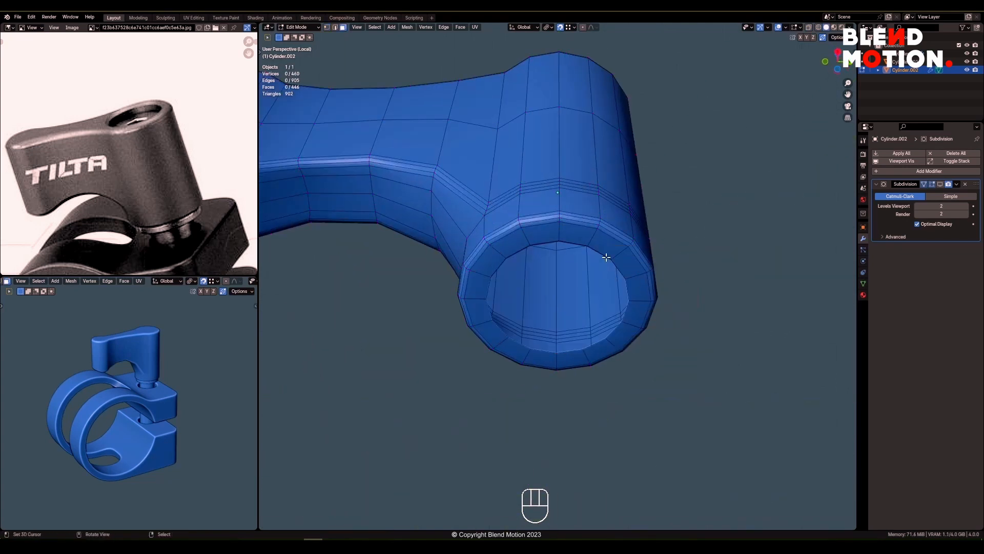
Extrude the wide end's top cap faces down through the handle to the bottom opening.
{"action": "middle_click_drag", "start_coordinate": [606, 257], "coordinate": [585, 294]}
{"action": "right_click", "coordinate": [577, 244]}
{"action": "middle_click_drag", "start_coordinate": [583, 211], "coordinate": [585, 149]}
{"action": "middle_click_drag", "start_coordinate": [587, 271], "coordinate": [592, 154], "text": "shift"}
{"action": "scroll", "coordinate": [601, 305], "scroll_direction": "up", "scroll_amount": 3}
{"action": "key", "text": "e"}
{"action": "left_click", "coordinate": [607, 298]}
{"action": "scroll", "coordinate": [623, 231], "scroll_direction": "up", "scroll_amount": 2}
Select the outer edge loop of the extruded cap at the bottom opening and scale it up slightly.
{"action": "key", "text": "2"}
{"action": "right_click", "coordinate": [636, 179], "text": "alt"}
{"action": "key", "text": "s"}
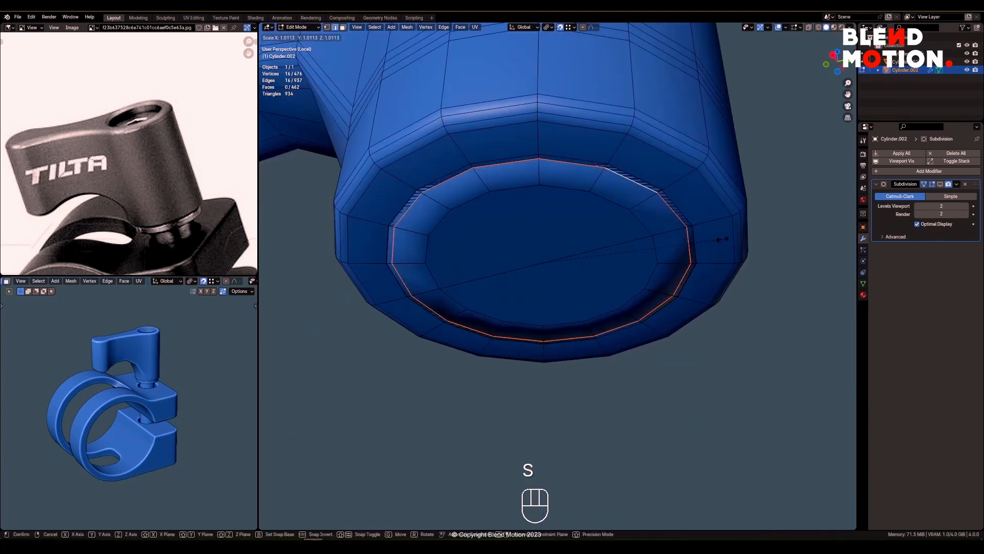
{"action": "left_click", "coordinate": [671, 218]}
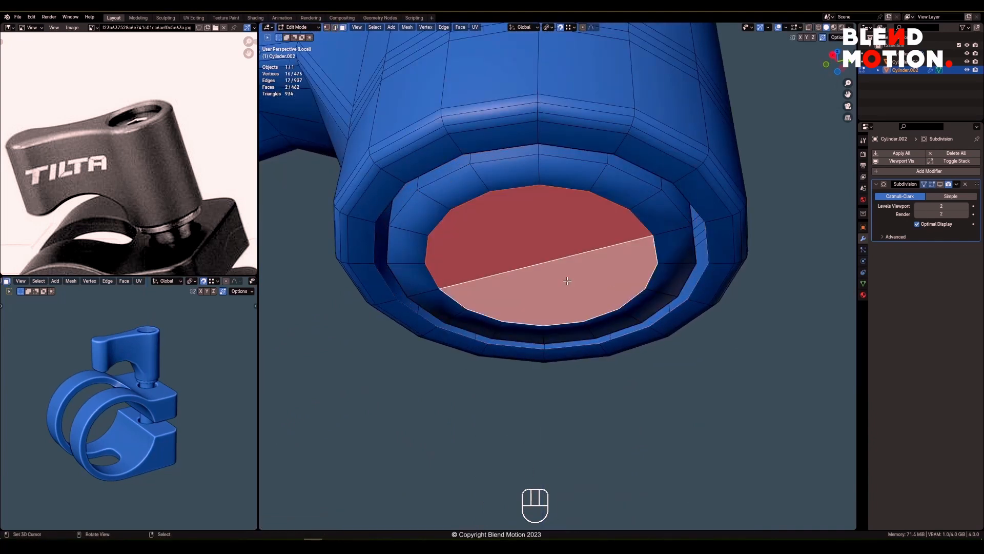
Delete the extruded cap inside the bottom opening and bridge the bore's edge loop to the opening's edge loop.
{"action": "key", "text": "x"}
{"action": "left_click", "coordinate": [632, 199]}
{"action": "key", "text": "2"}
{"action": "right_click", "coordinate": [649, 171], "text": "alt+shift"}
{"action": "key", "text": "w"}
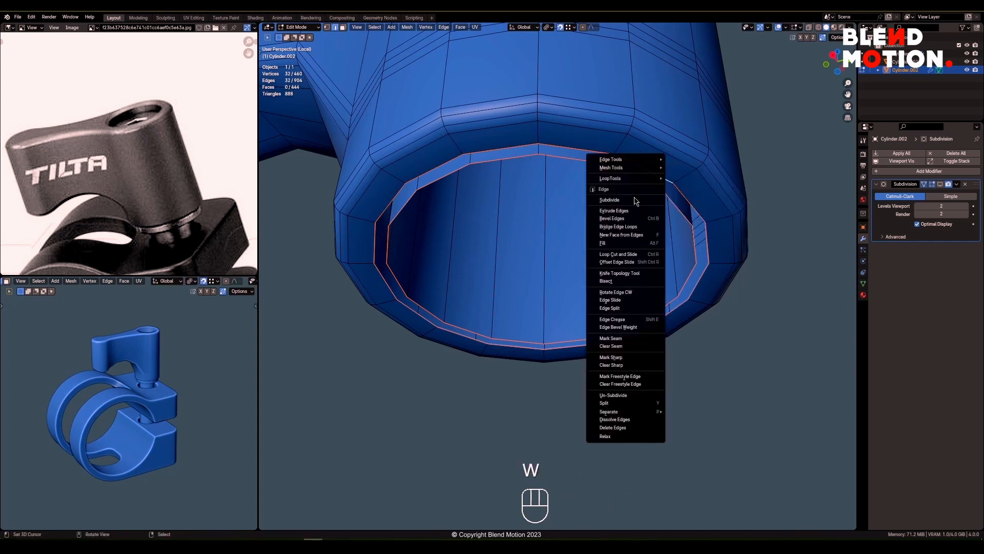
{"action": "left_click", "coordinate": [635, 227]}
Remove the redundant edge loop beside the newly bridged faces at the bottom opening.
{"action": "right_click", "coordinate": [647, 172], "text": "alt"}
{"action": "key", "text": "x"}
{"action": "left_click", "coordinate": [648, 192]}
Select the inner edge loop of the bore's bottom opening and bevel it.
{"action": "right_click", "coordinate": [648, 186], "text": "alt"}
{"action": "middle_click_drag", "start_coordinate": [613, 138], "coordinate": [600, 225]}
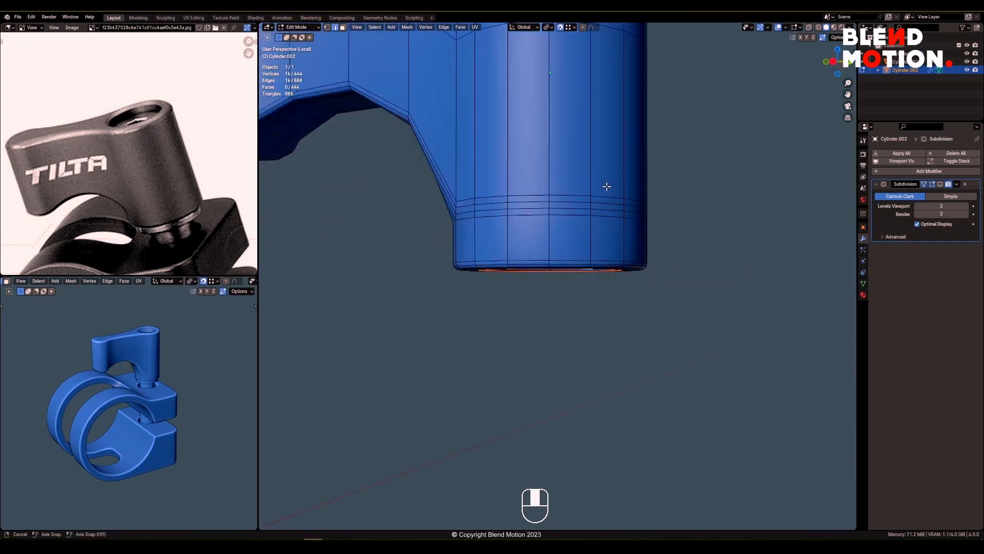
{"action": "middle_click_drag", "start_coordinate": [600, 169], "coordinate": [617, 215], "text": "shift"}
{"action": "right_click", "coordinate": [613, 274], "text": "alt+shift"}
{"action": "right_click", "coordinate": [664, 262]}
{"action": "right_click", "coordinate": [664, 261]}
{"action": "scroll", "coordinate": [661, 260], "scroll_direction": "down", "scroll_amount": 2}
{"action": "middle_click_drag", "start_coordinate": [616, 399], "coordinate": [614, 303], "text": "shift"}
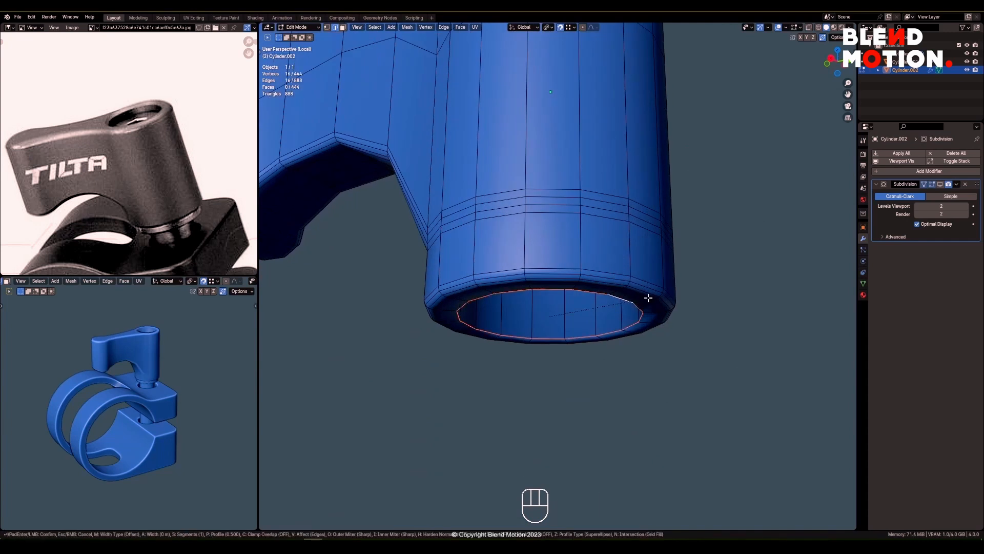
{"action": "left_click", "coordinate": [648, 297]}
Check the bore in wireframe, restore solid shading and add edge loops around its inner wall.
{"action": "scroll", "coordinate": [648, 297], "scroll_direction": "down", "scroll_amount": 3}
{"action": "middle_click_drag", "start_coordinate": [626, 233], "coordinate": [624, 279]}
{"action": "key", "text": "shift+z"}
{"action": "middle_click_drag", "start_coordinate": [513, 254], "coordinate": [555, 295]}
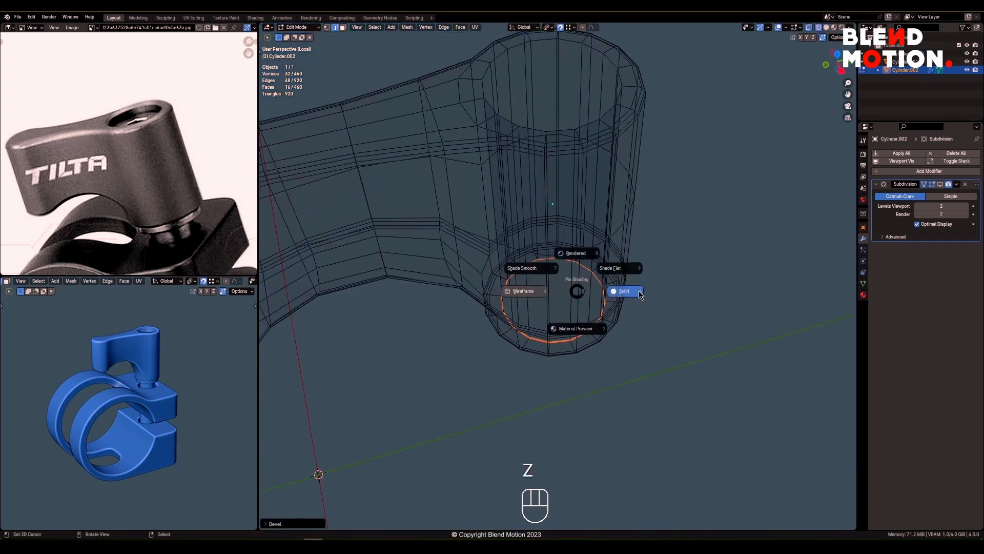
{"action": "left_click", "coordinate": [623, 291]}
{"action": "middle_click_drag", "start_coordinate": [636, 287], "coordinate": [574, 205]}
{"action": "middle_click_drag", "start_coordinate": [583, 310], "coordinate": [580, 328]}
{"action": "key", "text": "ctrl+r"}
{"action": "left_click", "coordinate": [564, 211]}
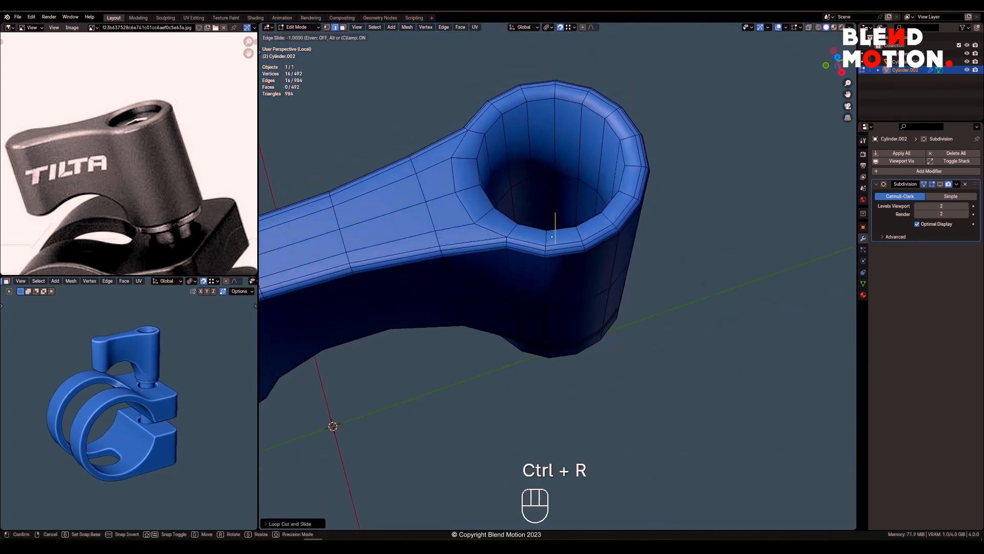
{"action": "middle_click_drag", "start_coordinate": [568, 236], "coordinate": [565, 197]}
{"action": "key", "text": "ctrl+r"}
{"action": "left_click", "coordinate": [564, 158]}
{"action": "left_click", "coordinate": [564, 158]}
Bevel the edge loops around the bore's top opening to form a rounded rim.
{"action": "middle_click_drag", "start_coordinate": [566, 162], "coordinate": [582, 190]}
{"action": "middle_click_drag", "start_coordinate": [581, 190], "coordinate": [606, 257], "text": "shift"}
{"action": "scroll", "coordinate": [607, 256], "scroll_direction": "up", "scroll_amount": 3}
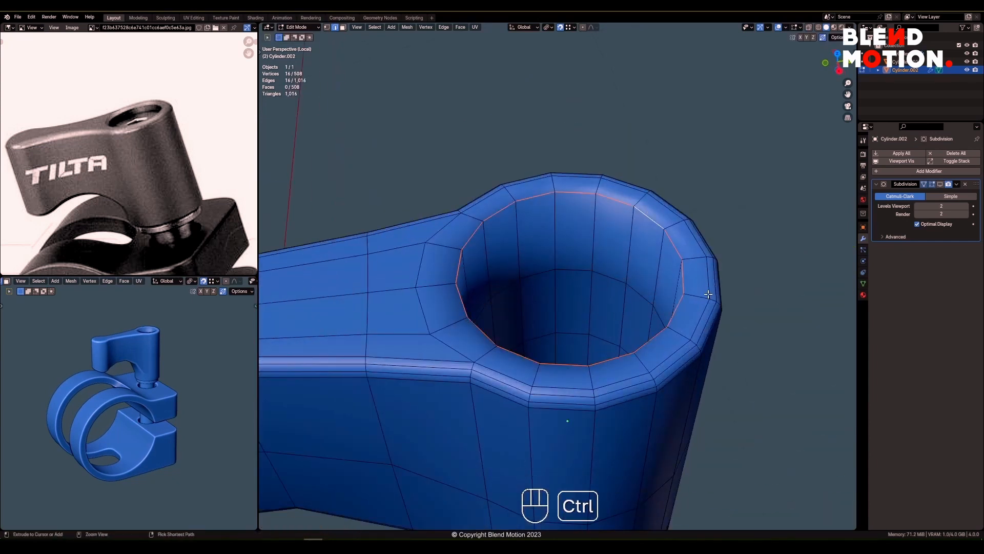
{"action": "key", "text": "ctrl+b"}
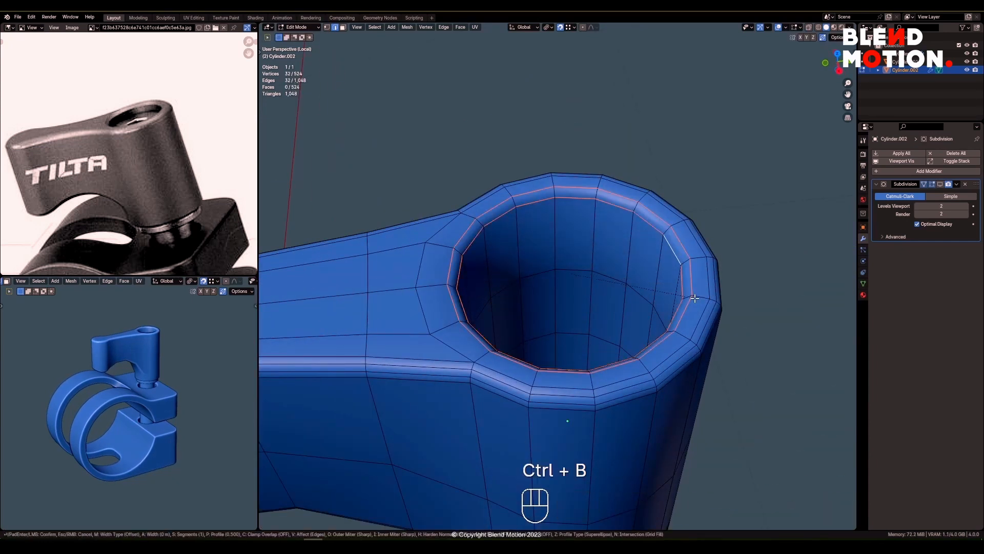
{"action": "left_click", "coordinate": [694, 298]}
Turn the Subdivision modifier's viewport display back on and leave local view to show the handle on the clamp.
{"action": "scroll", "coordinate": [694, 298], "scroll_direction": "down", "scroll_amount": 6}
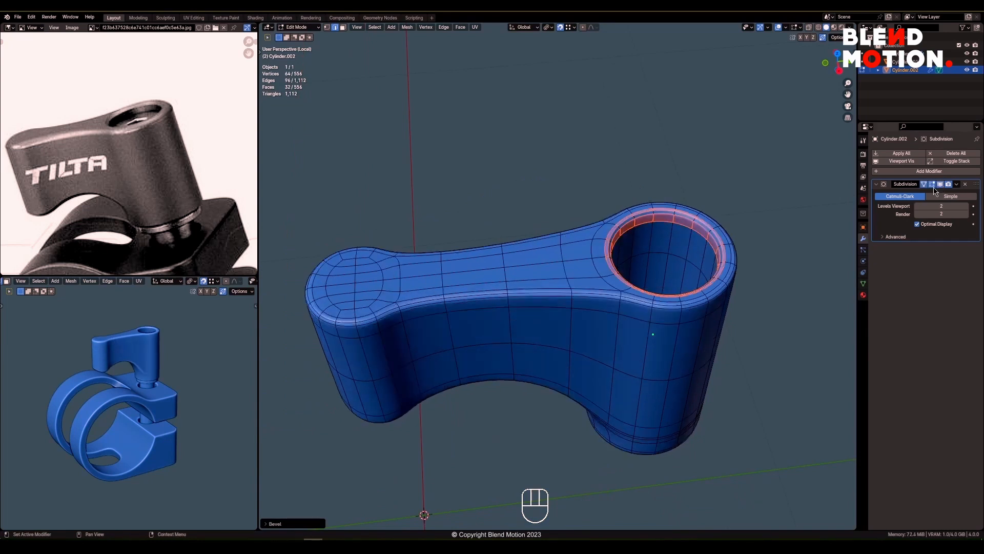
{"action": "left_click", "coordinate": [603, 322]}
{"action": "middle_click_drag", "start_coordinate": [604, 321], "coordinate": [623, 274]}
{"action": "scroll", "coordinate": [578, 278], "scroll_direction": "down", "scroll_amount": 3}
{"action": "key", "text": "slash"}
Examine how the handle's bore and the bolt line up using wireframe shading.
{"action": "right_click", "coordinate": [606, 338]}
{"action": "key", "text": "grave"}
{"action": "left_click", "coordinate": [631, 338]}
{"action": "scroll", "coordinate": [606, 336], "scroll_direction": "up", "scroll_amount": 3}
{"action": "key", "text": "z"}
{"action": "left_click", "coordinate": [571, 338]}
{"action": "key", "text": "Tab"}
{"action": "mouse_move", "coordinate": [608, 362]}
{"action": "middle_mouse_down", "text": "shift"}
{"action": "mouse_move", "coordinate": [585, 316]}
{"action": "mouse_move", "coordinate": [569, 336]}
{"action": "middle_mouse_up", "text": "shift"}
Show the complete clamp in solid shading and object mode, and select the handle, bolt and clamp body together.
{"action": "key", "text": "z"}
{"action": "left_click", "coordinate": [598, 336]}
{"action": "key", "text": "slash"}
{"action": "key", "text": "KP_3"}
{"action": "key", "text": "Tab"}
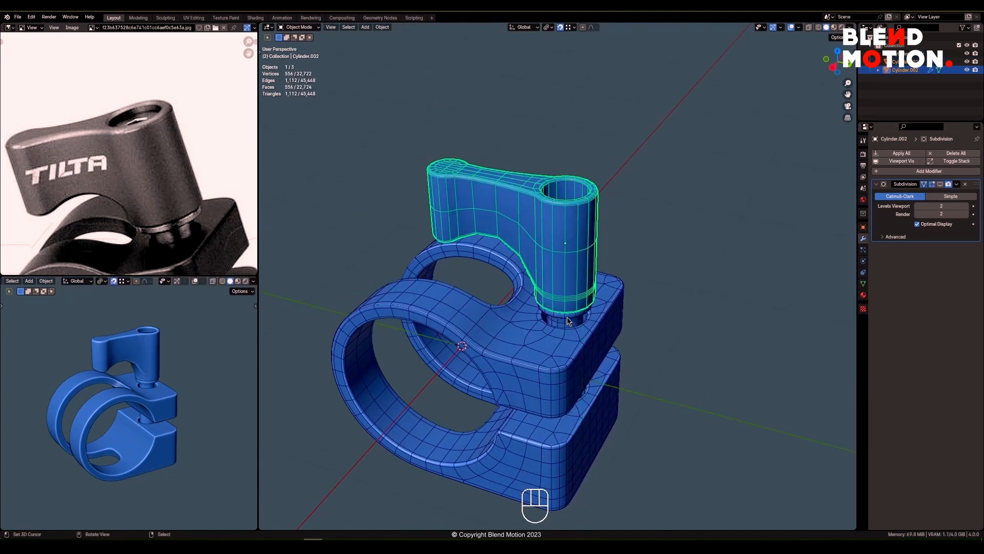
{"action": "right_click", "coordinate": [567, 320], "text": "shift"}
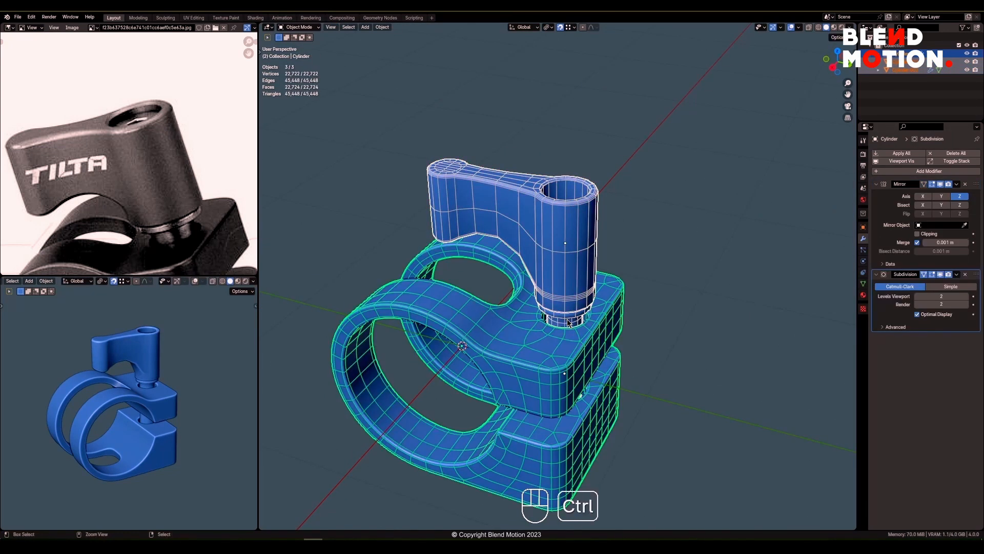
Isolate the handle and bolt in a right-side wireframe view and select the bolt.
{"action": "key", "text": "ctrl+z"}
{"action": "right_click", "coordinate": [564, 321], "text": "shift"}
{"action": "key", "text": "KP_3"}
{"action": "key", "text": "z"}
{"action": "key", "text": "slash"}
{"action": "scroll", "coordinate": [563, 322], "scroll_direction": "up", "scroll_amount": 6}
{"action": "middle_click_drag", "start_coordinate": [574, 274], "coordinate": [582, 341], "text": "shift"}
{"action": "right_click", "coordinate": [655, 360]}
{"action": "mouse_move", "coordinate": [655, 361]}
{"action": "middle_mouse_down", "text": "shift"}
{"action": "mouse_move", "coordinate": [600, 356]}
{"action": "mouse_move", "coordinate": [571, 373]}
{"action": "middle_mouse_up", "text": "shift"}
Scale the bolt's shaft section below the handle's collar, and return to object mode with solid shading.
{"action": "key", "text": "Tab"}
{"action": "scroll", "coordinate": [652, 363], "scroll_direction": "up", "scroll_amount": 1}
{"action": "left_click", "coordinate": [669, 338]}
{"action": "scroll", "coordinate": [661, 339], "scroll_direction": "down", "scroll_amount": 5}
{"action": "key", "text": "z"}
{"action": "key", "text": "Tab"}
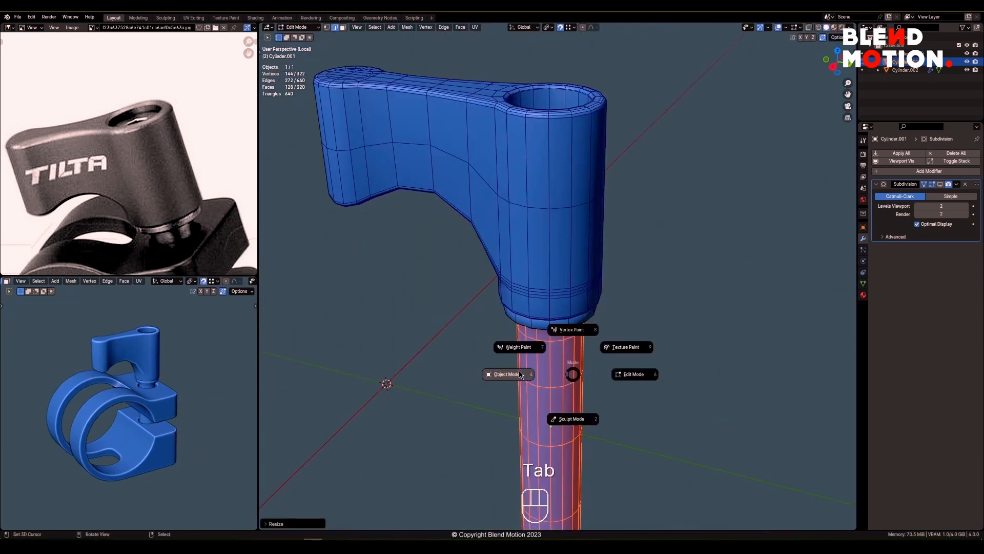
Hide the handle and scale the inner rings of faces on top of the bolt's head in top view.
{"action": "right_click", "coordinate": [554, 288]}
{"action": "key", "text": "h"}
{"action": "right_click", "coordinate": [550, 333]}
{"action": "key", "text": "Tab"}
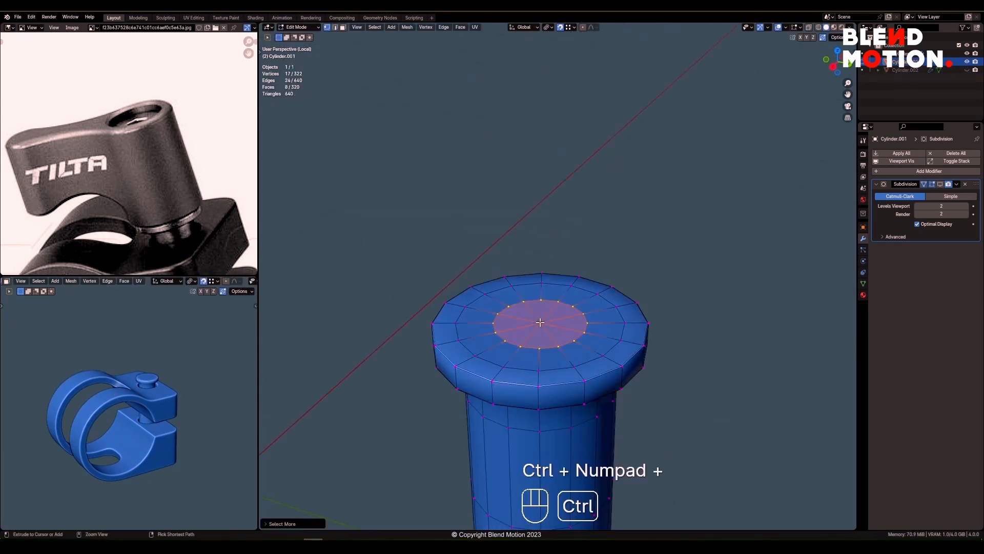
{"action": "key", "text": "ctrl+KP_Add"}
{"action": "key", "text": "grave"}
{"action": "left_click", "coordinate": [540, 277]}
{"action": "scroll", "coordinate": [707, 341], "scroll_direction": "up", "scroll_amount": 5}
{"action": "key", "text": "z"}
{"action": "key", "text": "s"}
{"action": "left_click", "coordinate": [698, 343]}
{"action": "scroll", "coordinate": [635, 377], "scroll_direction": "down", "scroll_amount": 5}
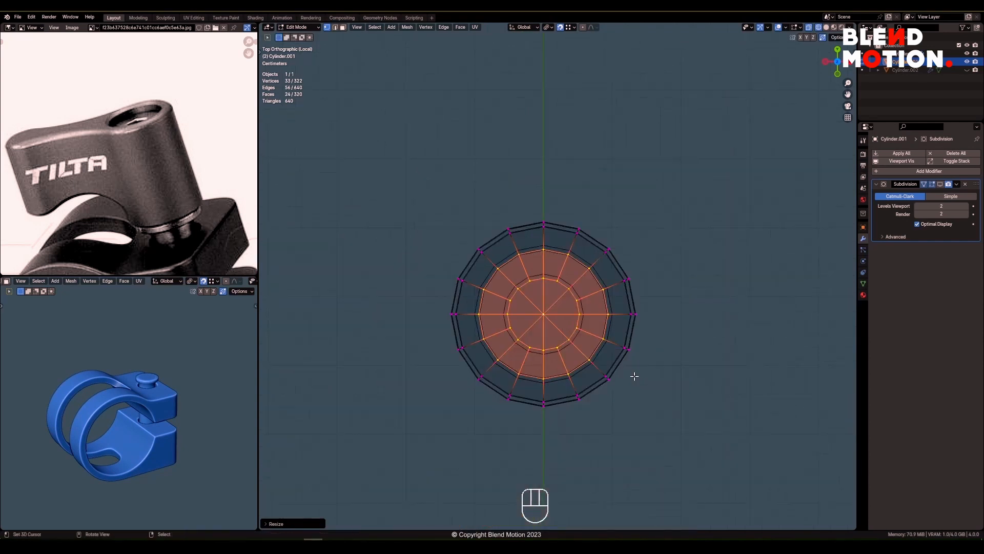
Extrude the bolt head's inner top faces upward into a tall column and leave local view.
{"action": "key", "text": "KP_3"}
{"action": "key", "text": "e"}
{"action": "left_click", "coordinate": [607, 303]}
{"action": "key", "text": "KP_Divide"}
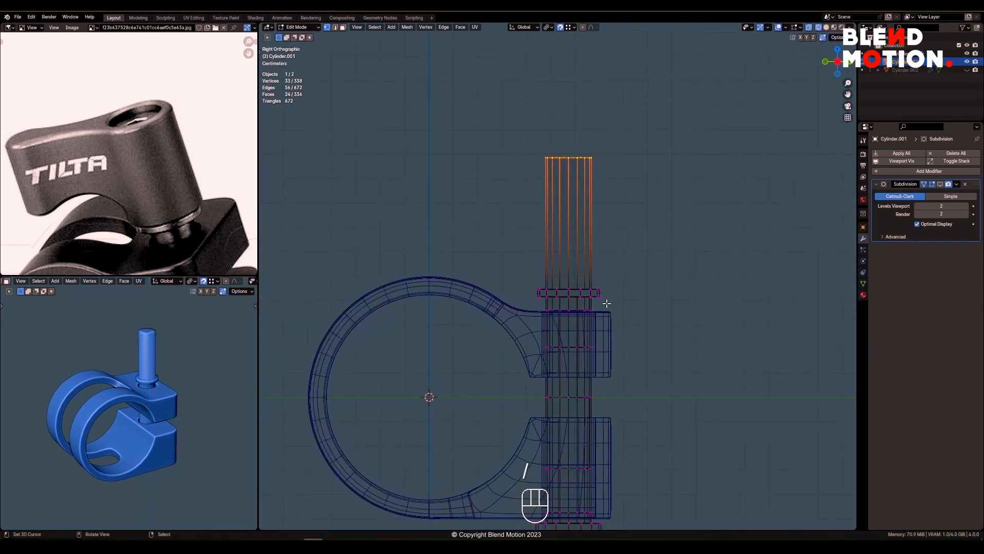
Unhide the handle and move the column's top faces along Z so they sit just below the bore's rim.
{"action": "left_click", "coordinate": [967, 70]}
{"action": "scroll", "coordinate": [604, 197], "scroll_direction": "up", "scroll_amount": 2}
{"action": "middle_click_drag", "start_coordinate": [604, 197], "coordinate": [584, 294], "text": "shift"}
{"action": "scroll", "coordinate": [584, 295], "scroll_direction": "up", "scroll_amount": 5}
{"action": "key", "text": "g"}
{"action": "key", "text": "z"}
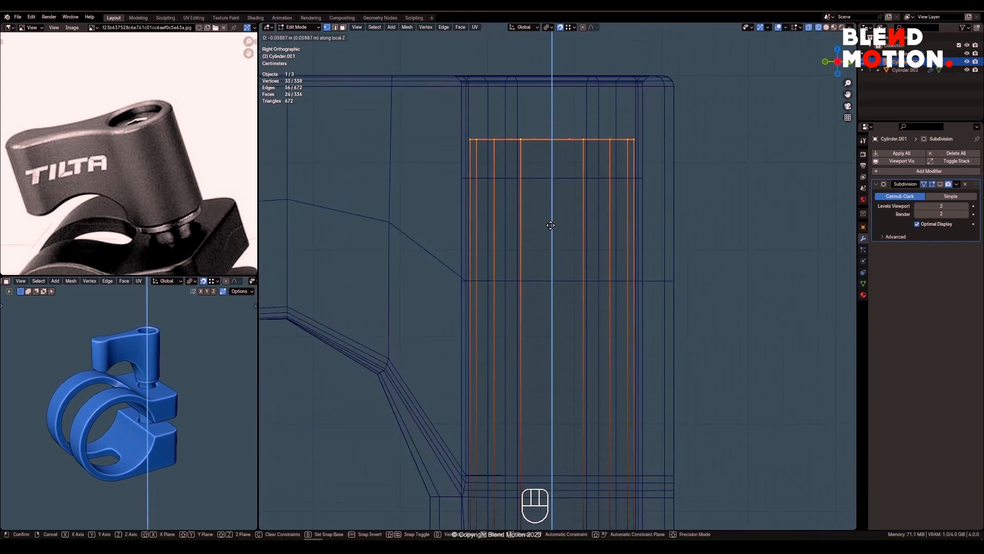
{"action": "left_click", "coordinate": [625, 194]}
{"action": "key", "text": "z"}
{"action": "middle_click_drag", "start_coordinate": [626, 195], "coordinate": [587, 256]}
{"action": "middle_click_drag", "start_coordinate": [587, 256], "coordinate": [561, 320], "text": "shift"}
{"action": "scroll", "coordinate": [561, 320], "scroll_direction": "up", "scroll_amount": 3}
{"action": "key", "text": "g"}
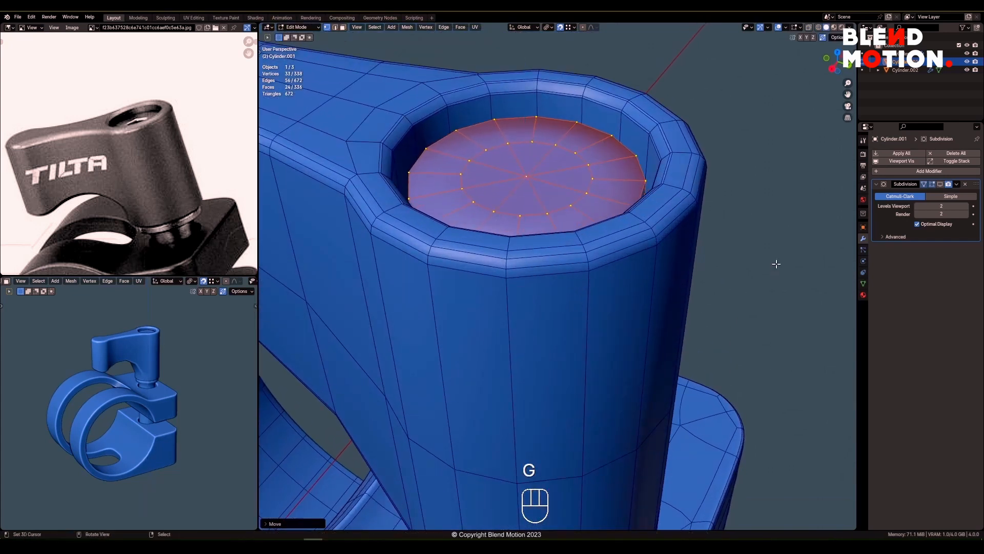
Extend the selection over the whole column and scale it by about 1.09 in X and Y to fill the handle's bore.
{"action": "key", "text": "grave"}
{"action": "scroll", "coordinate": [608, 274], "scroll_direction": "down", "scroll_amount": 4}
{"action": "key", "text": "slash"}
{"action": "middle_click_drag", "start_coordinate": [608, 274], "coordinate": [586, 281]}
{"action": "scroll", "coordinate": [606, 317], "scroll_direction": "up", "scroll_amount": 2}
{"action": "key", "text": "ctrl+KP_Add"}
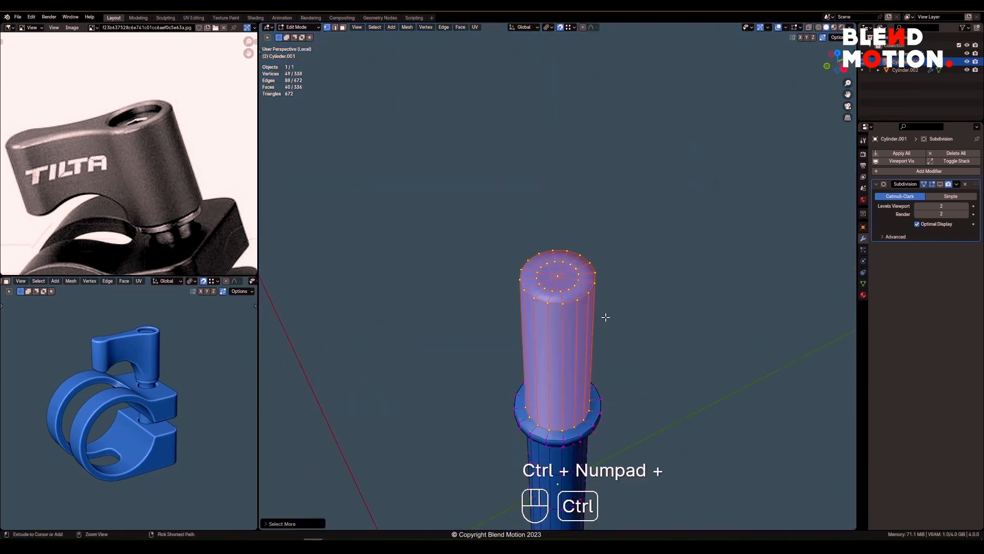
{"action": "key", "text": "slash"}
{"action": "scroll", "coordinate": [709, 323], "scroll_direction": "up", "scroll_amount": 5}
{"action": "key", "text": "s"}
{"action": "key", "text": "shift+z"}
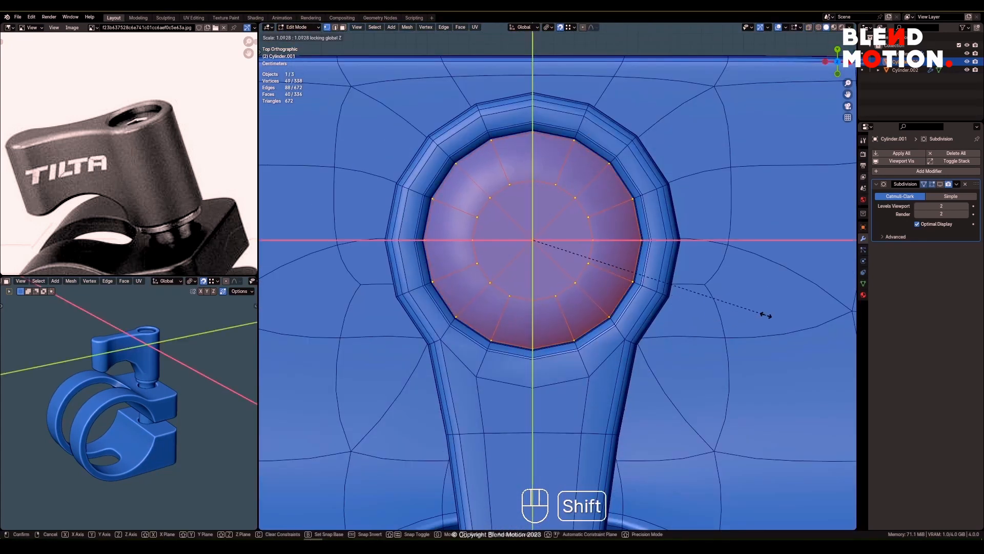
{"action": "left_click", "coordinate": [766, 315]}
Isolate the bolt and bevel the edge loops at the column's top rim and base.
{"action": "scroll", "coordinate": [623, 294], "scroll_direction": "down", "scroll_amount": 4}
{"action": "key", "text": "slash"}
{"action": "scroll", "coordinate": [618, 301], "scroll_direction": "up", "scroll_amount": 4}
{"action": "scroll", "coordinate": [618, 301], "scroll_direction": "down", "scroll_amount": 5}
{"action": "middle_click_drag", "start_coordinate": [618, 301], "coordinate": [628, 279]}
{"action": "scroll", "coordinate": [588, 264], "scroll_direction": "up", "scroll_amount": 3}
{"action": "key", "text": "2"}
{"action": "right_click", "coordinate": [586, 245], "text": "alt"}
{"action": "scroll", "coordinate": [628, 279], "scroll_direction": "down", "scroll_amount": 2}
{"action": "right_click", "coordinate": [629, 280]}
{"action": "key", "text": "ctrl+z"}
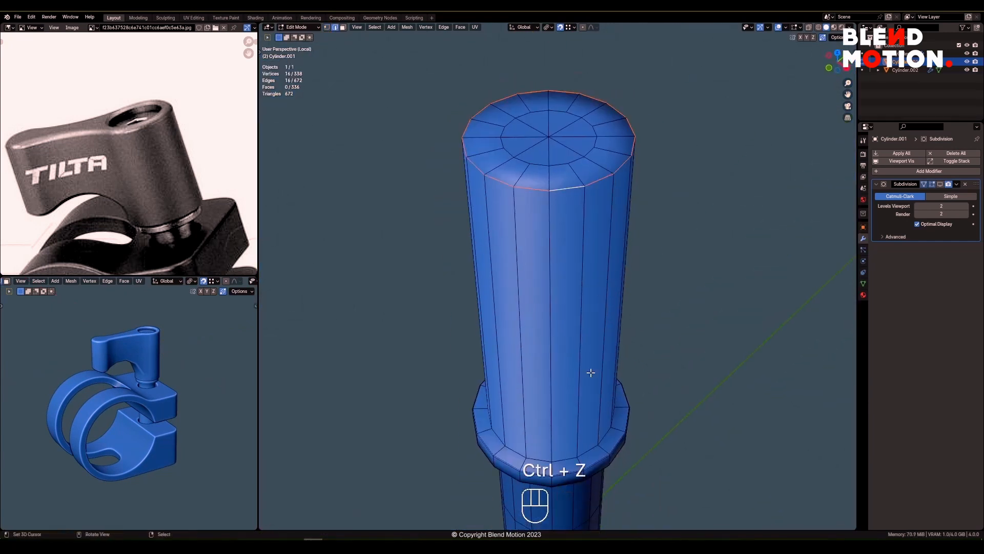
{"action": "left_click", "coordinate": [630, 413]}
{"action": "middle_click_drag", "start_coordinate": [630, 412], "coordinate": [619, 377]}
Add three evenly spaced loop cuts along the column and supporting loops close to its ends.
{"action": "key", "text": "ctrl+r"}
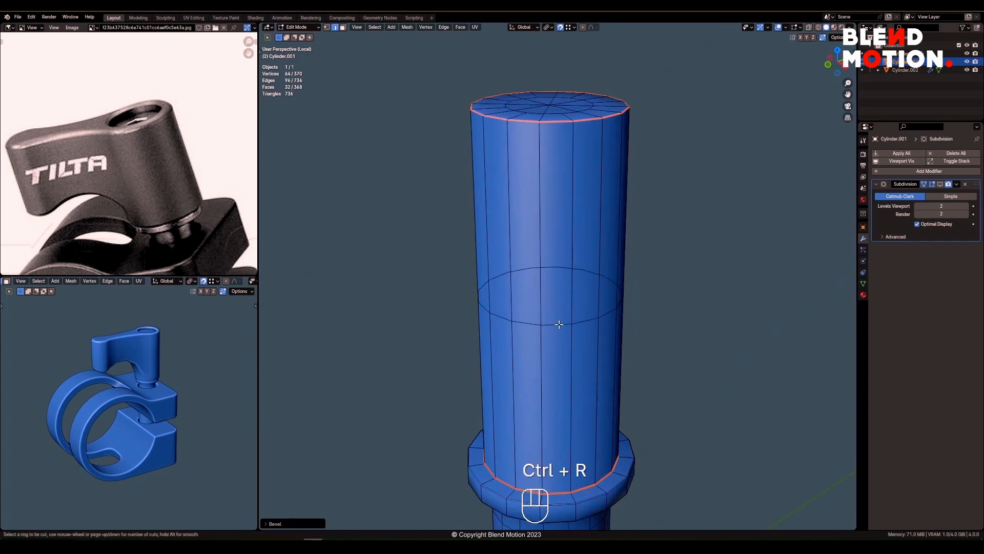
{"action": "scroll", "coordinate": [558, 325], "scroll_direction": "up", "scroll_amount": 2}
{"action": "left_click", "coordinate": [557, 325]}
{"action": "right_click", "coordinate": [556, 325]}
{"action": "middle_click_drag", "start_coordinate": [556, 325], "coordinate": [543, 274], "text": "shift"}
{"action": "key", "text": "ctrl+r"}
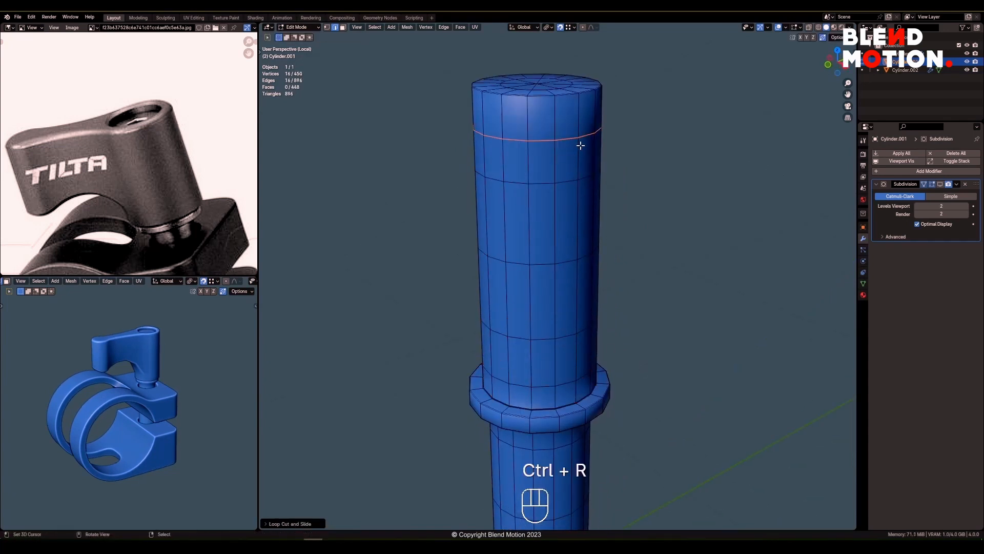
{"action": "left_click", "coordinate": [641, 166]}
Return the bolt to object mode with its Subdivision modifier at level 2.
{"action": "scroll", "coordinate": [603, 198], "scroll_direction": "down", "scroll_amount": 2}
{"action": "key", "text": "Tab"}
{"action": "key", "text": "ctrl+2"}
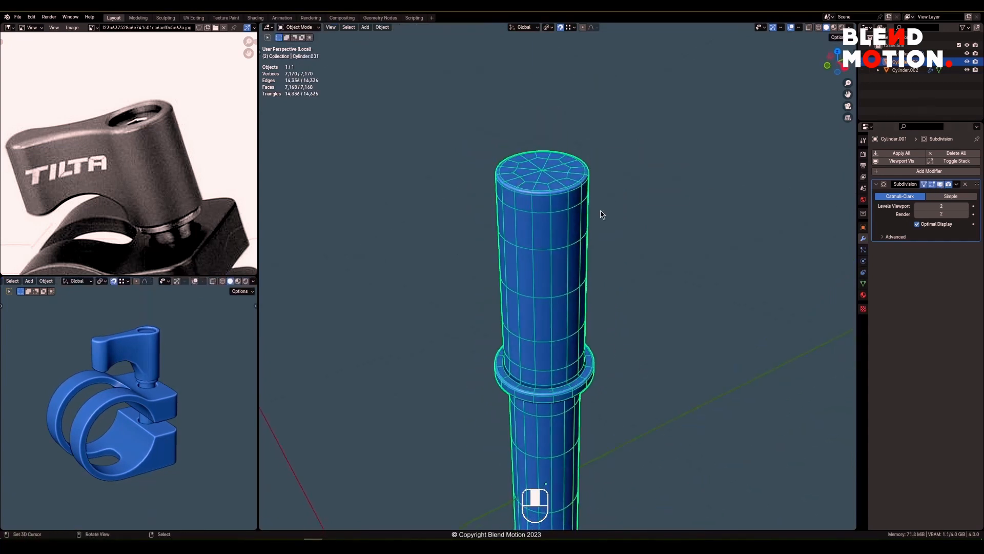
Leave local view, select the handle, and hide the overlays to review the complete clamp.
{"action": "scroll", "coordinate": [572, 232], "scroll_direction": "down", "scroll_amount": 4}
{"action": "key", "text": "KP_Divide"}
{"action": "left_click", "coordinate": [575, 220]}
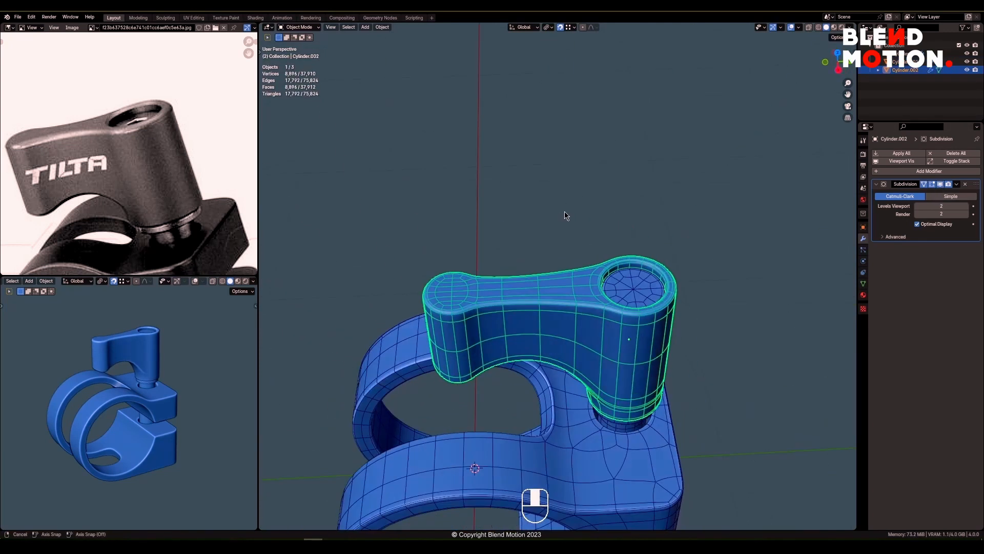
{"action": "key", "text": "shift+alt+z"}
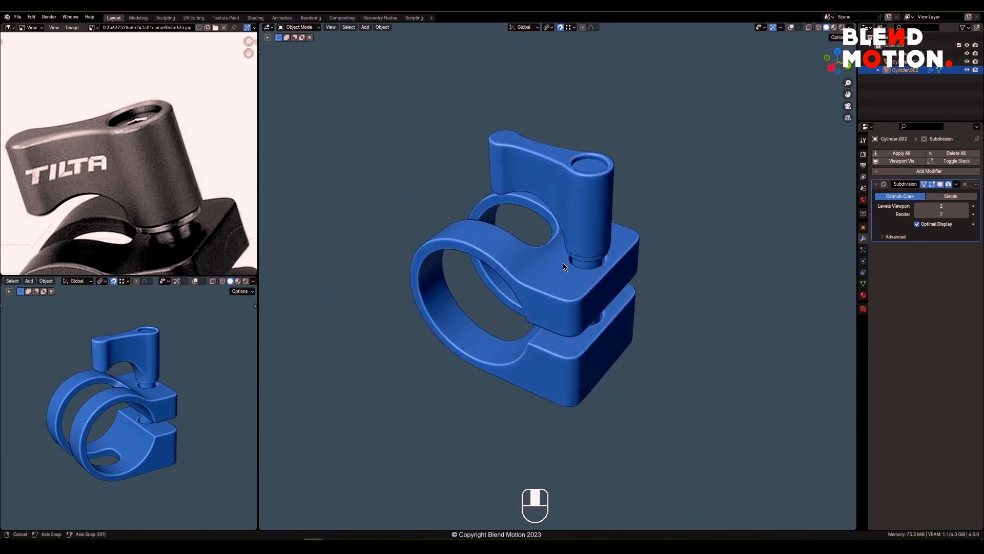